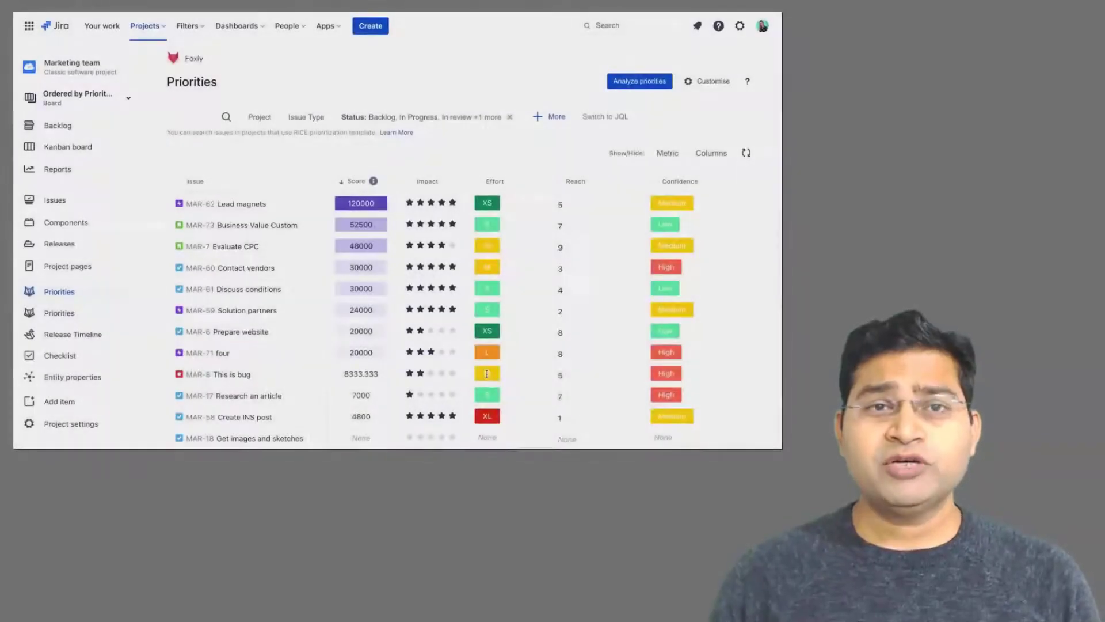
Set the MAR-8 "This is bug" issue to XS effort and a four-star impact, and re-sort the list by descending score.
left_click(493, 380)
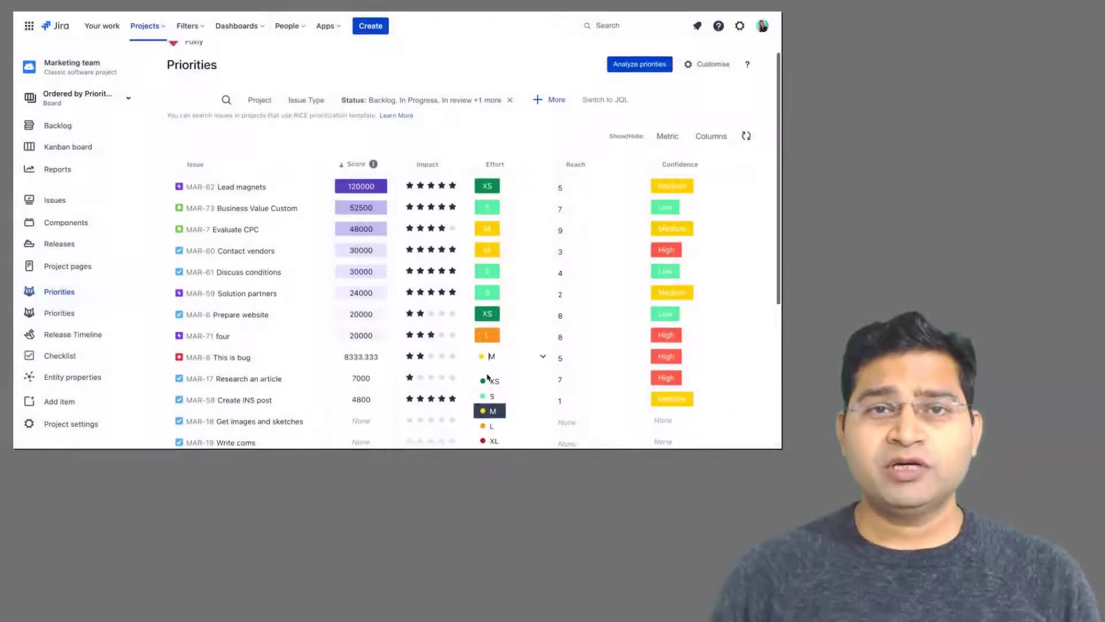
left_click(493, 375)
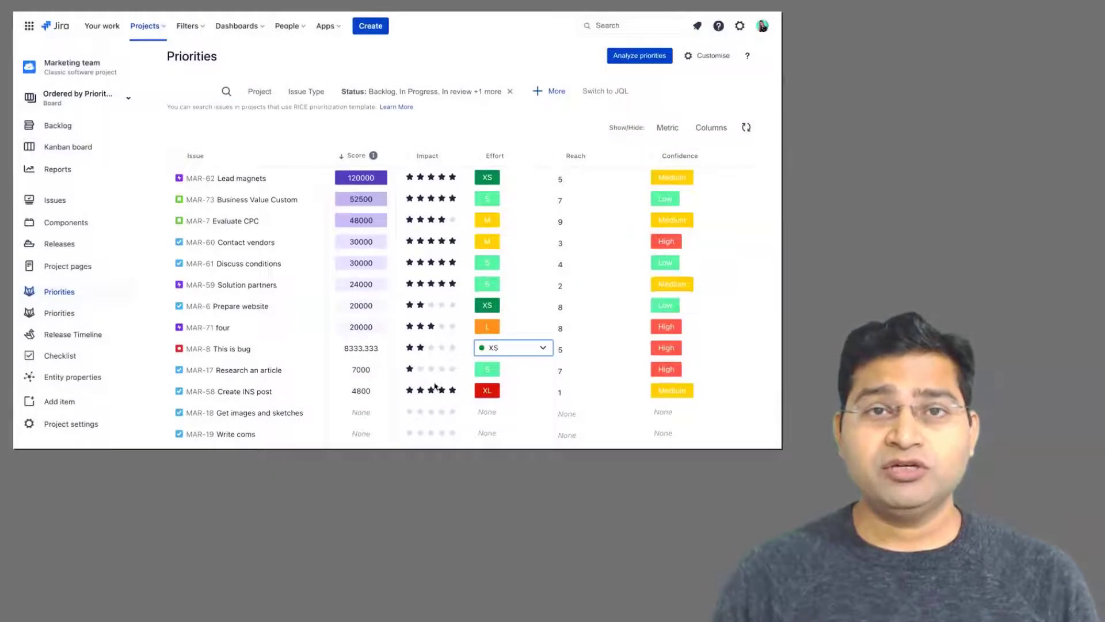
left_click(442, 348)
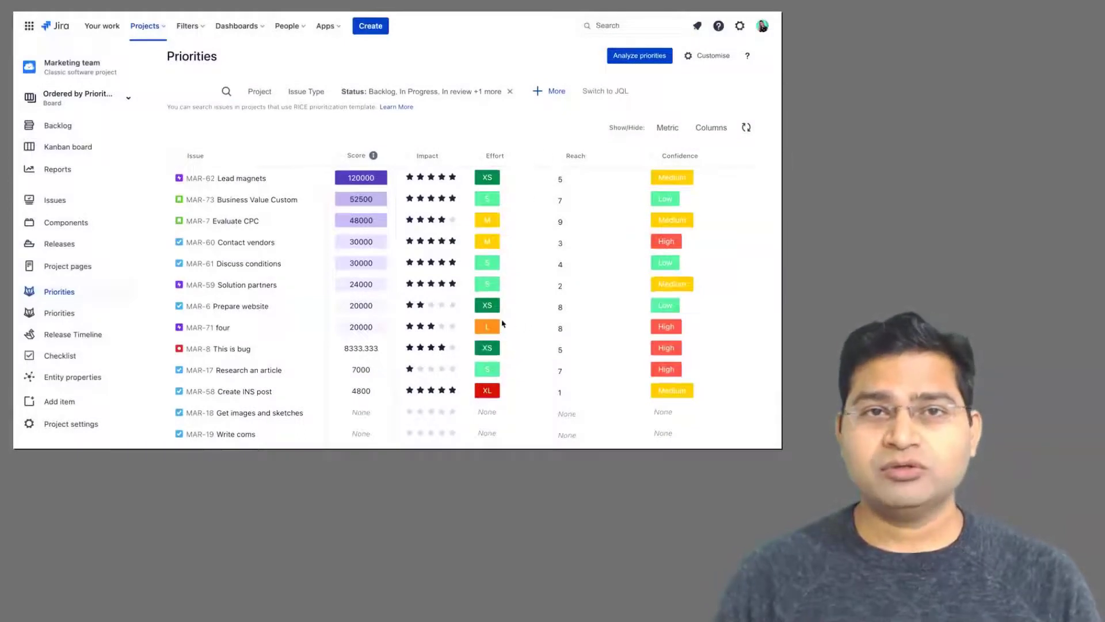
left_click(338, 156)
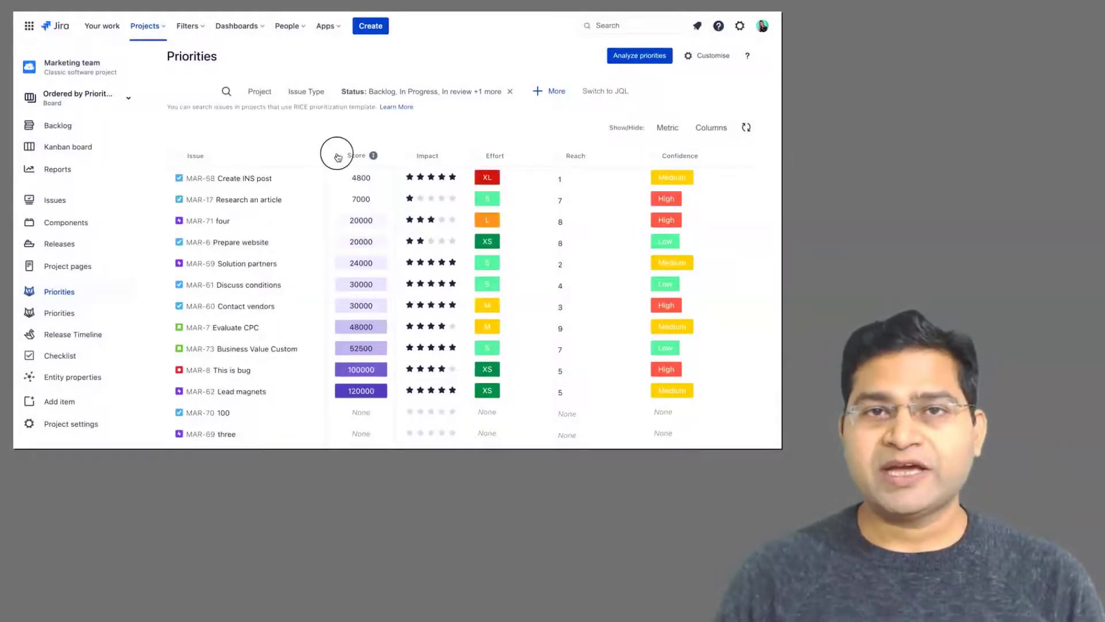
left_click(338, 156)
Analyze the priorities in the quadrants chart, examine the Evaluate CPC, Contact vendors and four bubbles, and return to the Priorities list.
left_click(640, 56)
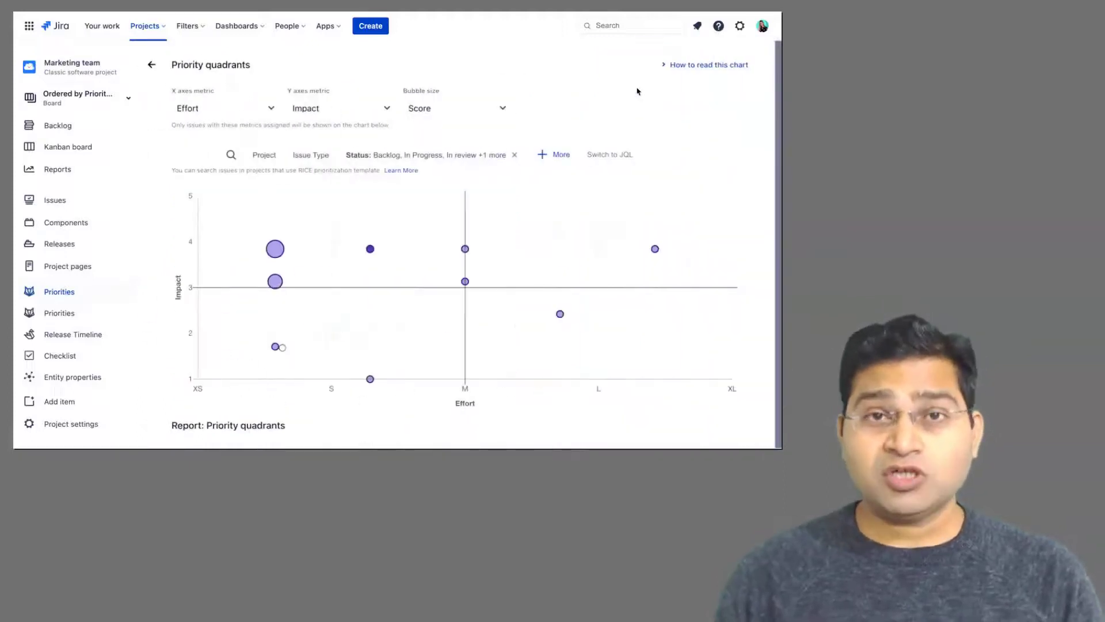
mouse_move(472, 244)
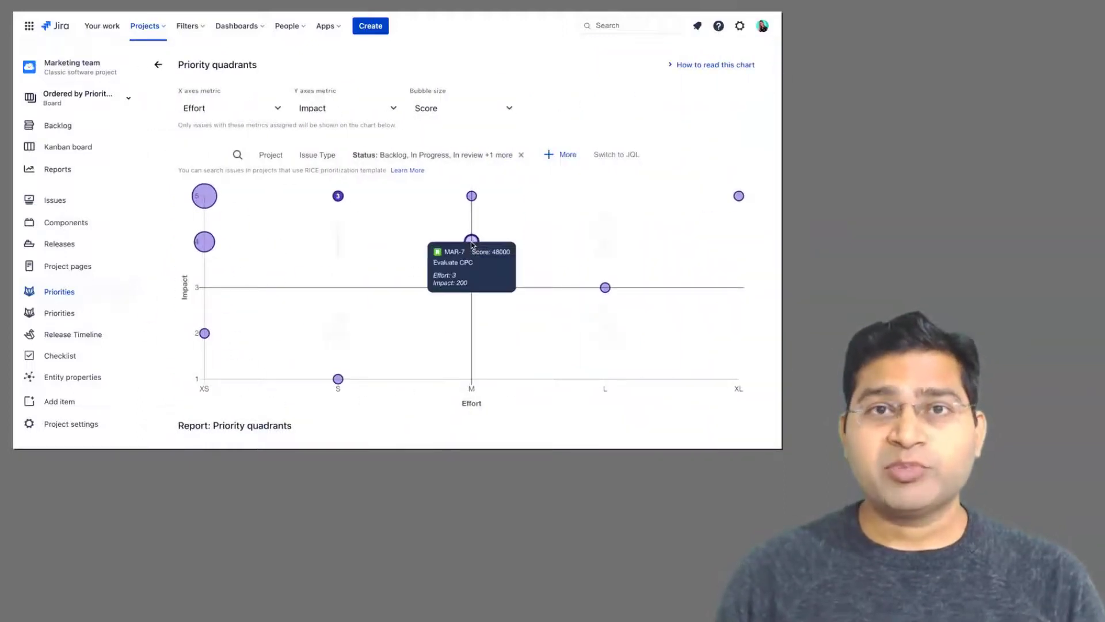
mouse_move(473, 196)
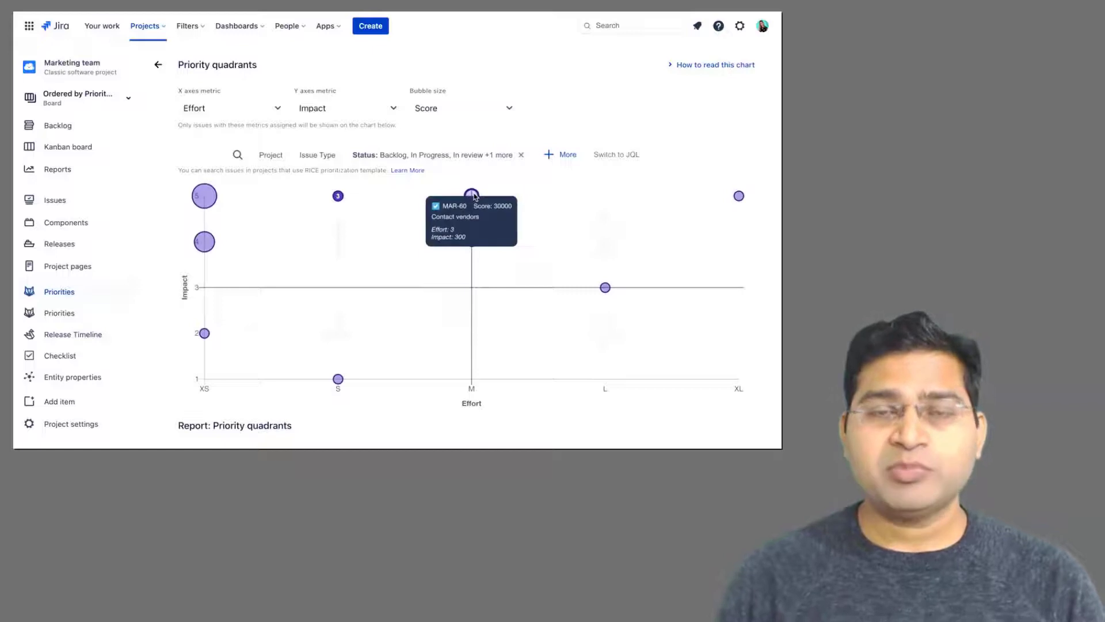
mouse_move(604, 288)
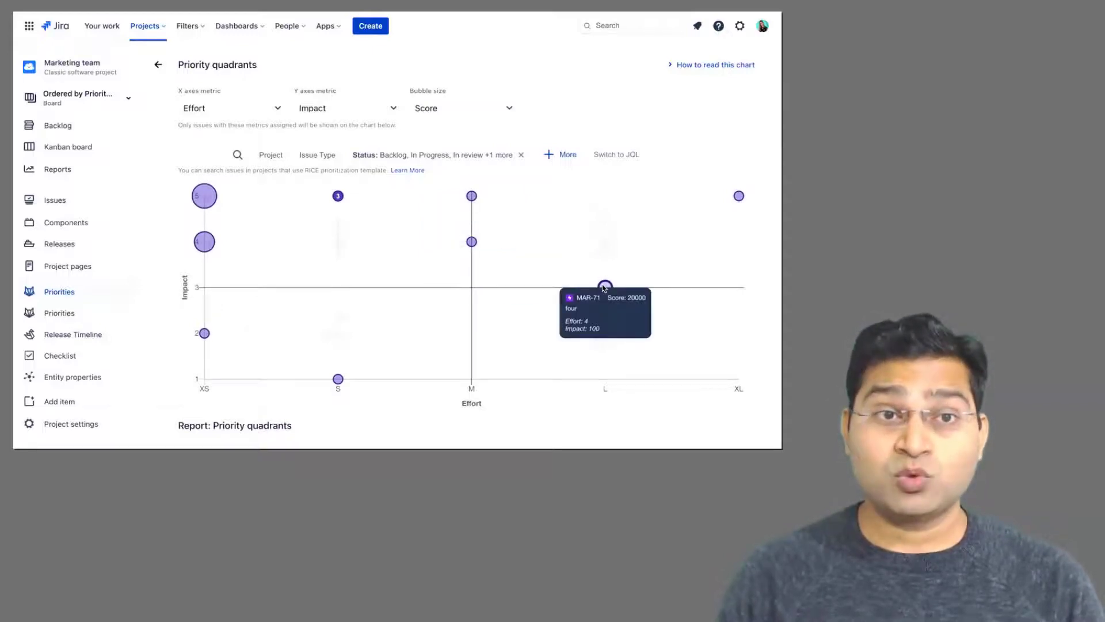
left_click(159, 67)
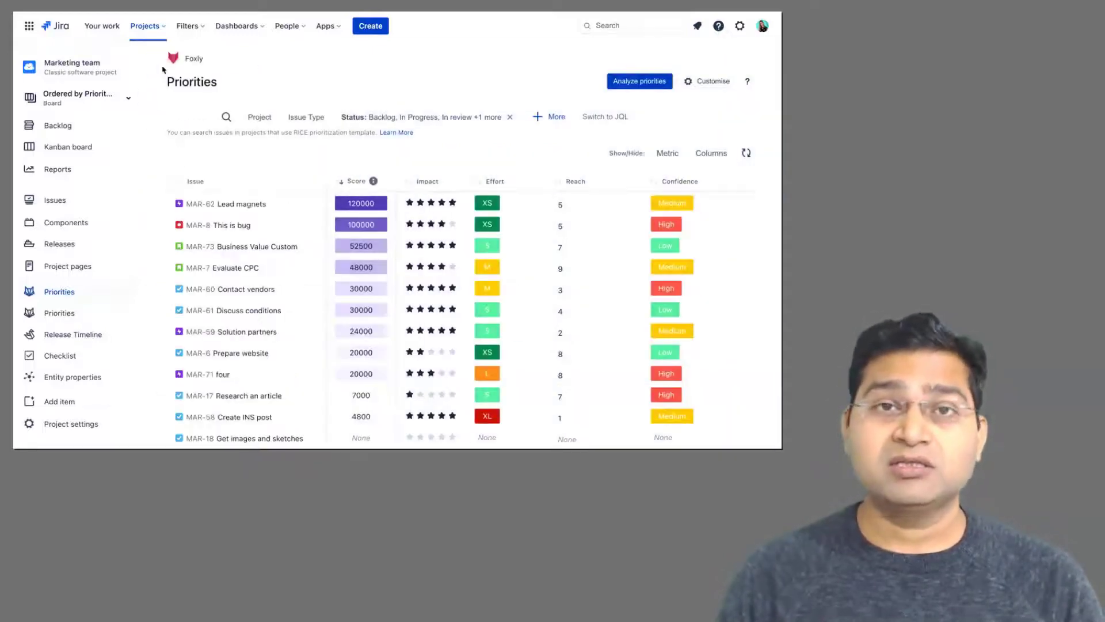
key("ctrl+super+f")
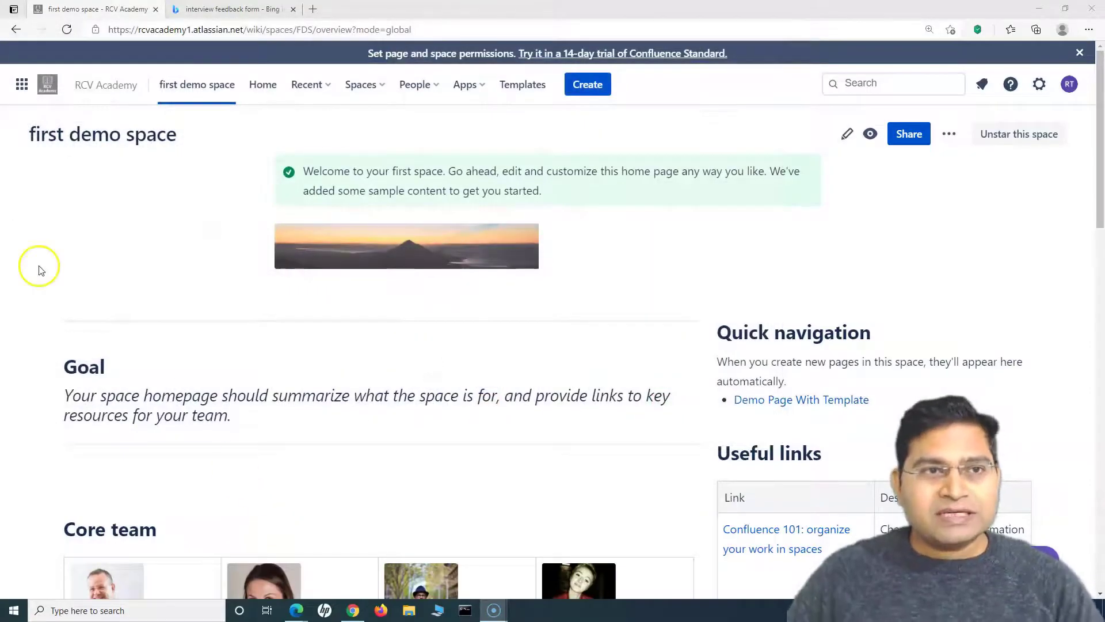
Review the sample Interview Feedback Form found on Bing and return to the Confluence demo space.
left_click(229, 9)
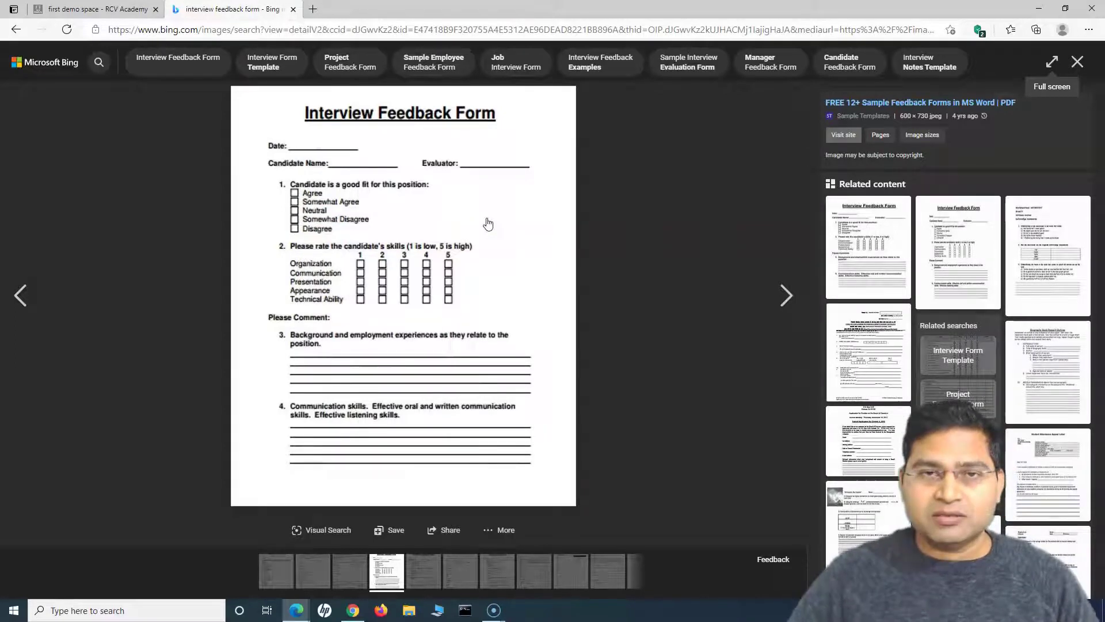
left_click(467, 211)
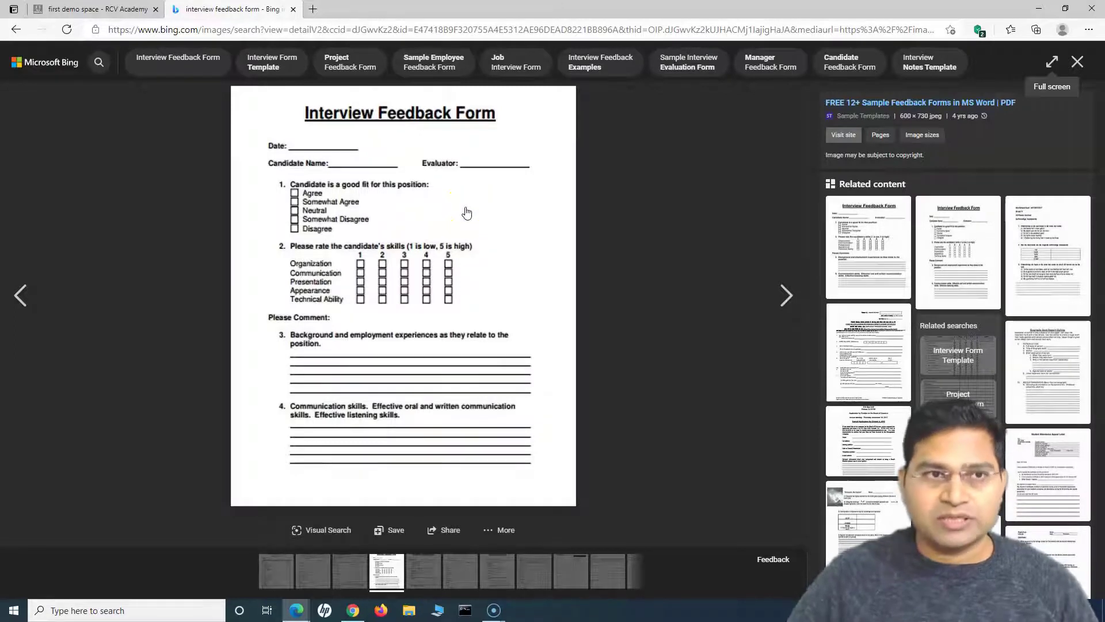
left_click(91, 9)
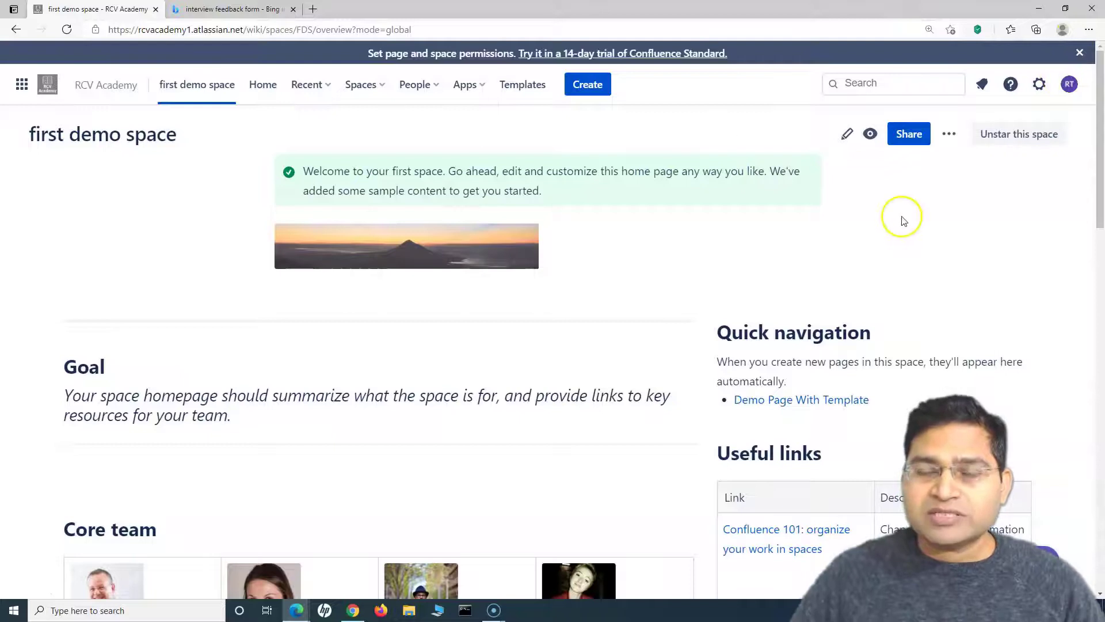
Add a global page template in the Confluence settings and title it "Interview Feedback Form -".
left_click(1040, 92)
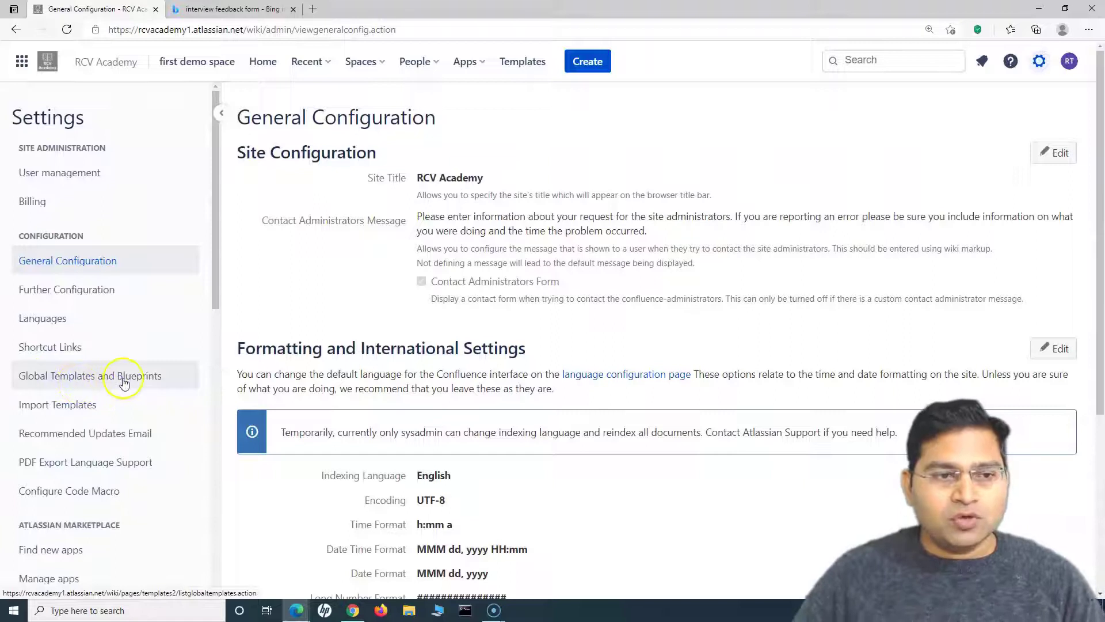
left_click(126, 378)
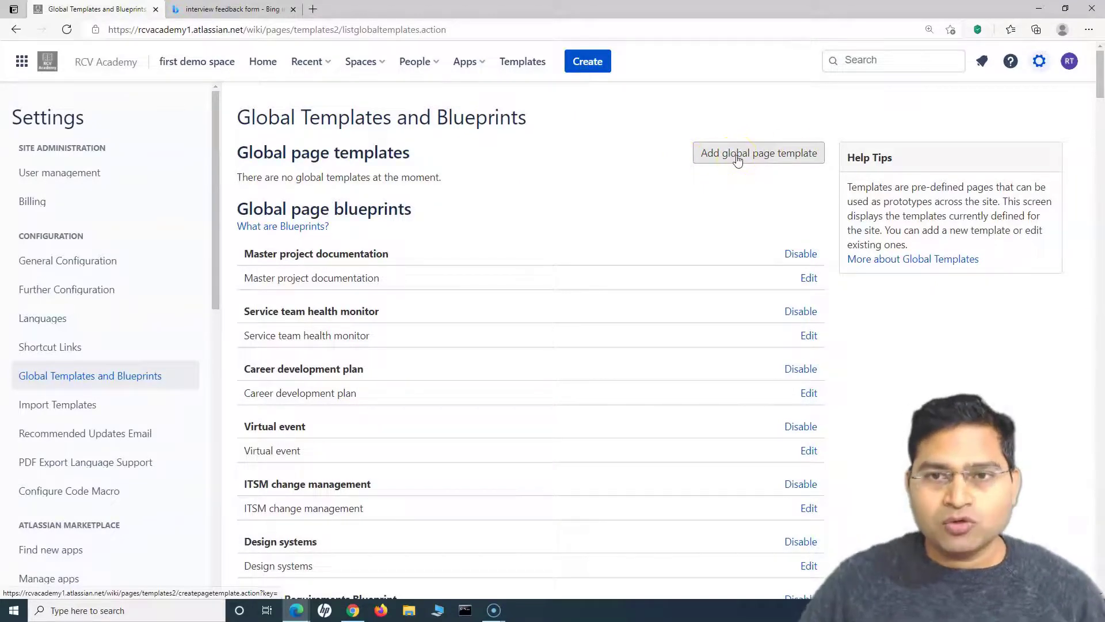
left_click(774, 155)
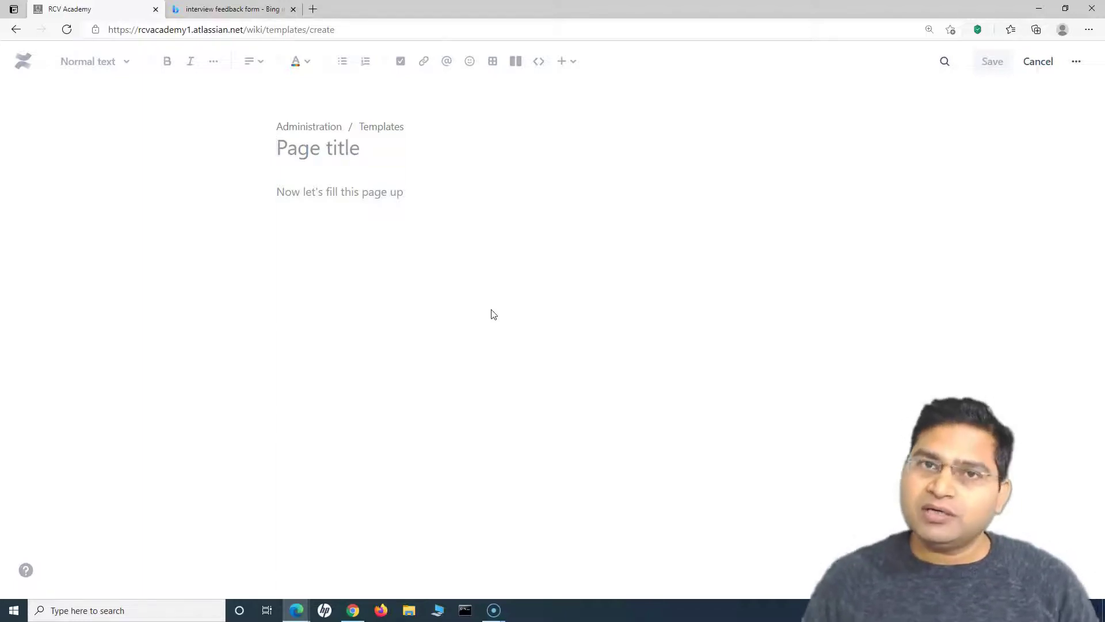
left_click(302, 158)
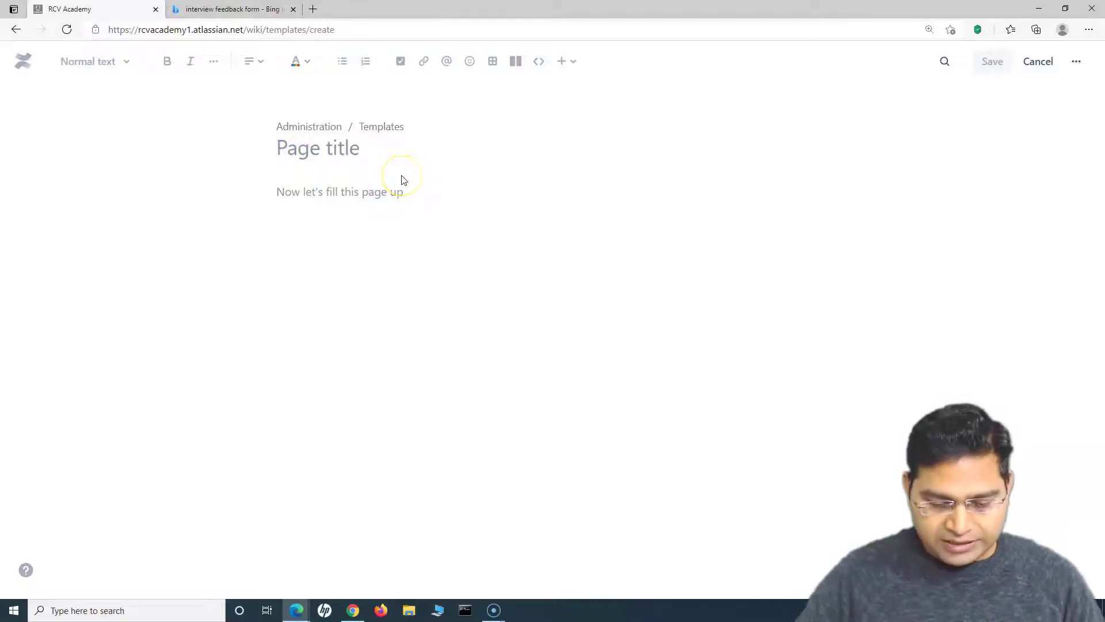
type("Interview Feedback Form -")
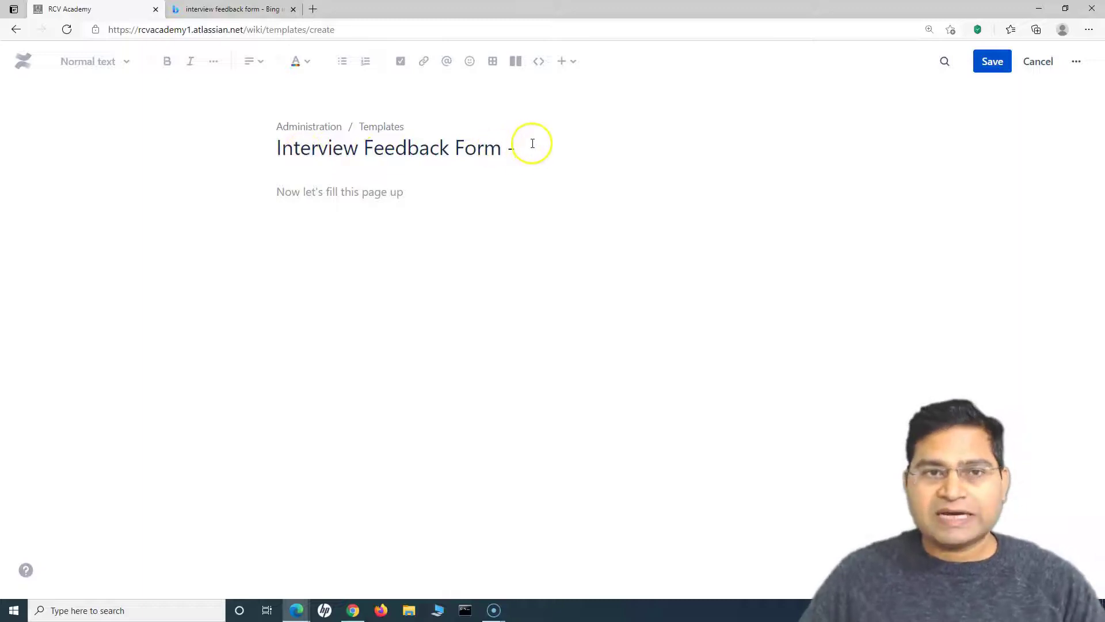
Consult the sample form's header fields and insert a table into the body of the template.
left_click(344, 191)
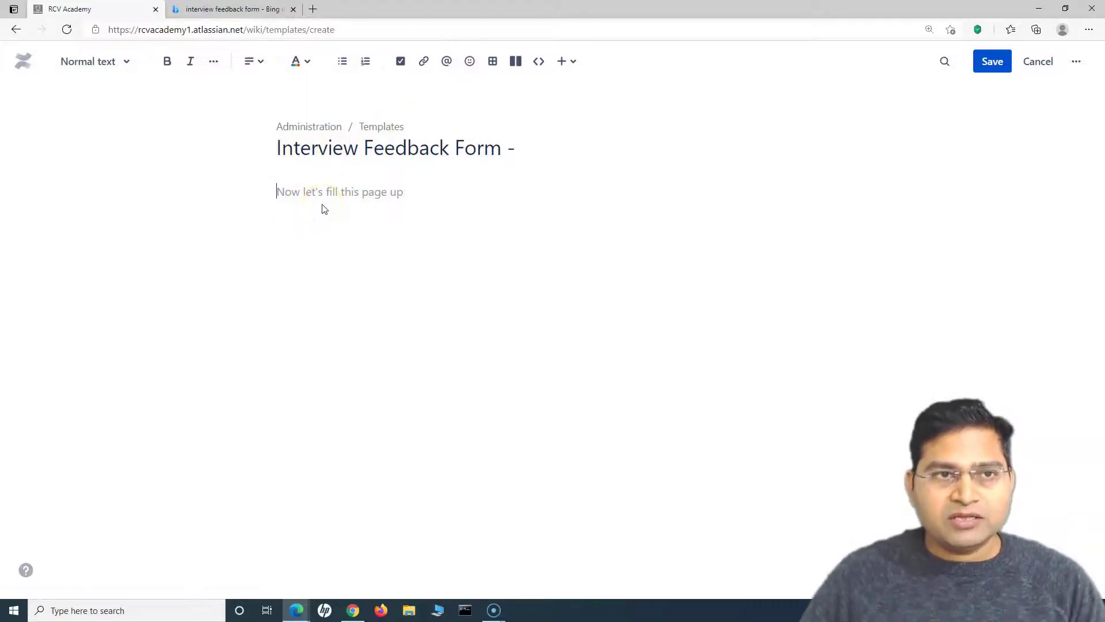
left_click(230, 13)
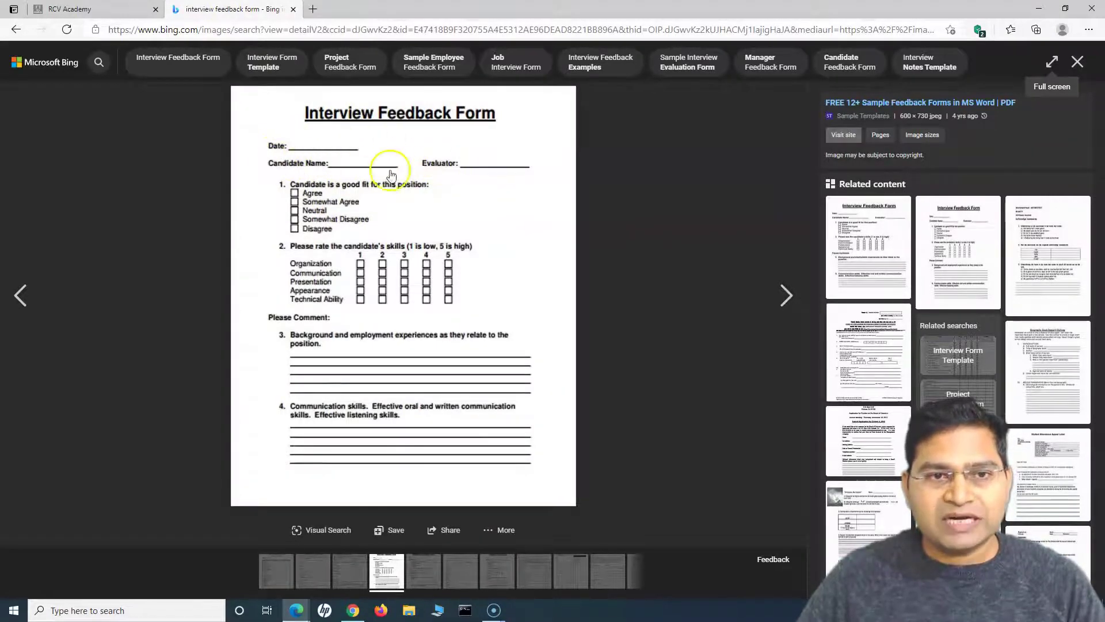
left_click(102, 8)
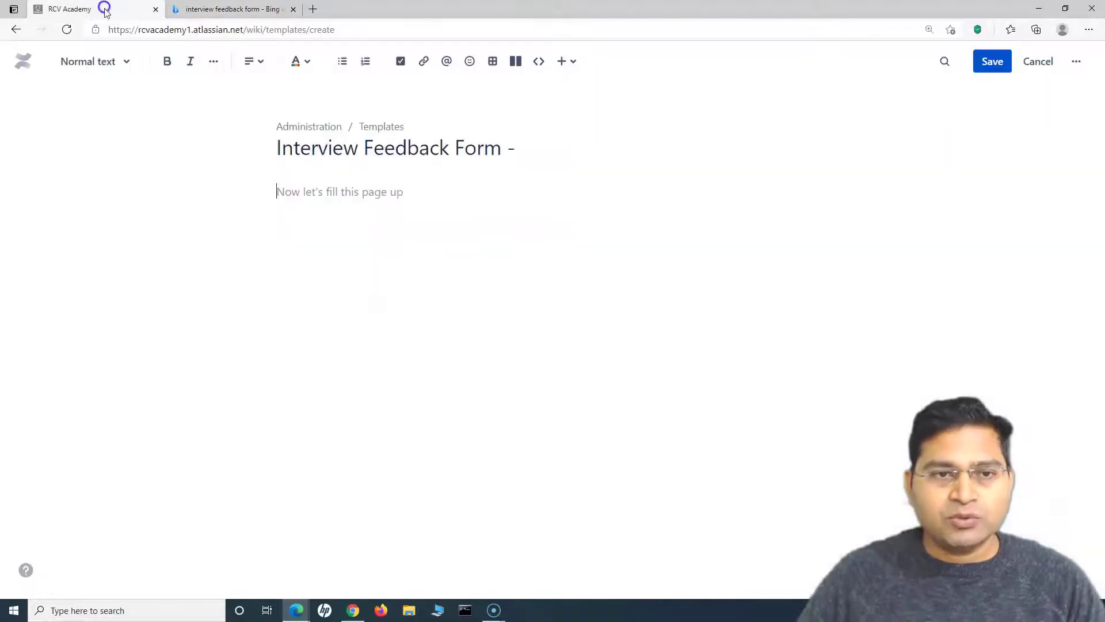
left_click(492, 62)
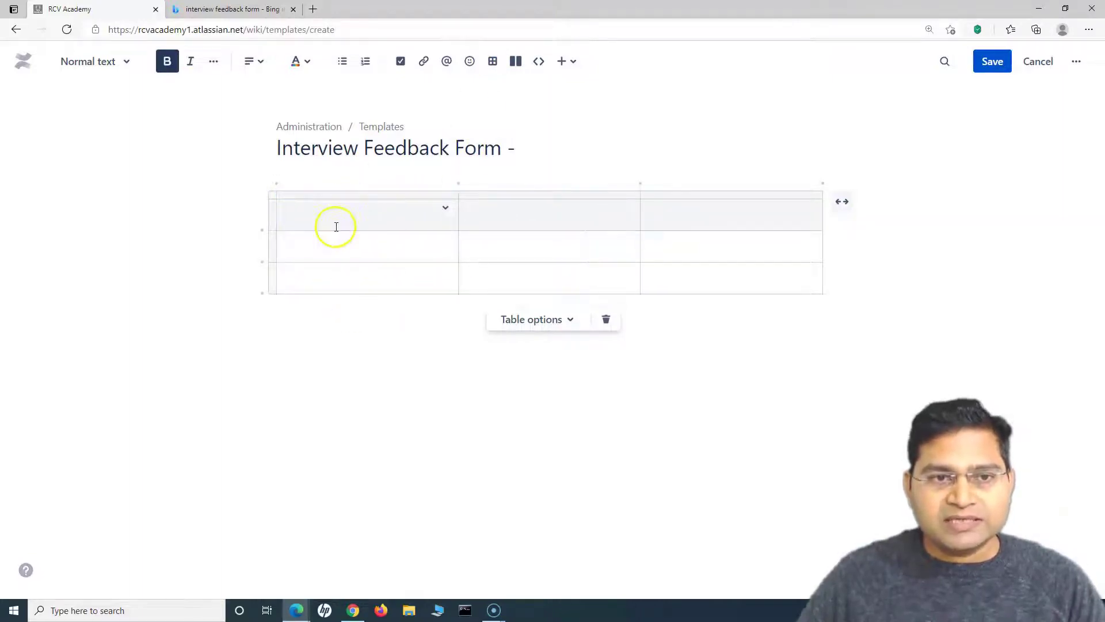
Give the table a header column instead of a header row and delete its third column, following the sample form's fields.
left_click(237, 9)
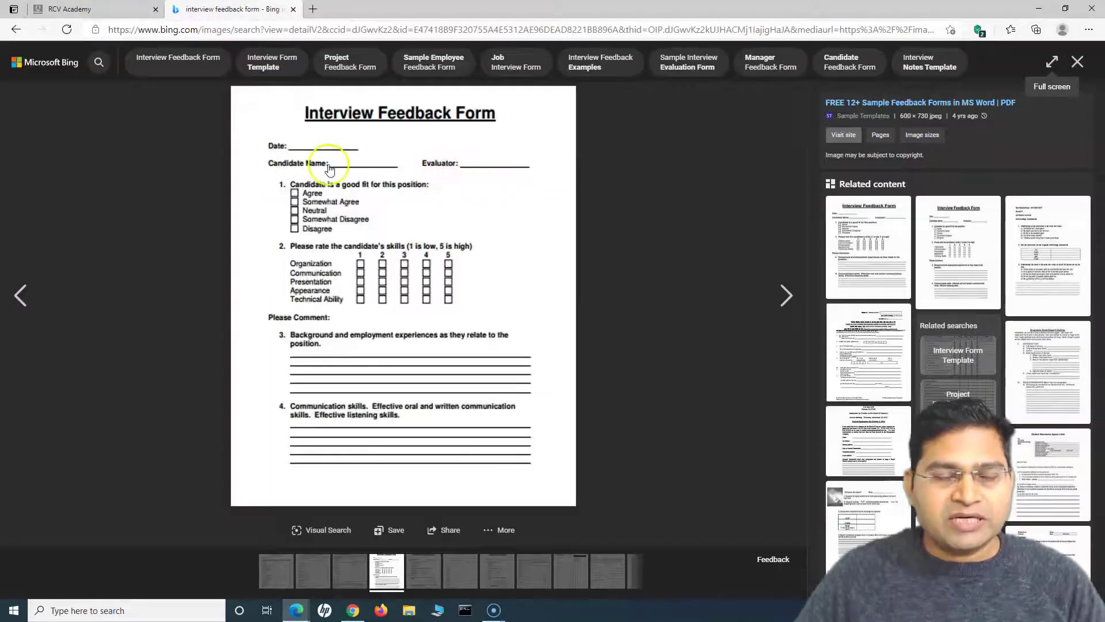
left_click(100, 8)
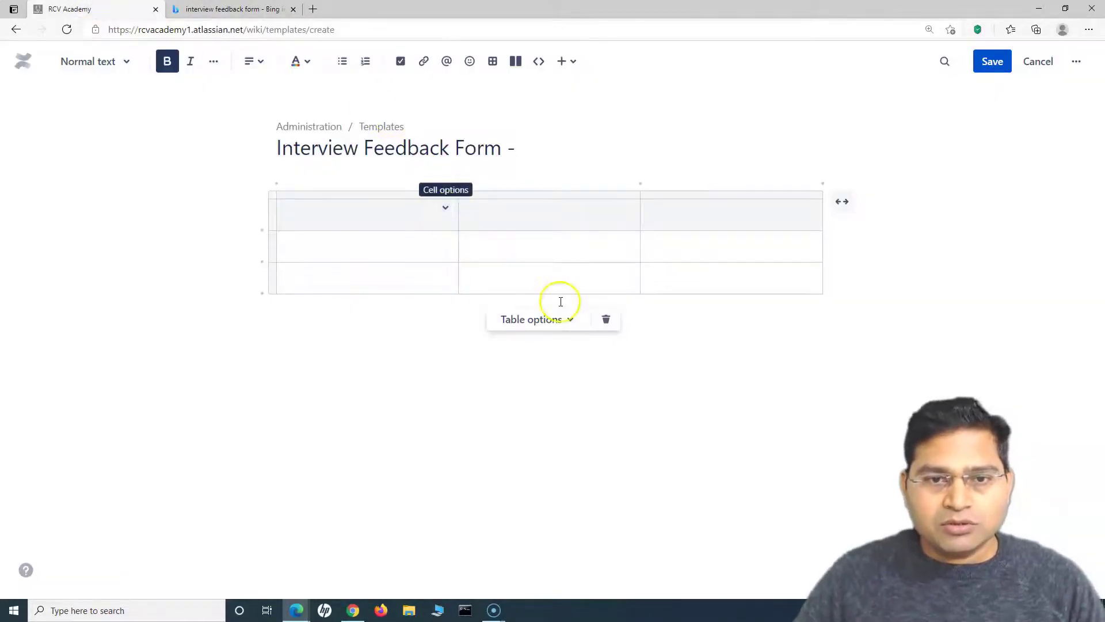
left_click(570, 321)
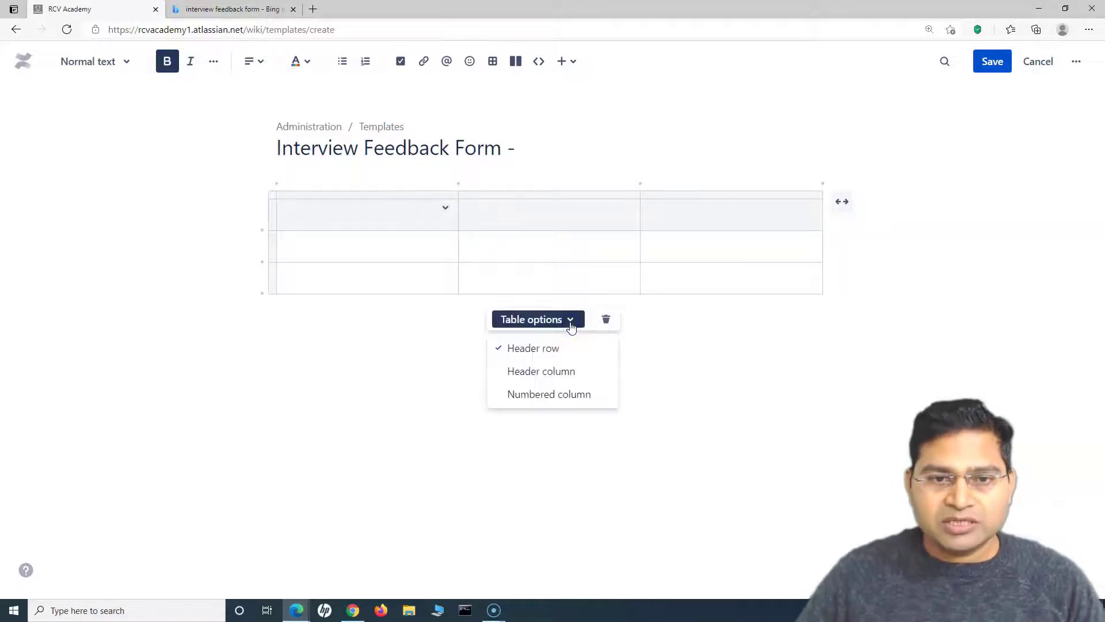
left_click(520, 379)
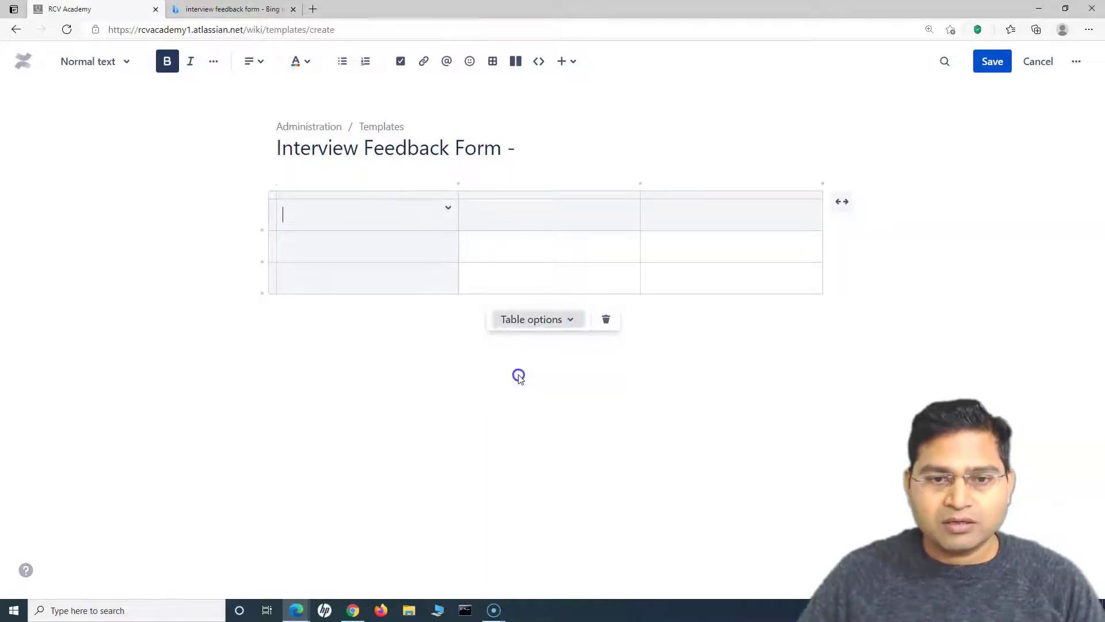
left_click(575, 326)
left_click(521, 350)
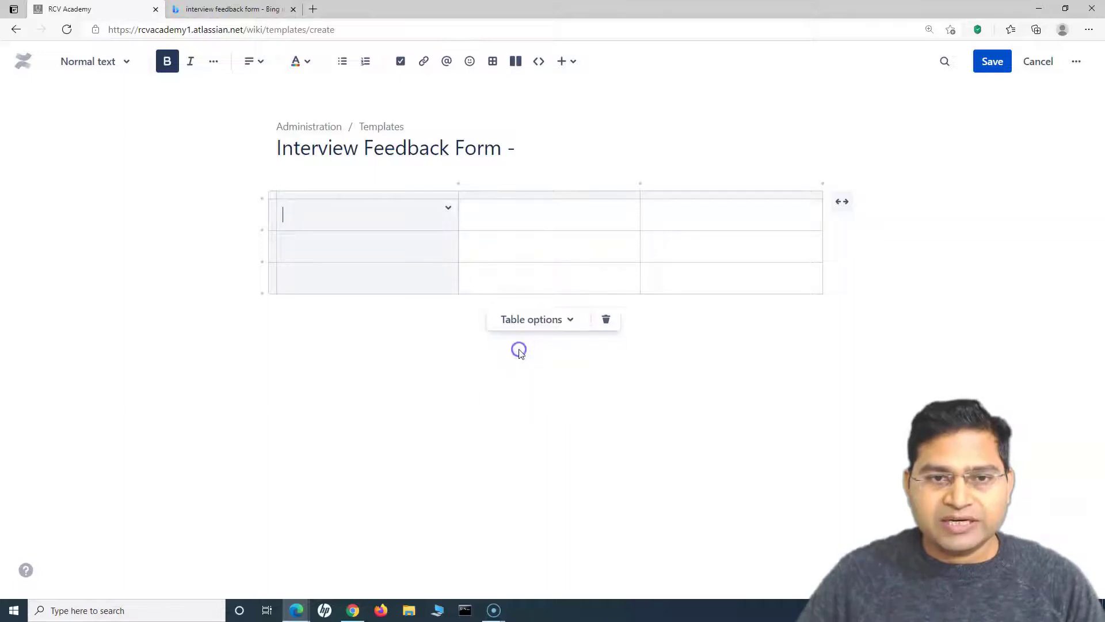
left_click(719, 194)
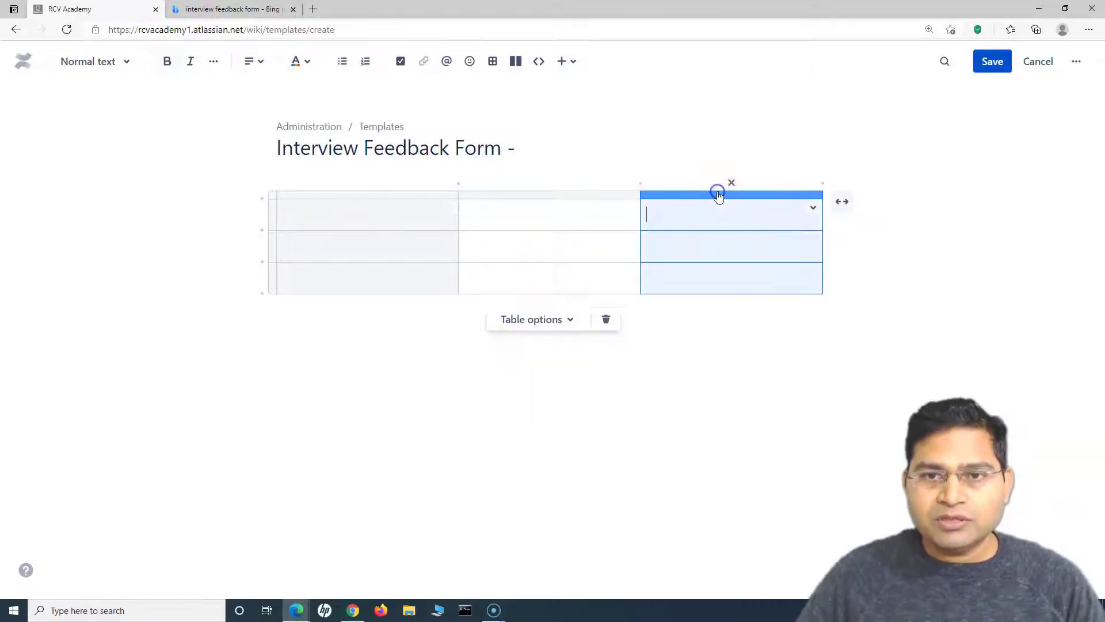
left_click(730, 181)
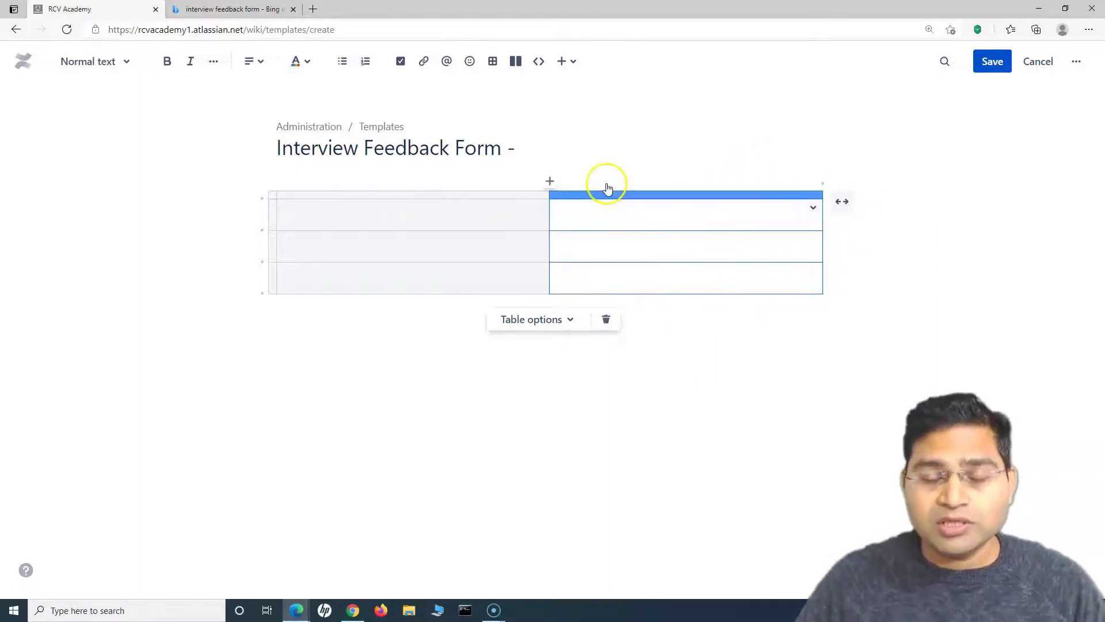
Label the table's header column cells Date, Candidate Name and Evaluator, as in the sample form.
left_click(387, 218)
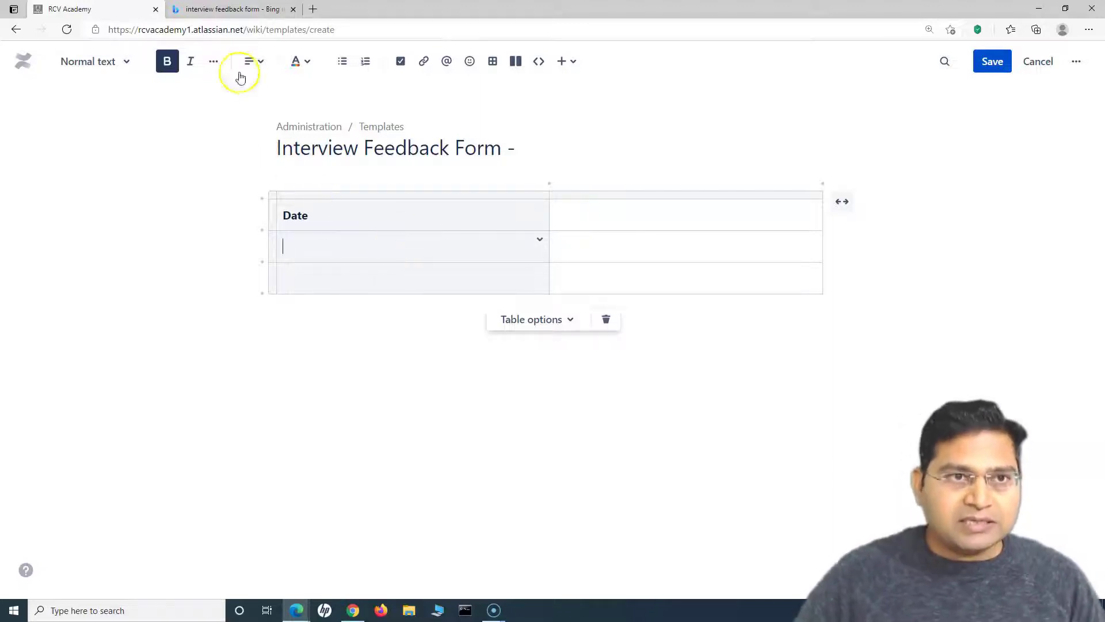
left_click(230, 8)
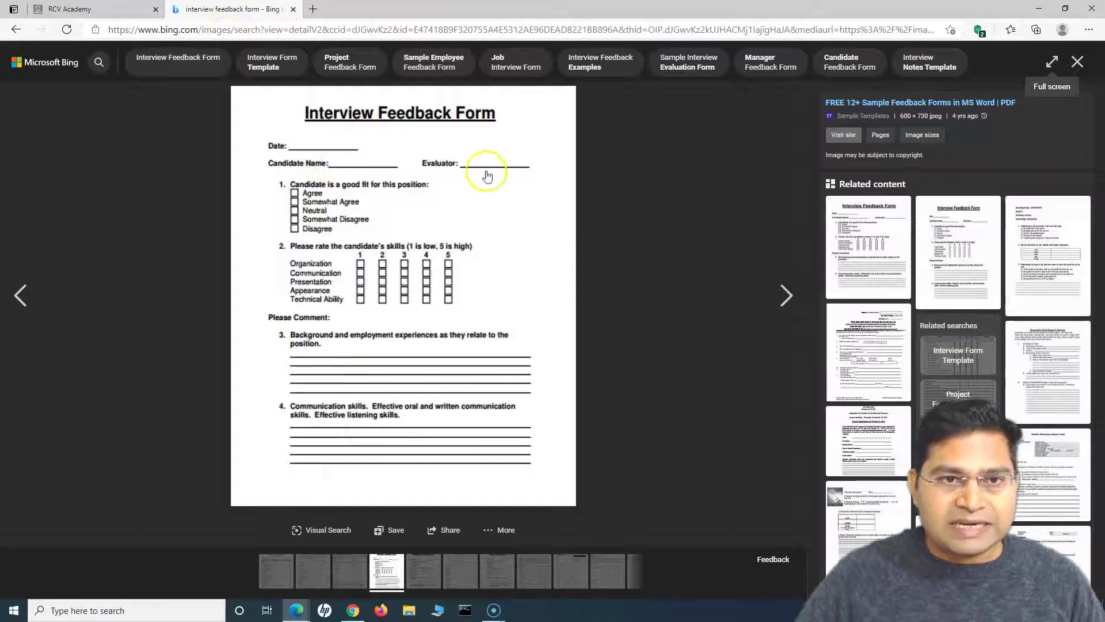
left_click(62, 8)
left_click(312, 244)
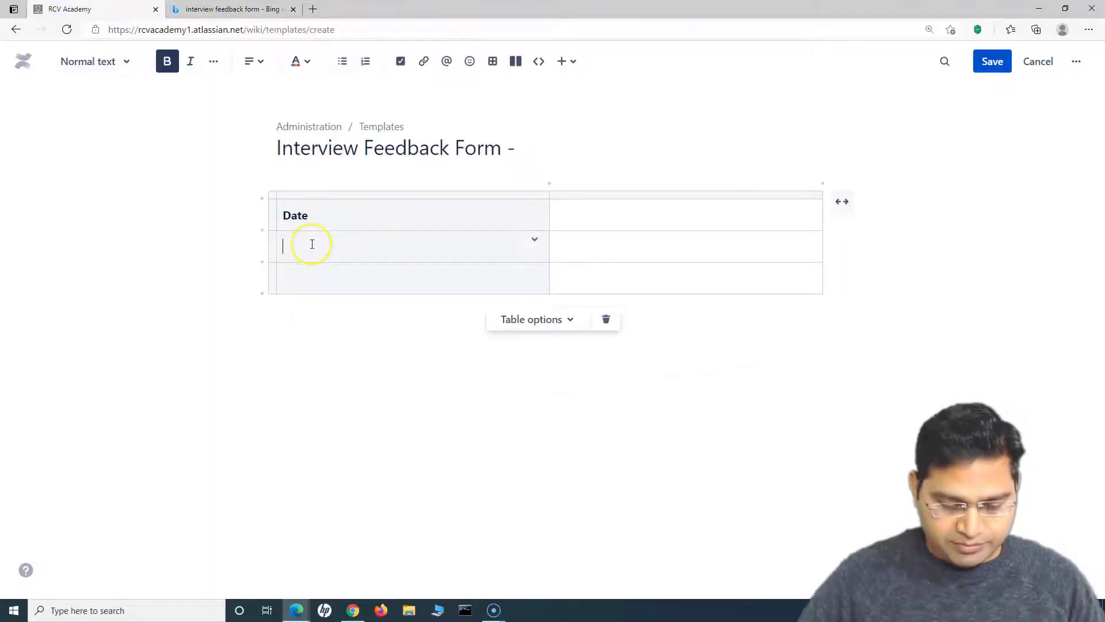
type("Candidate Name")
left_click(324, 275)
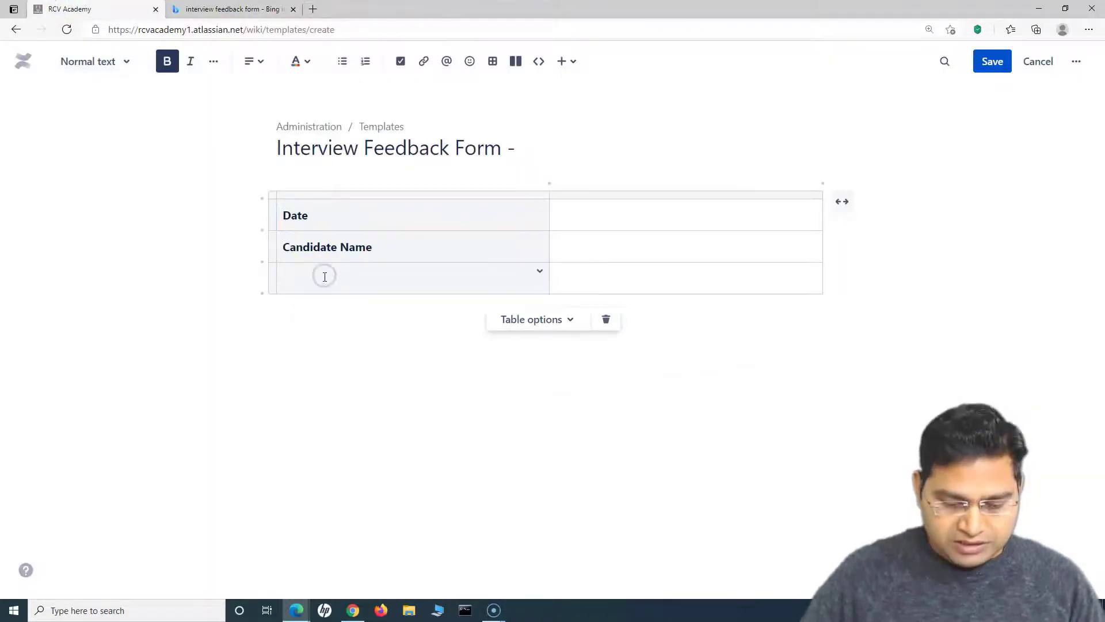
type("Evaluator")
Add the Heading 1 text "1. Is candidate fit for position?" below the table, based on the sample form's first question.
left_click(357, 338)
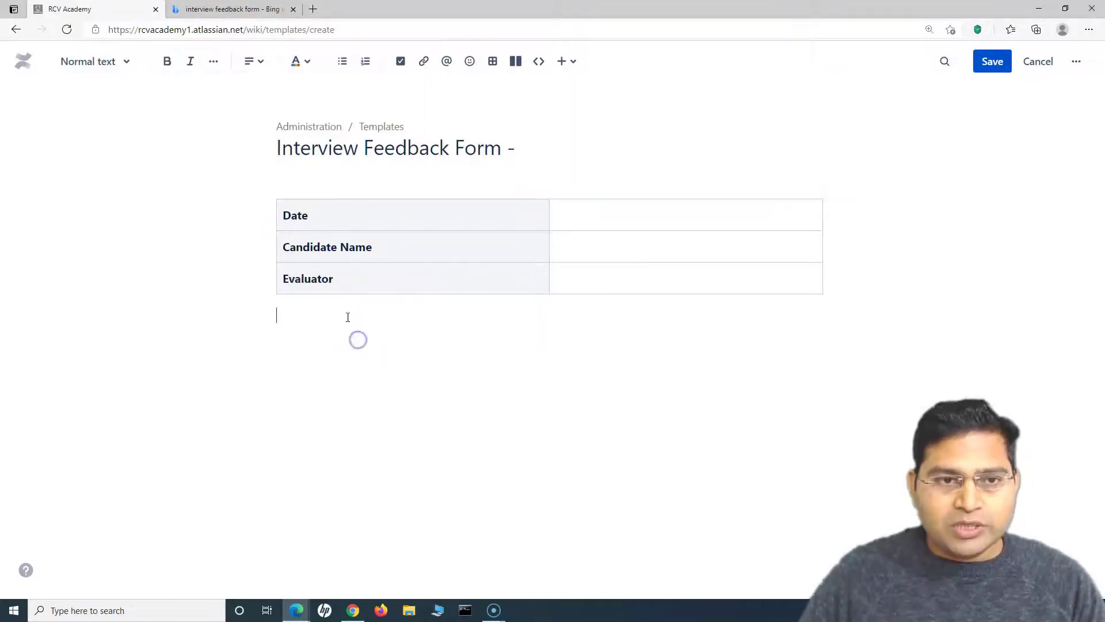
key("ctrl+Tab")
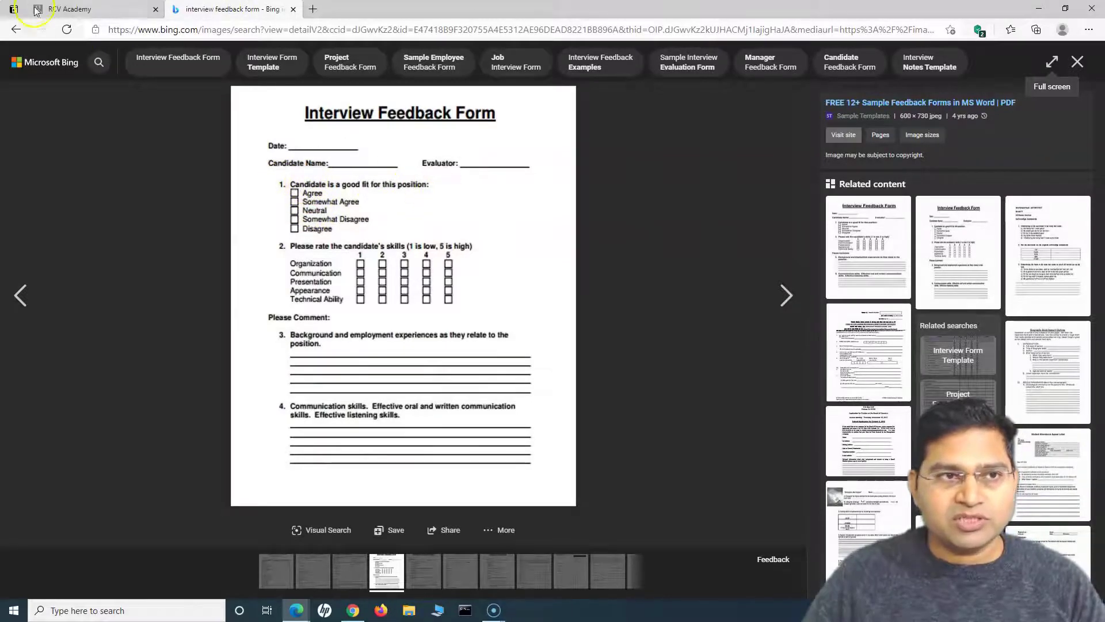
left_click(82, 9)
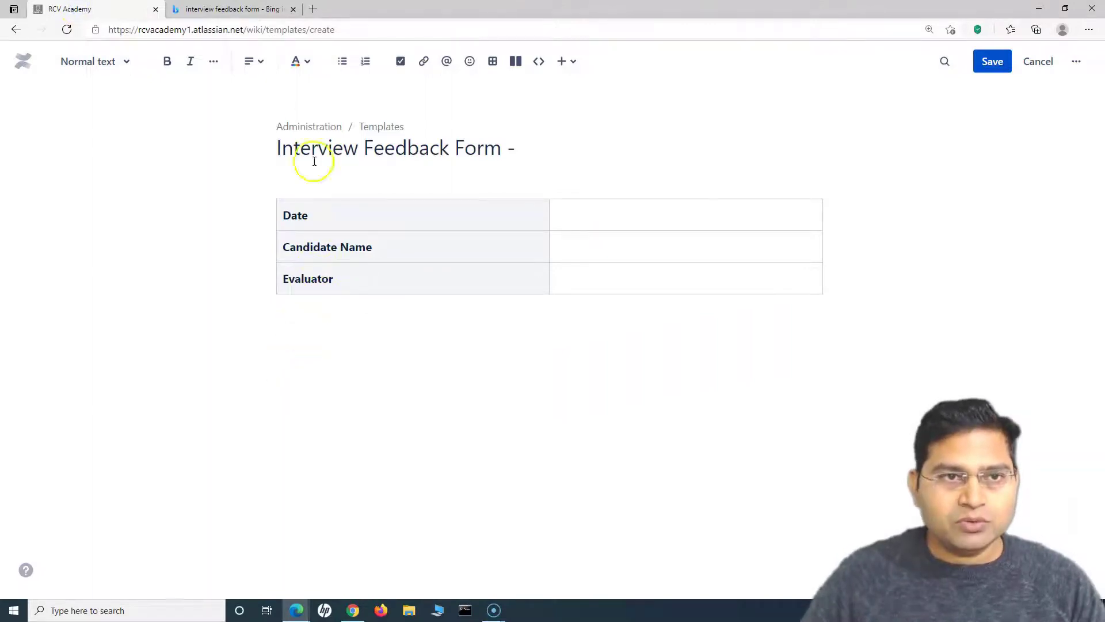
left_click(126, 61)
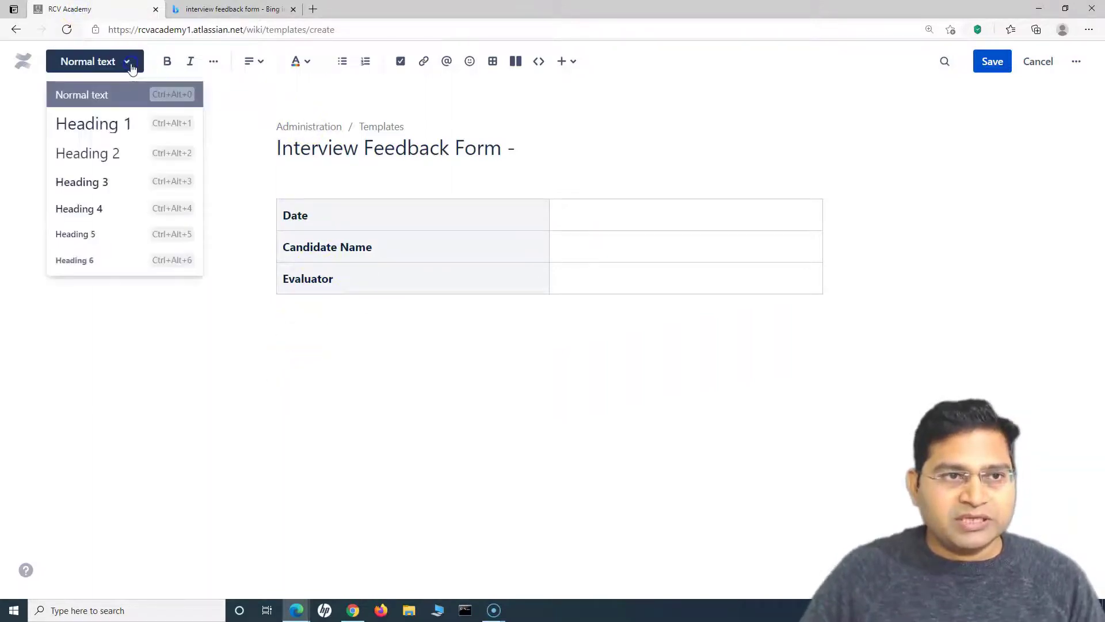
left_click(114, 131)
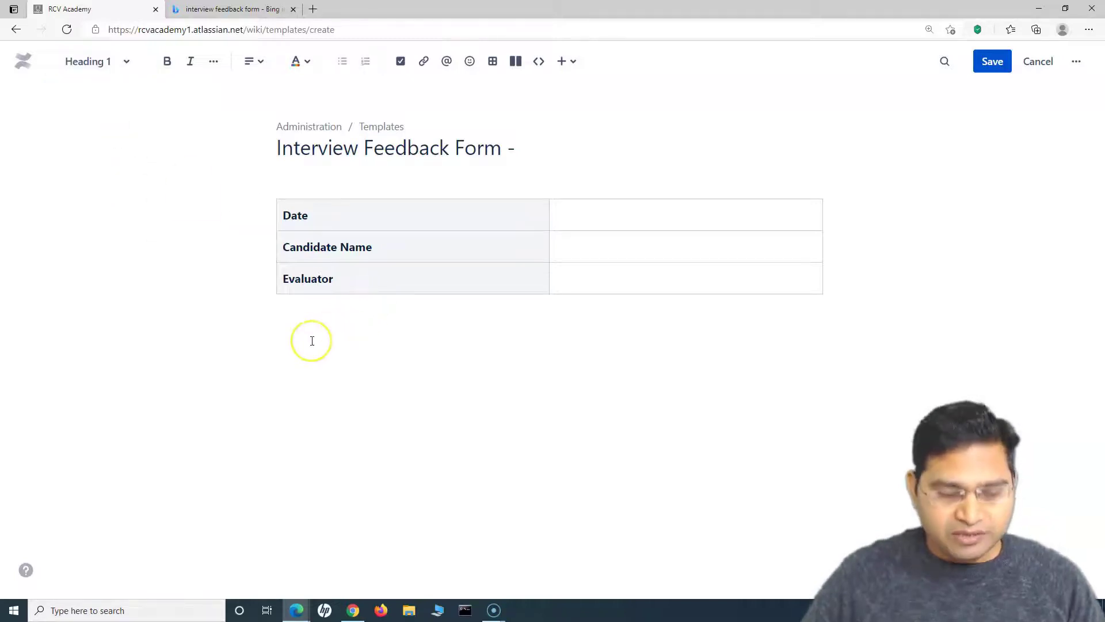
type("Is ca")
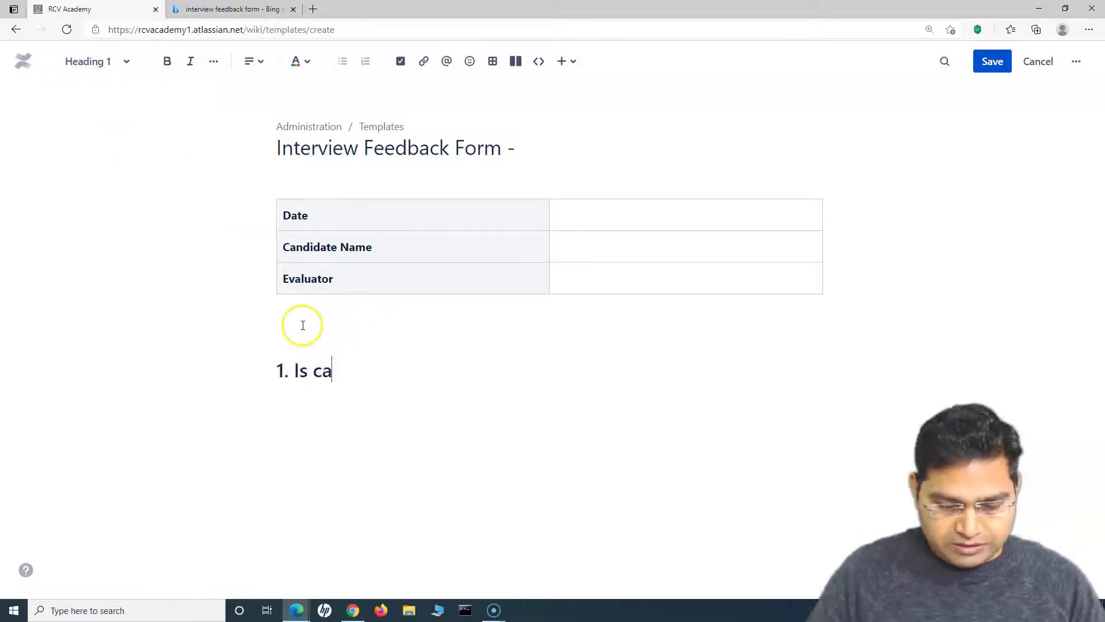
type("ndidate fit for position?")
left_click(289, 306)
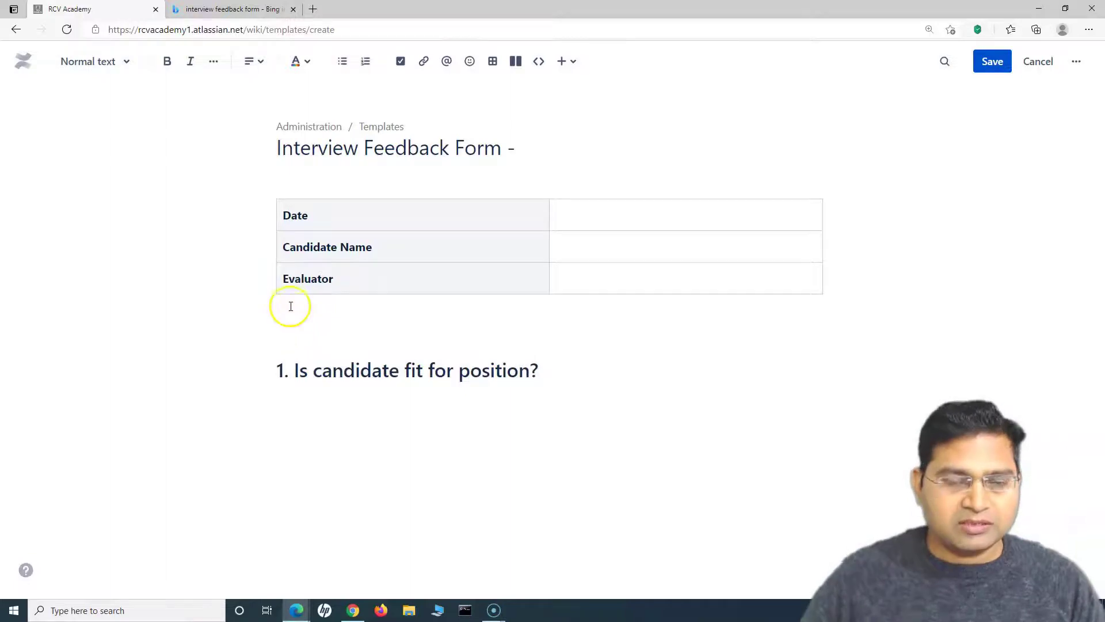
Consult the sample form's first question and insert a new template variable under the first heading.
left_click(235, 9)
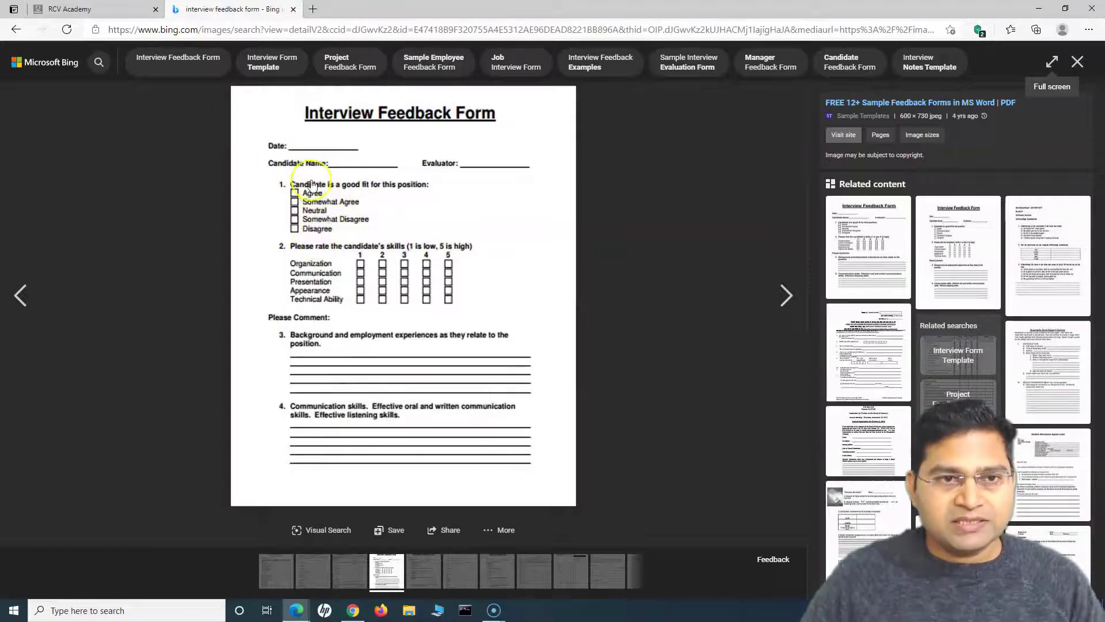
left_click(95, 10)
left_click(307, 399)
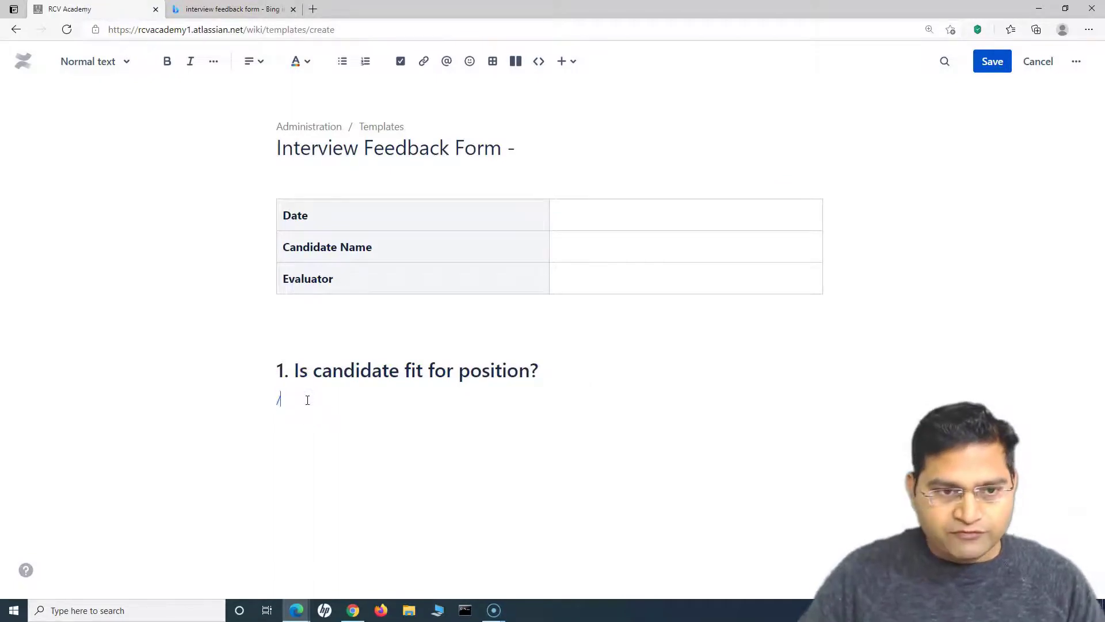
type("/")
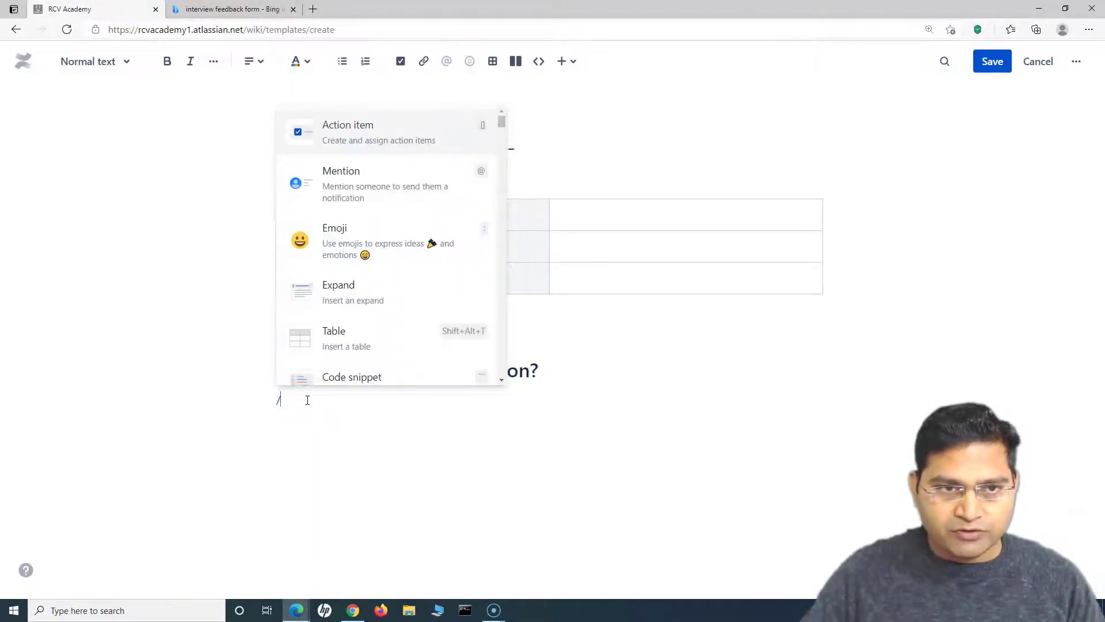
type("va")
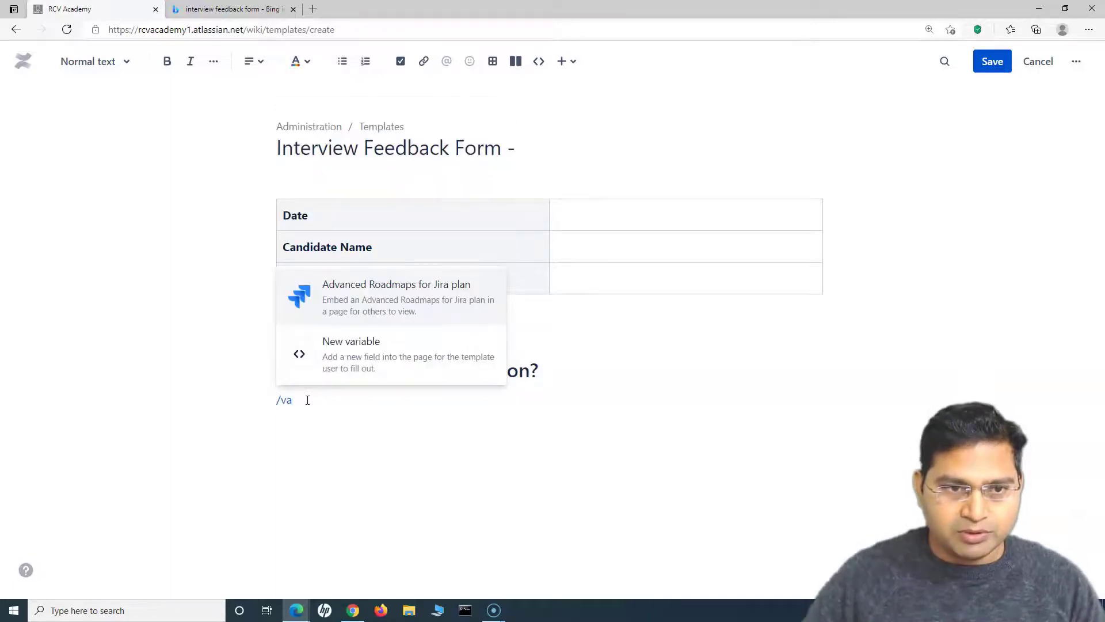
left_click(346, 365)
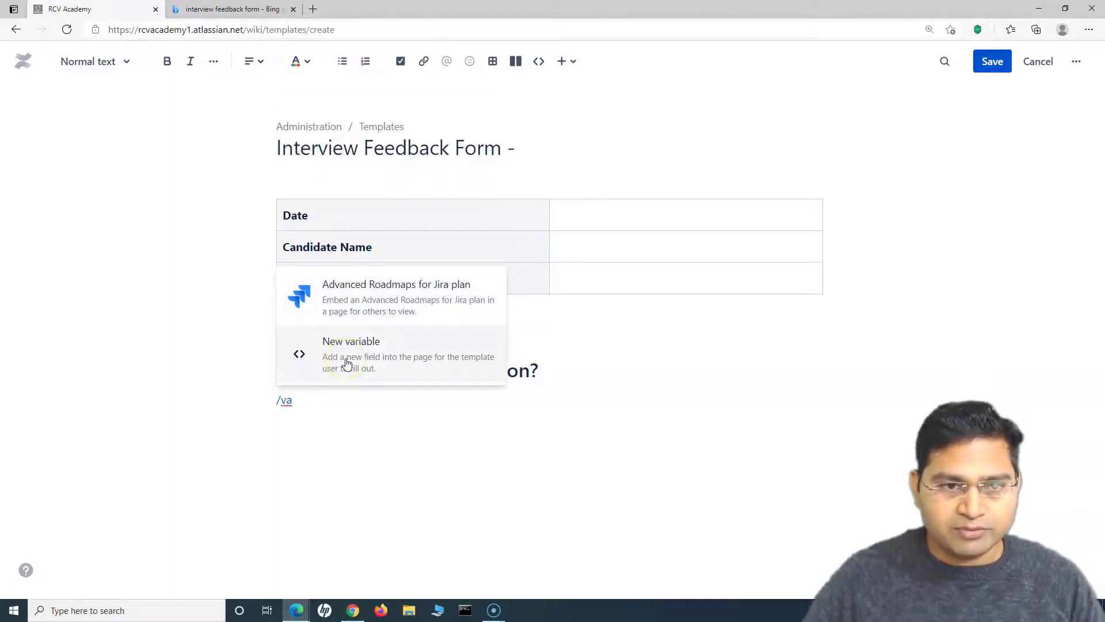
Edit the template variable under the first heading and name it "Is candidate a good fit?".
left_click(342, 406)
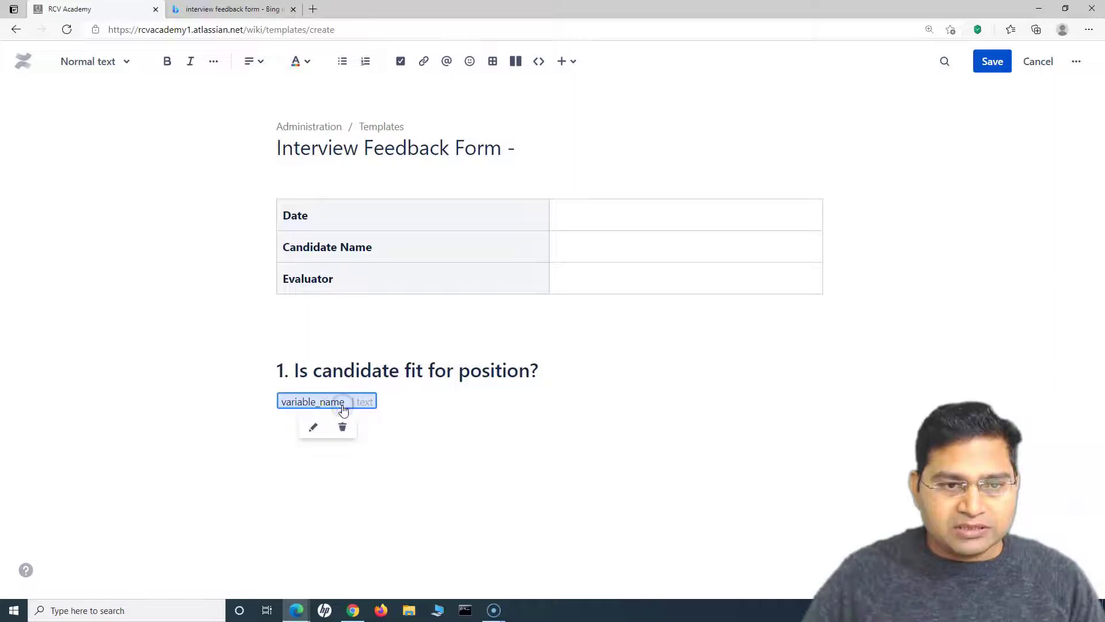
left_click(313, 427)
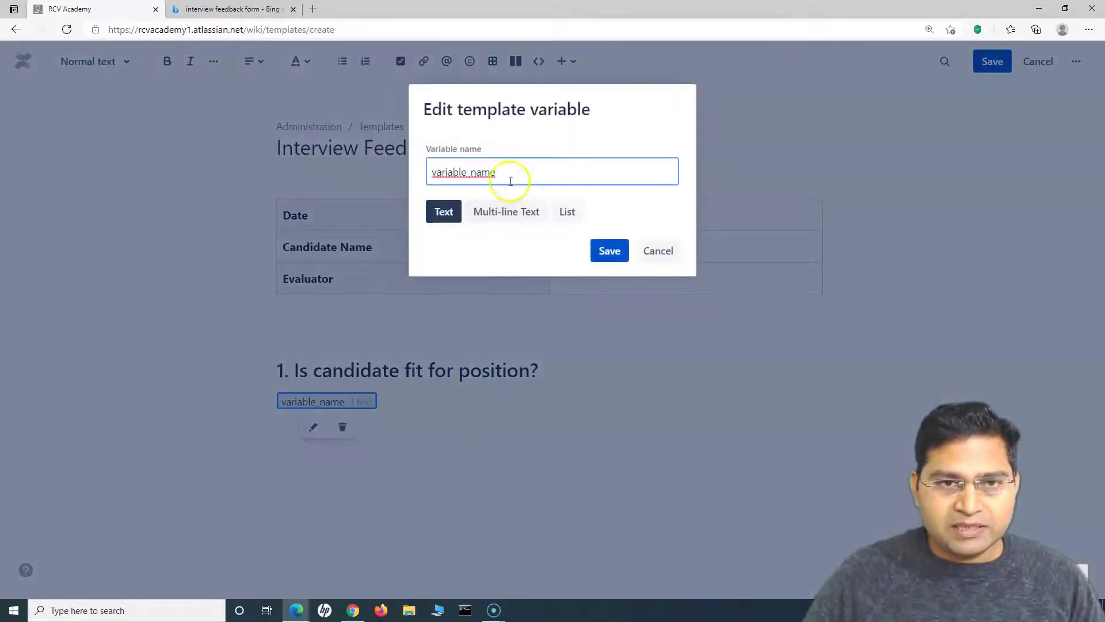
left_click_drag(510, 181, 413, 174)
type("Is can")
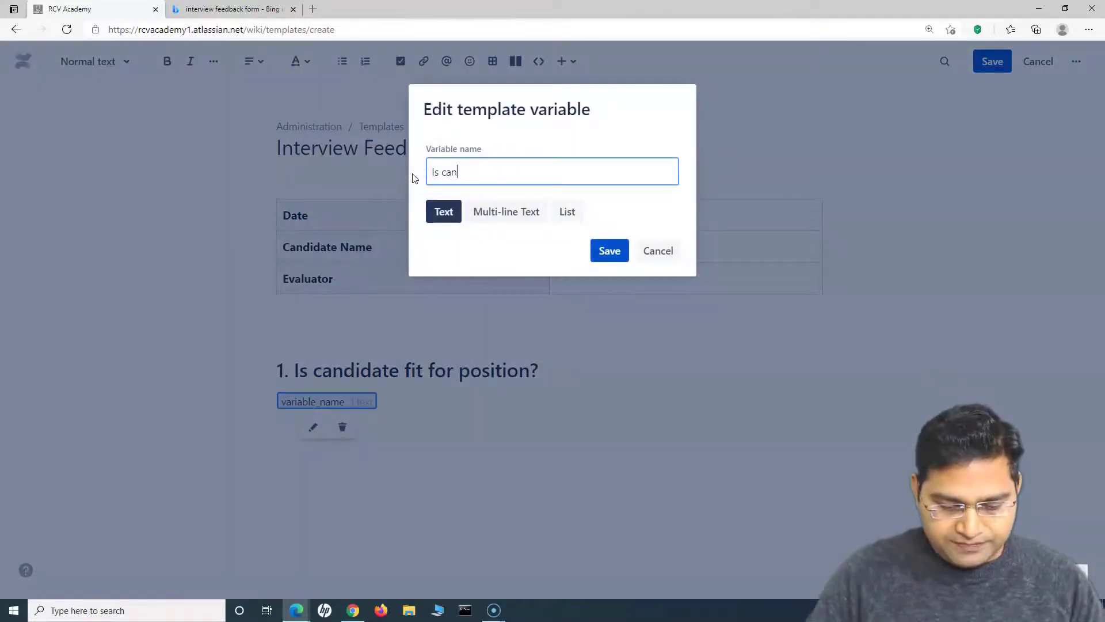
type("didate a goo")
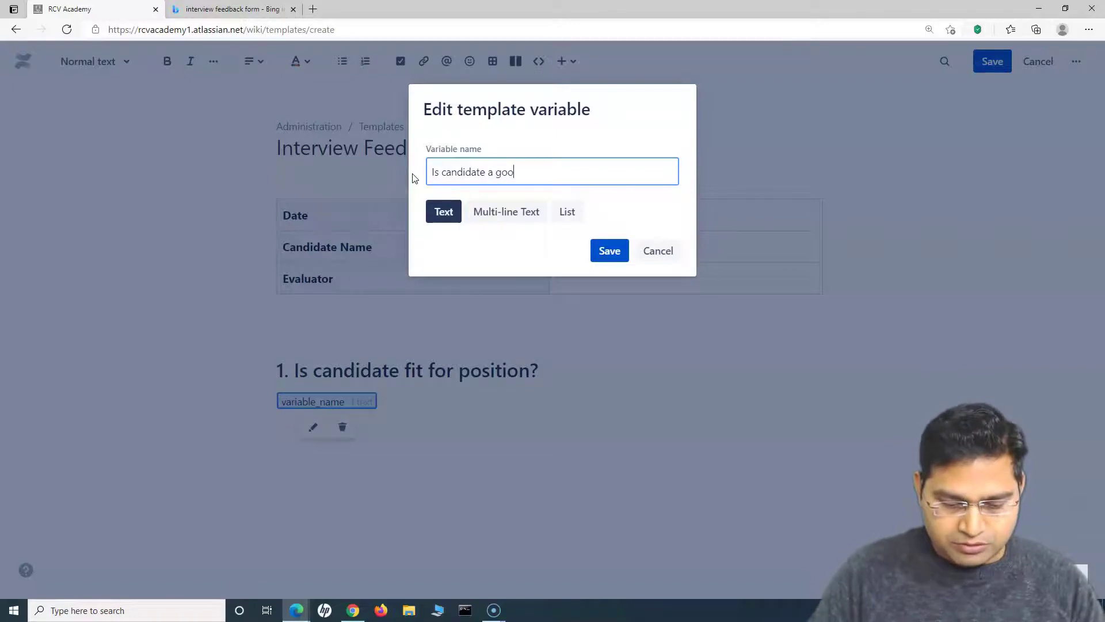
type("d fit?")
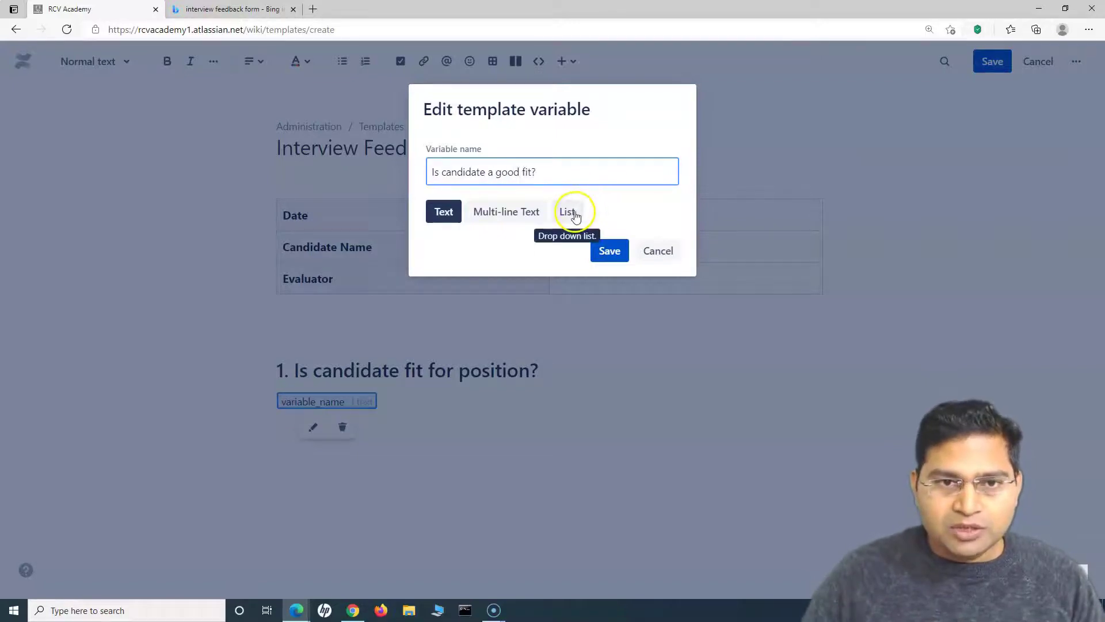
Make the variable a list with the options Agree, Somewhat Agree, Neutral, Disagree, based on the sample form, and save it.
left_click(567, 211)
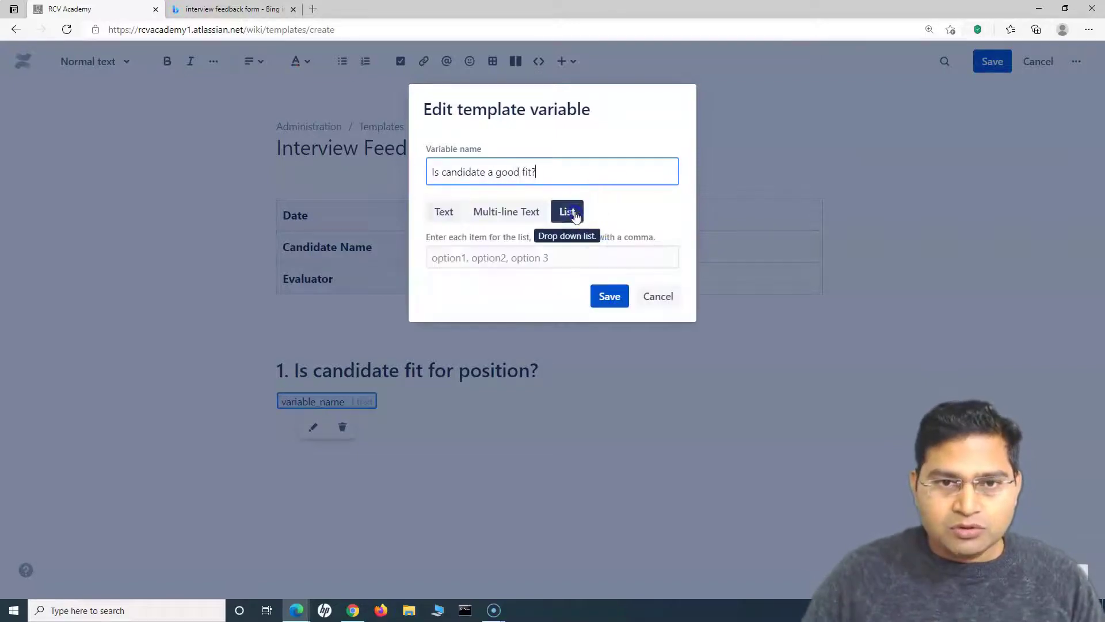
left_click(436, 257)
left_click(227, 9)
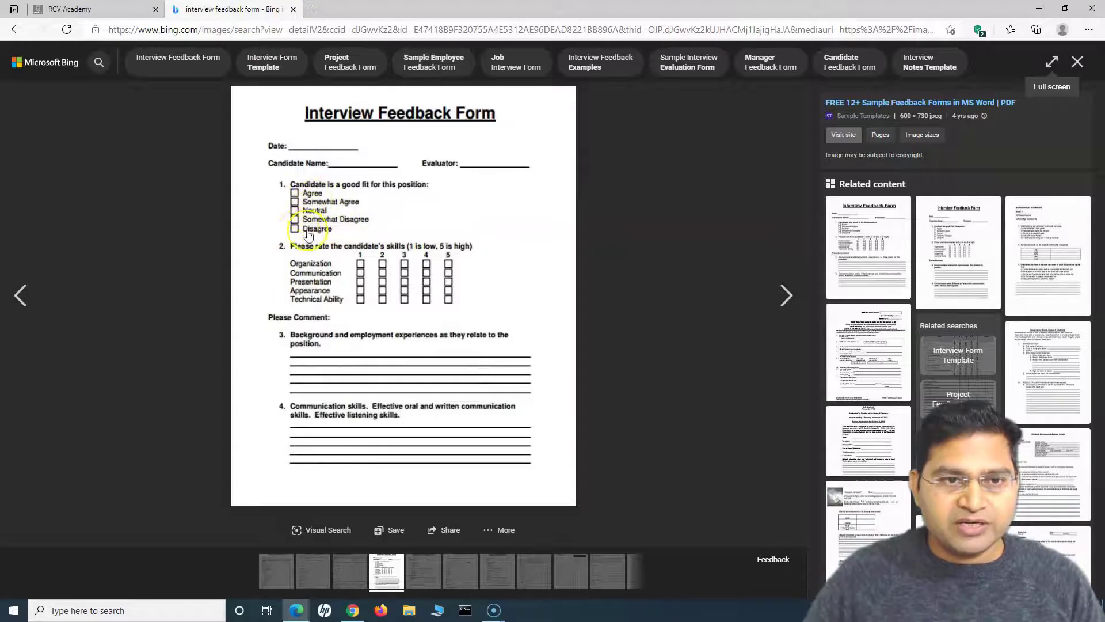
left_click(107, 18)
type("Agree, Somewhat Agree, Neutral, Disagree")
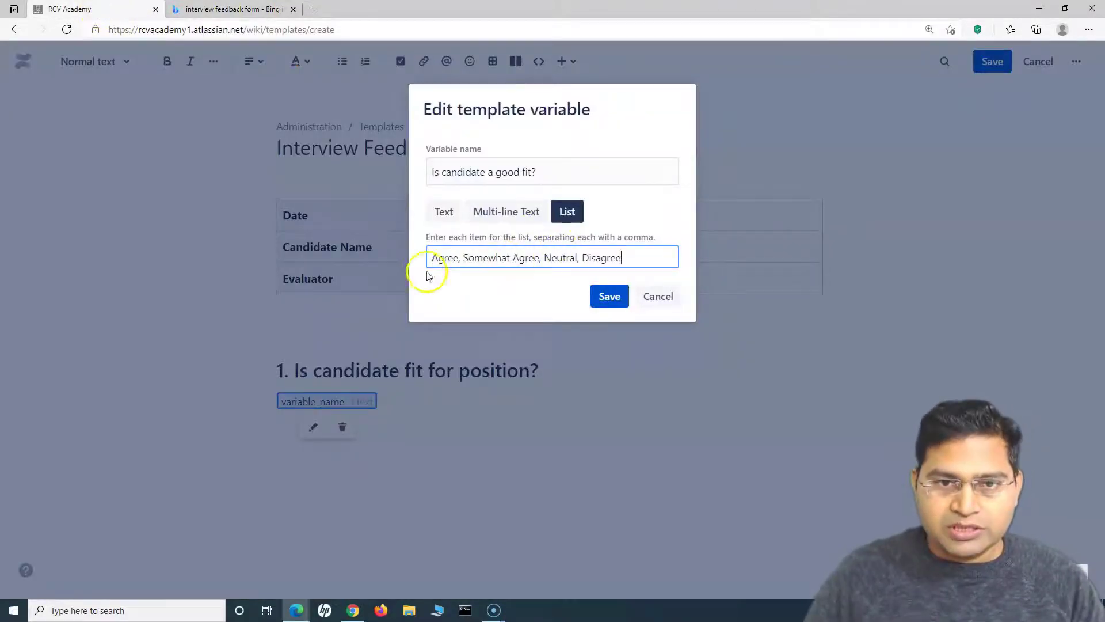
left_click(609, 296)
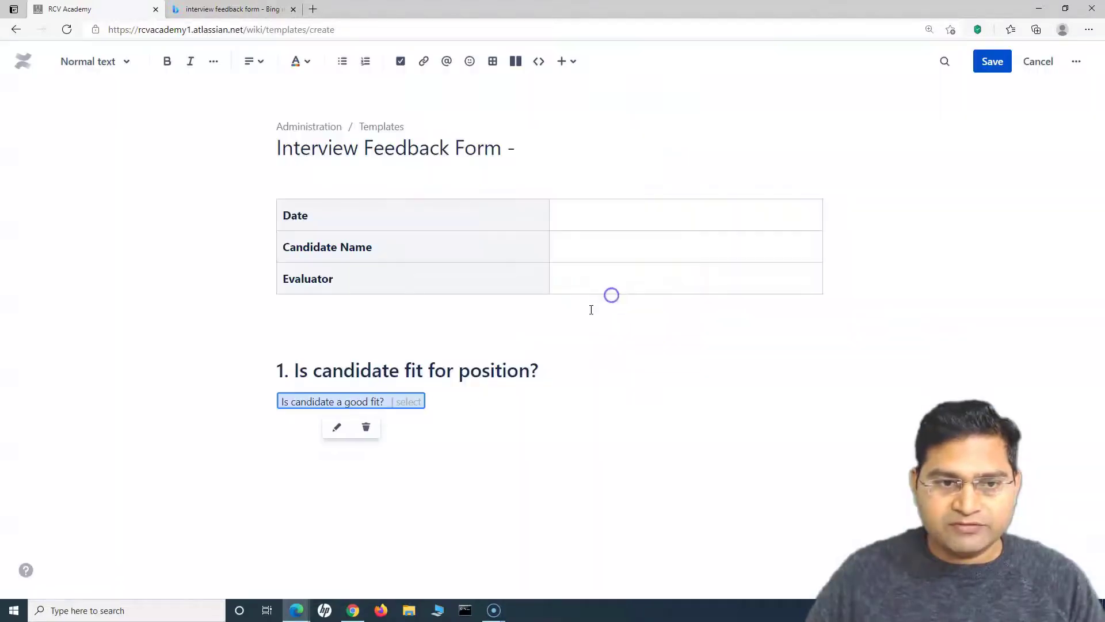
Add a second Heading 1, "2. Rate candidate skills", below the variable, following the sample form's second question.
left_click(230, 8)
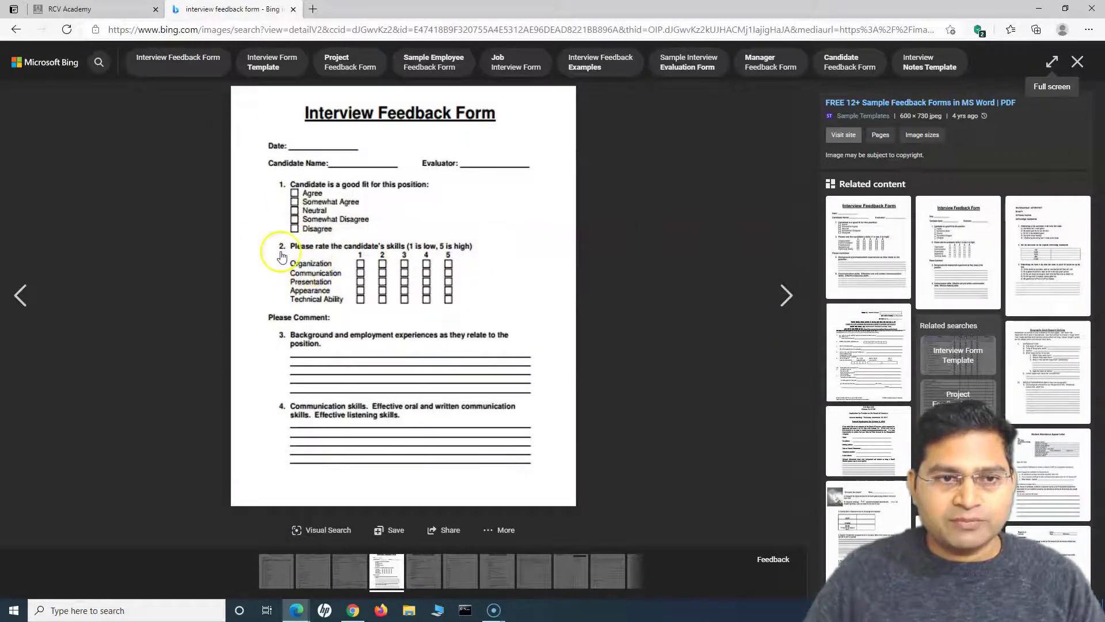
left_click(95, 9)
left_click(462, 405)
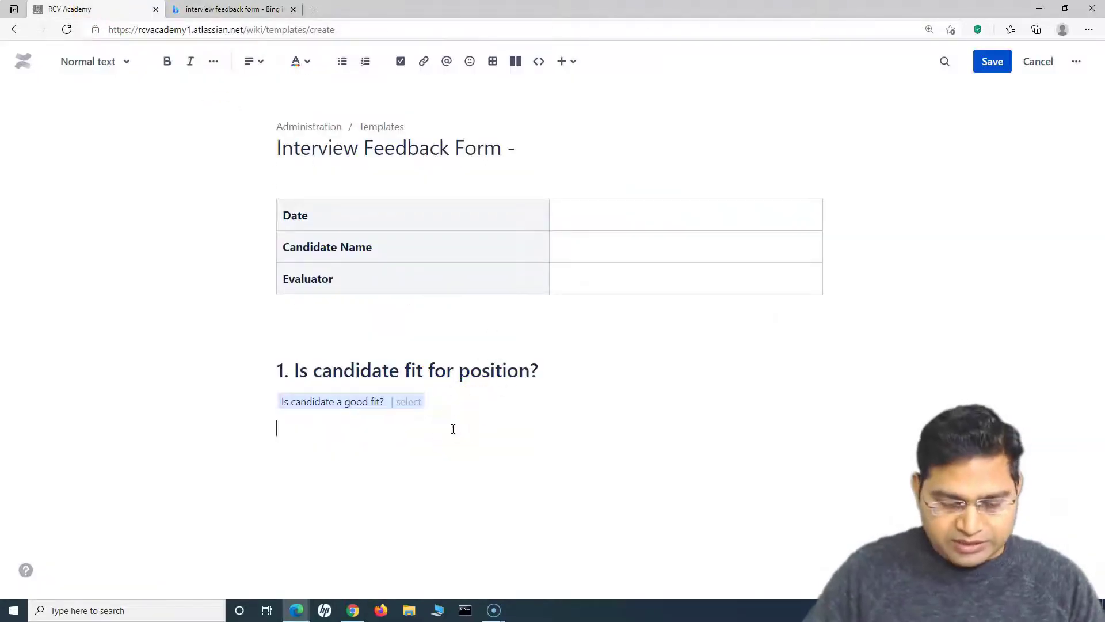
left_click(119, 61)
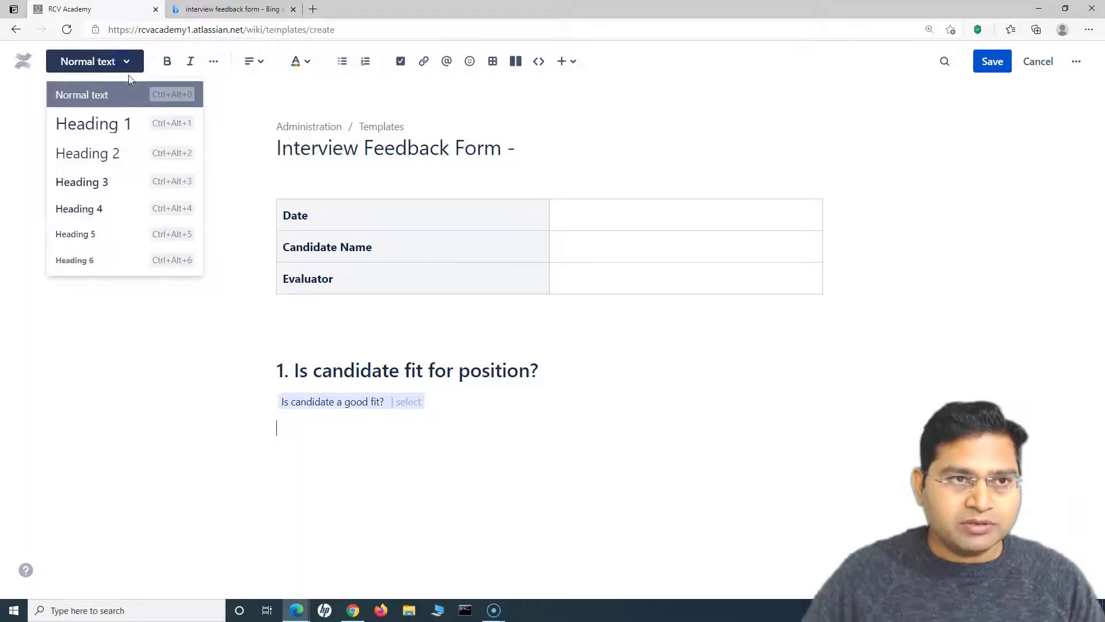
left_click(95, 120)
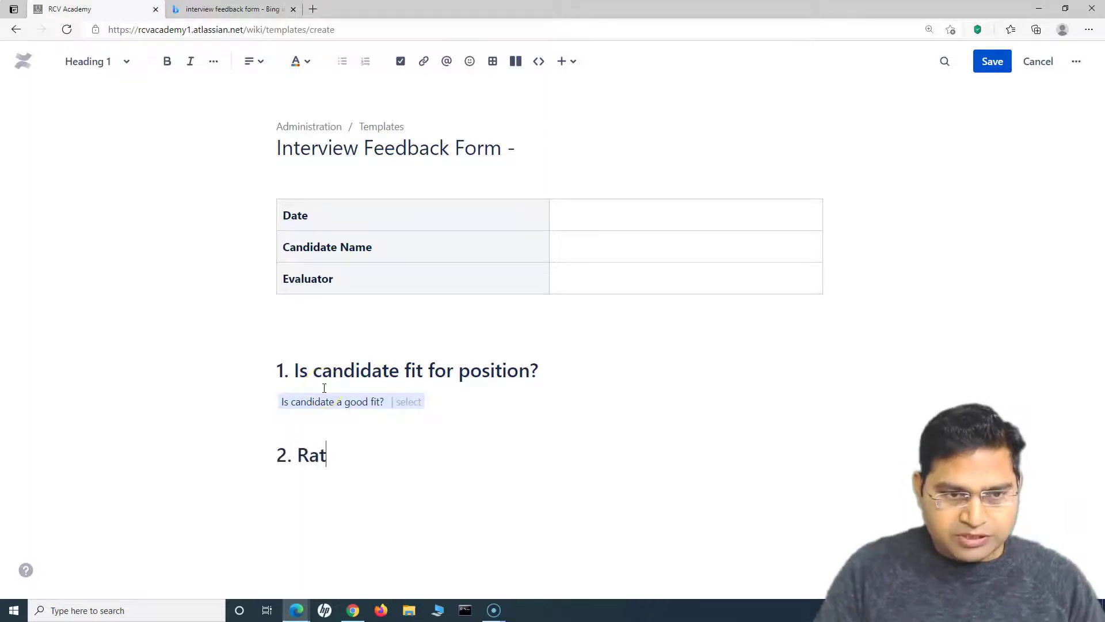
type("Rate cadidate skilss")
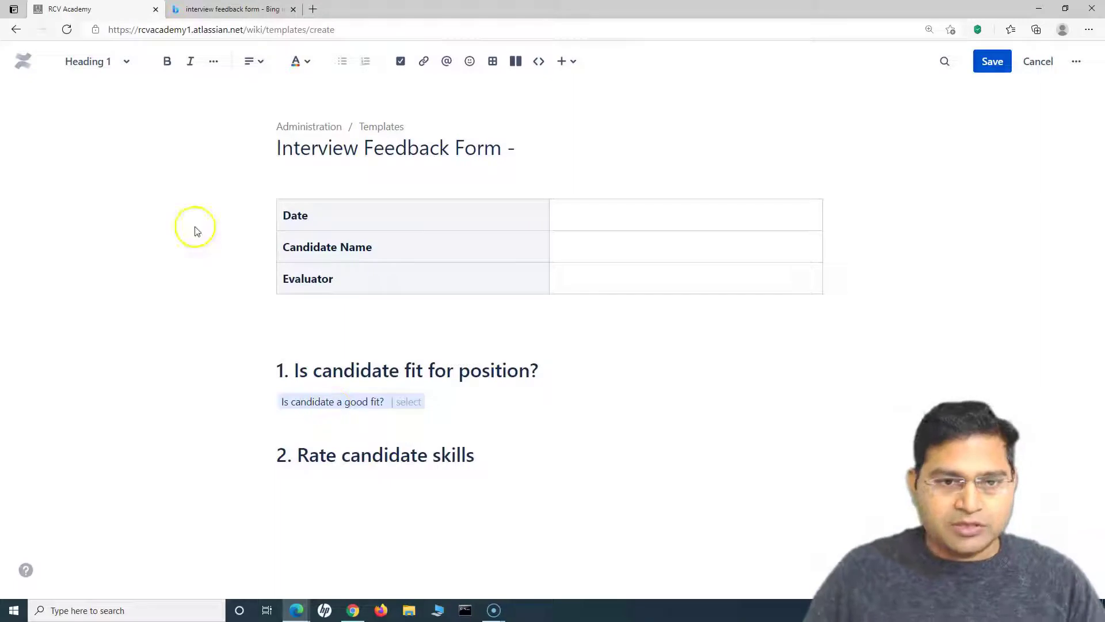
Complete the second heading with the sample form's rating scale, "(1 is low, 5 is high)", and start a new line below it.
left_click(233, 9)
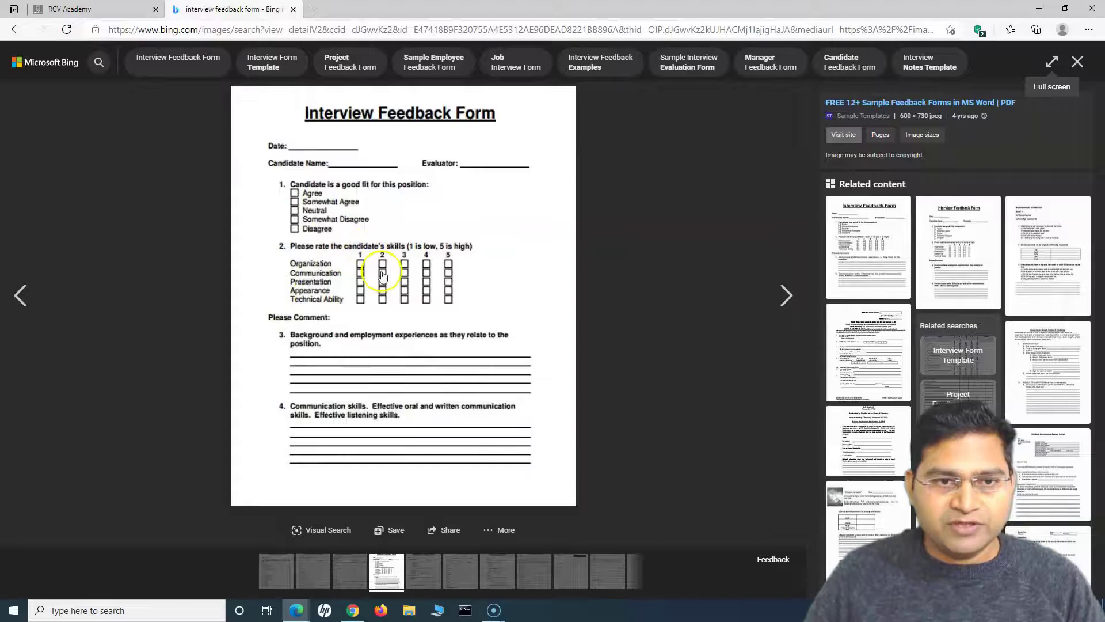
left_click(113, 11)
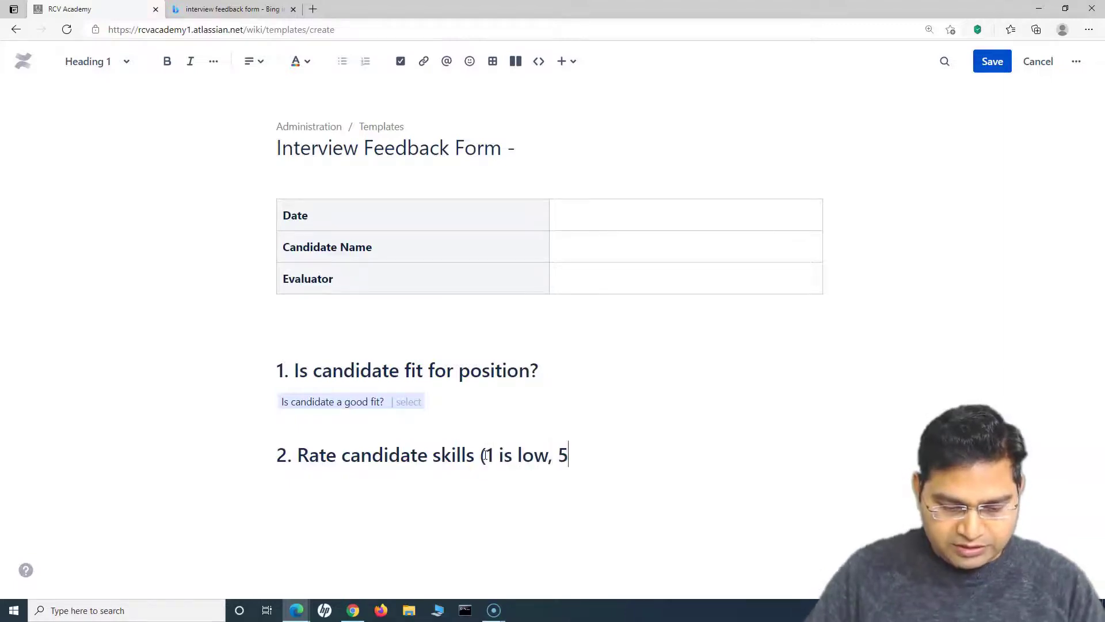
type("high)")
key("Return")
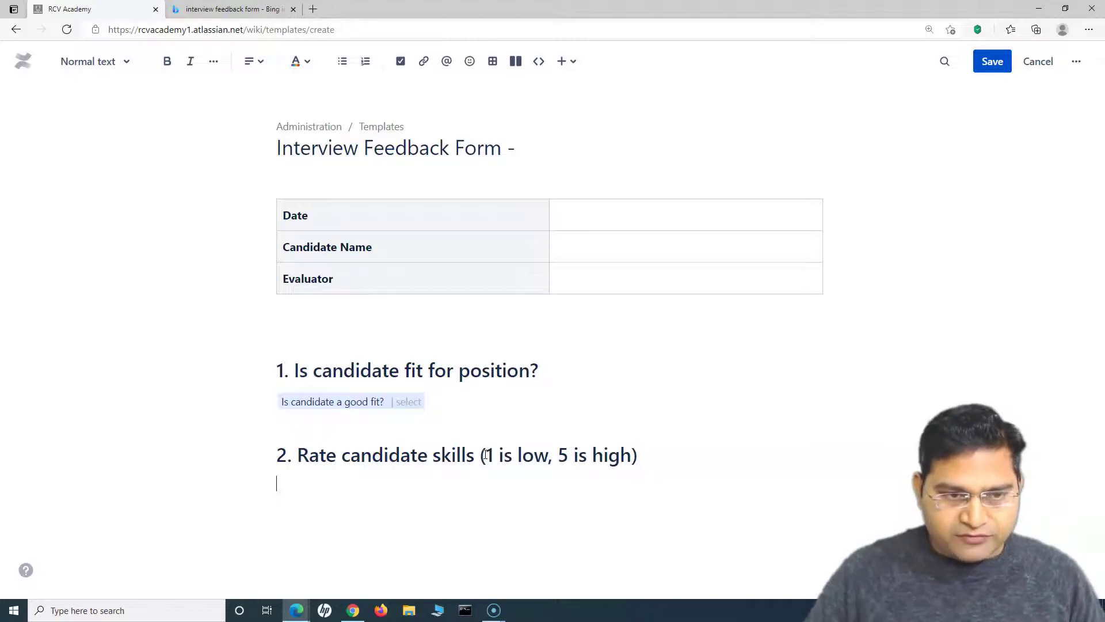
Start a numbered list under the second heading with the item "Technical Skills" and insert a new variable after its text.
left_click(366, 71)
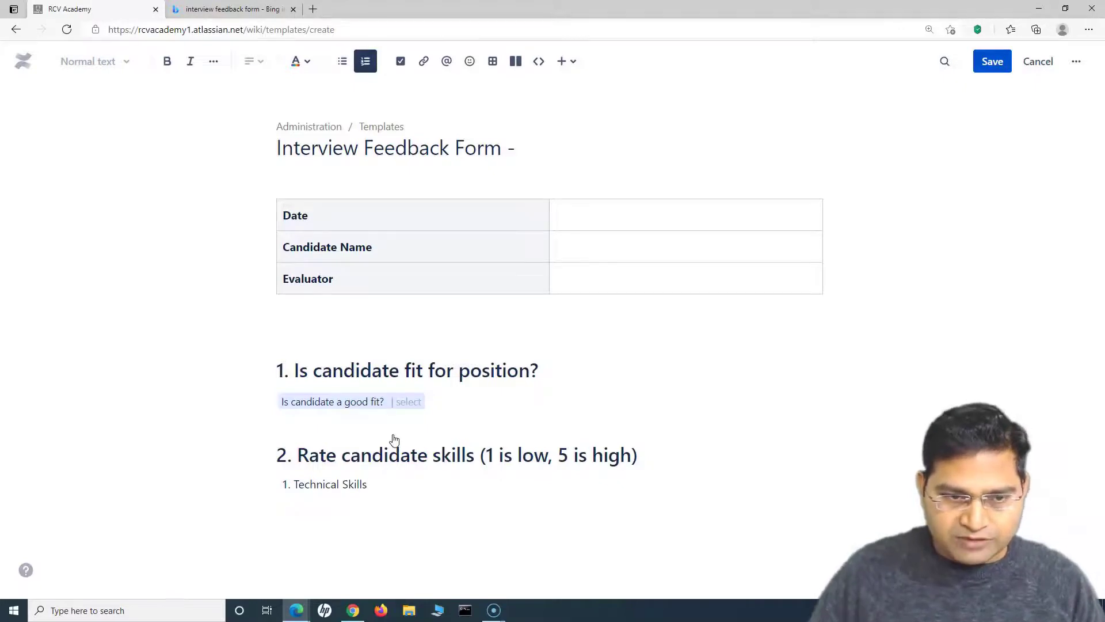
type("Technical Skills /v")
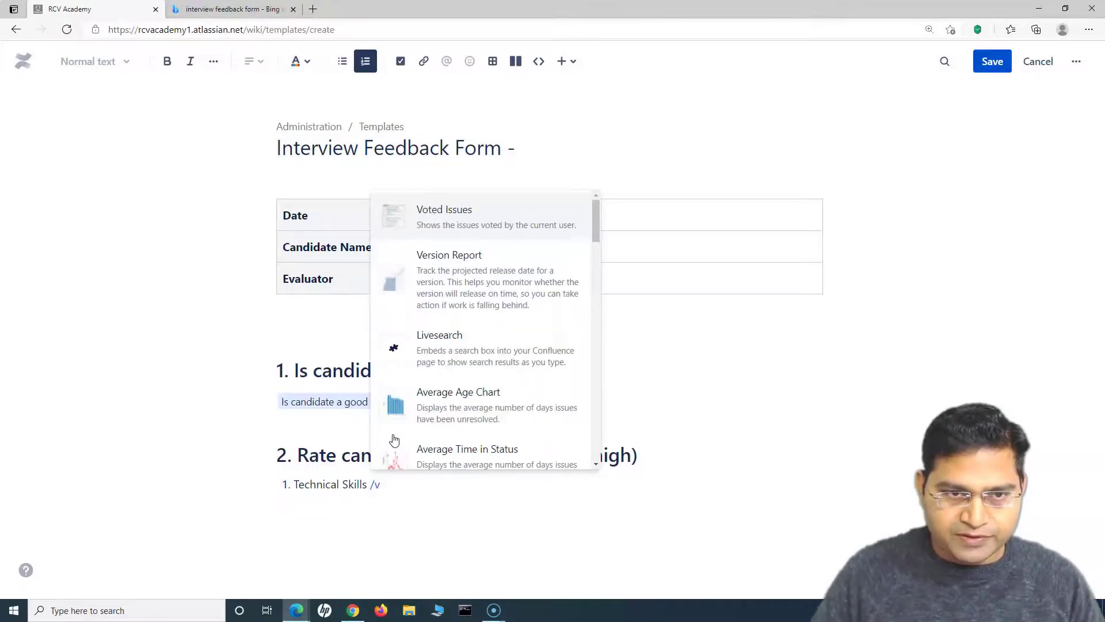
type("a")
left_click(405, 445)
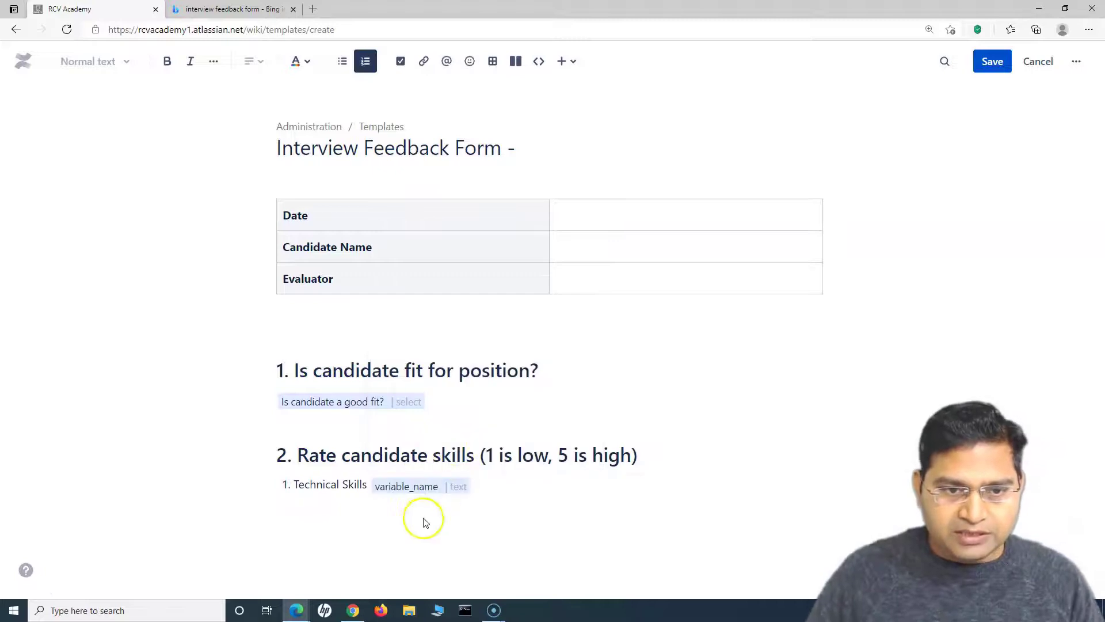
Name the Technical Skills variable "Tech Skills", make it a list with the options 1,2,3,4,5, and save it.
left_click(423, 487)
left_click(409, 513)
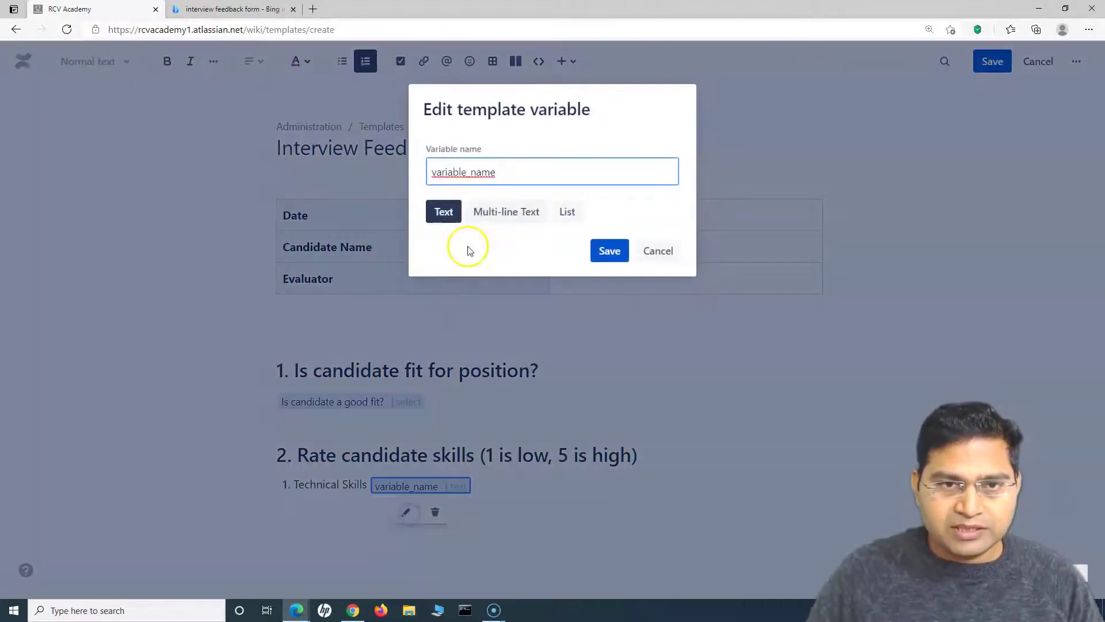
left_click_drag(493, 172, 402, 171)
type("Tech Skills")
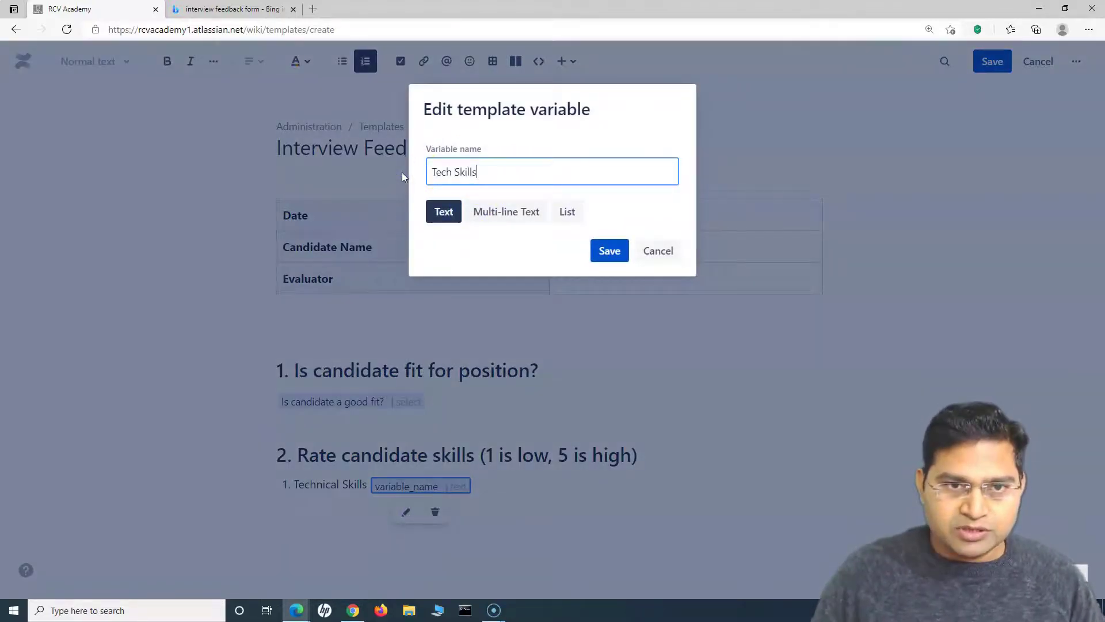
left_click(568, 212)
left_click(444, 258)
type("1,2,3,4,5")
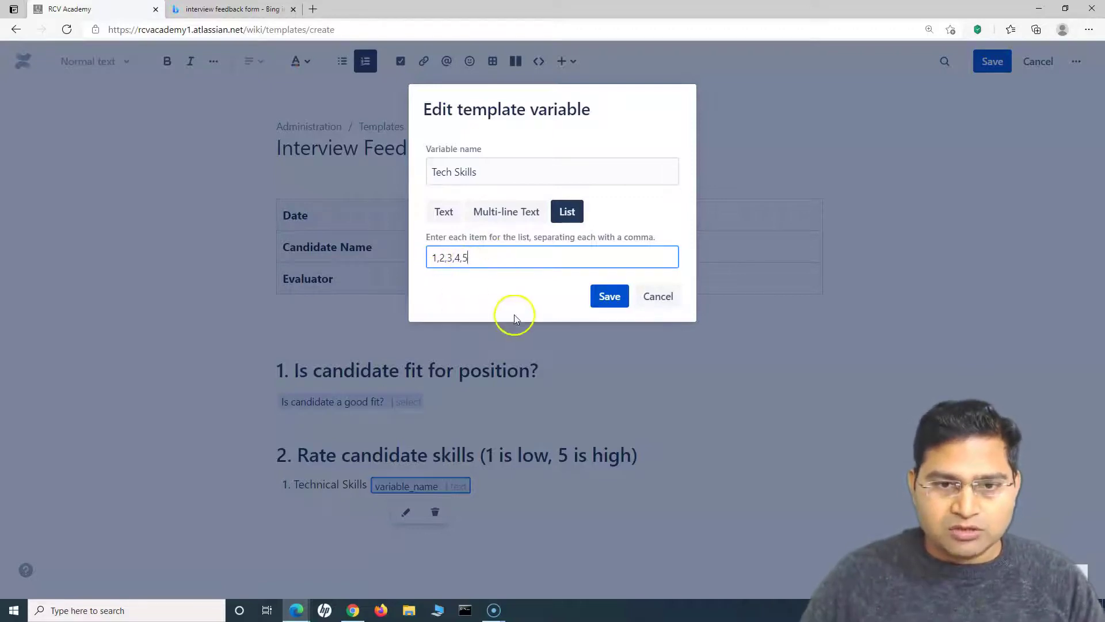
left_click(611, 297)
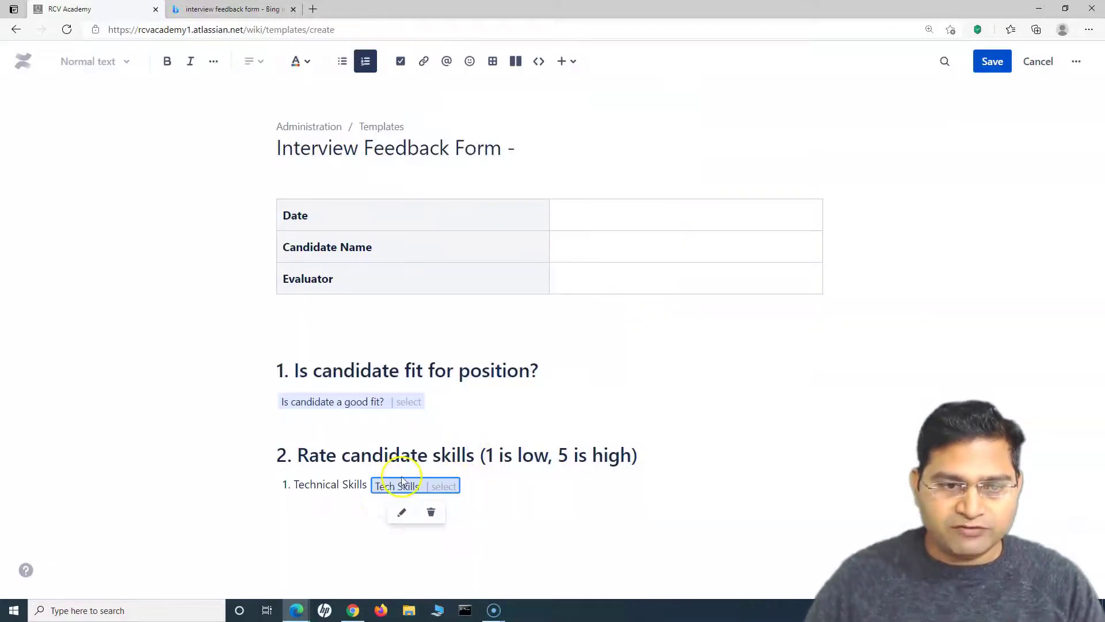
Add a second numbered item, "Communication Skills", below Technical Skills and insert a new variable after its text.
left_click(471, 486)
key("Return")
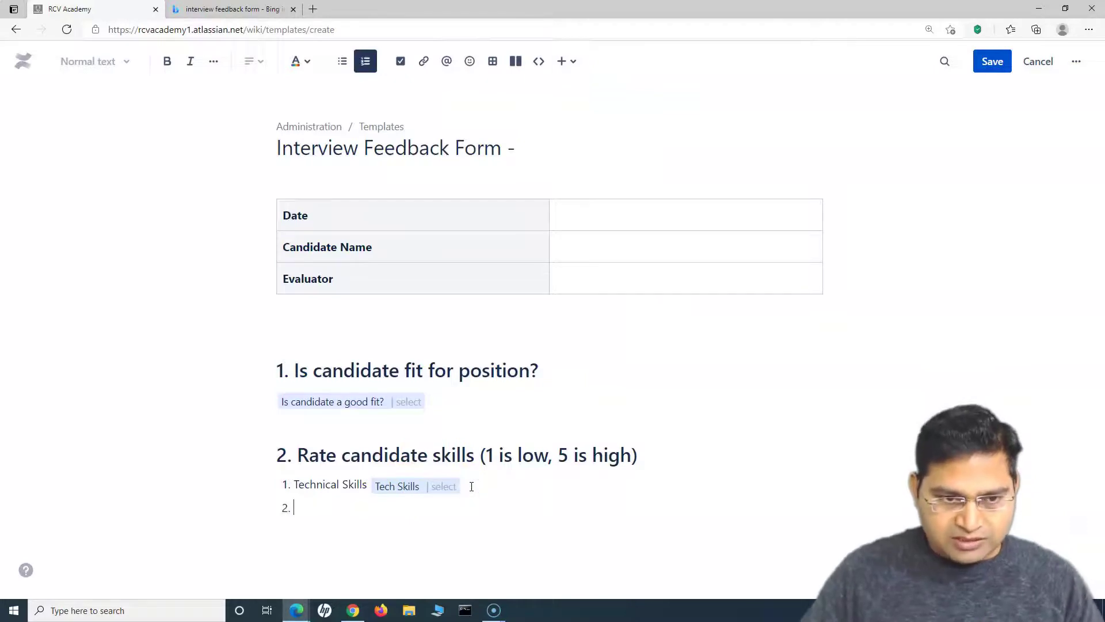
type("Comm")
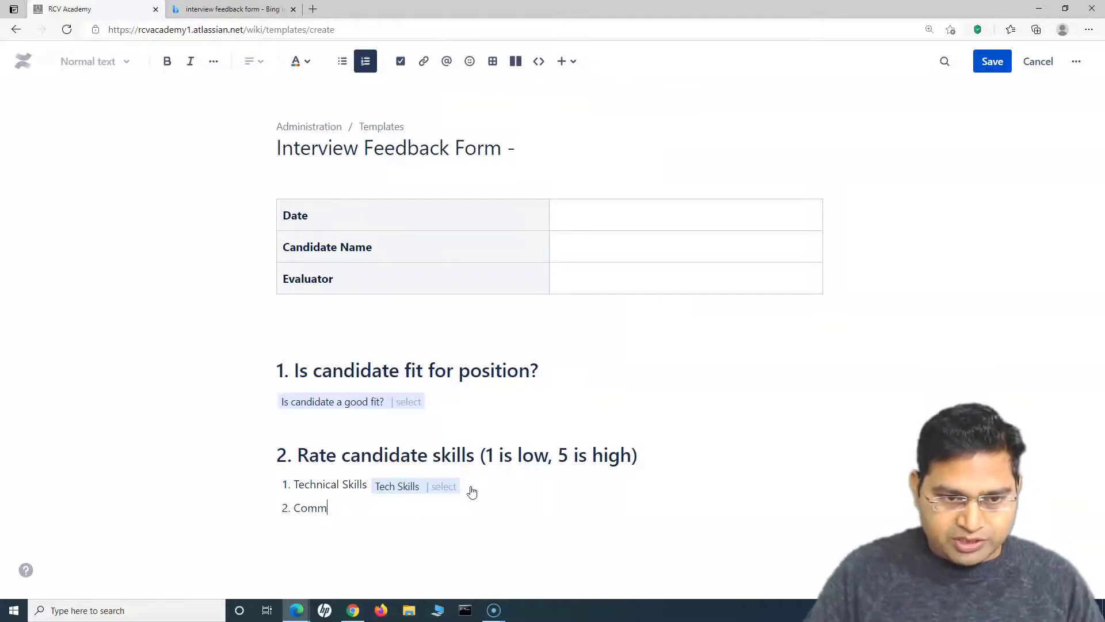
type("nuunication Skills /va")
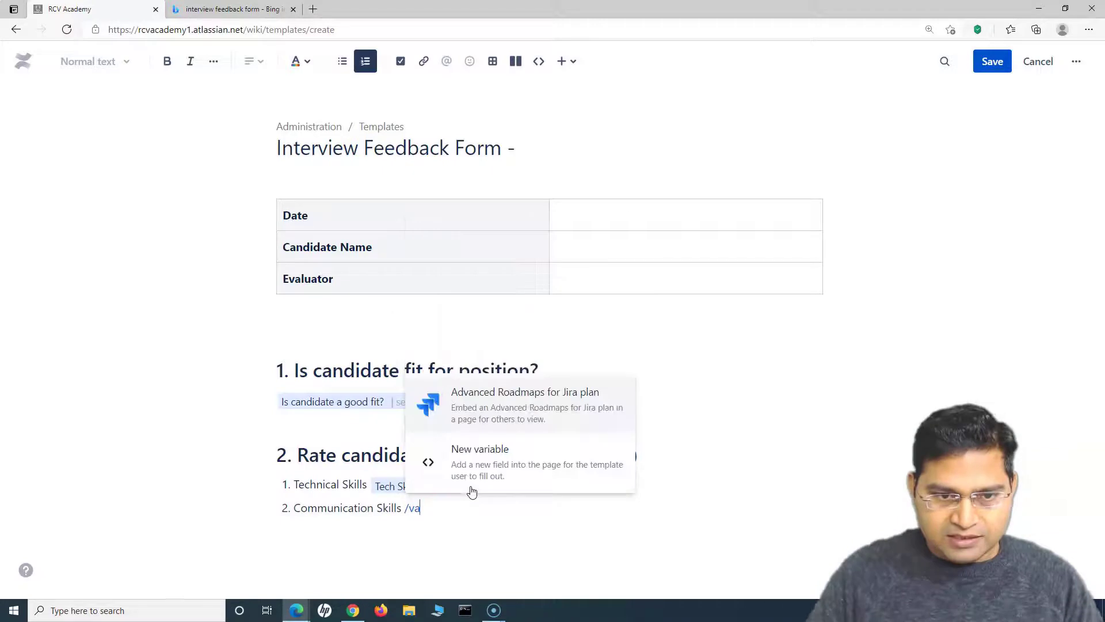
left_click(503, 462)
Name the Communication Skills variable "CommunicationSkills", make it a list with the options 1,2,3,4,5, and save it.
left_click(455, 509)
left_click(441, 536)
left_click_drag(496, 172, 435, 166)
type("Commuication")
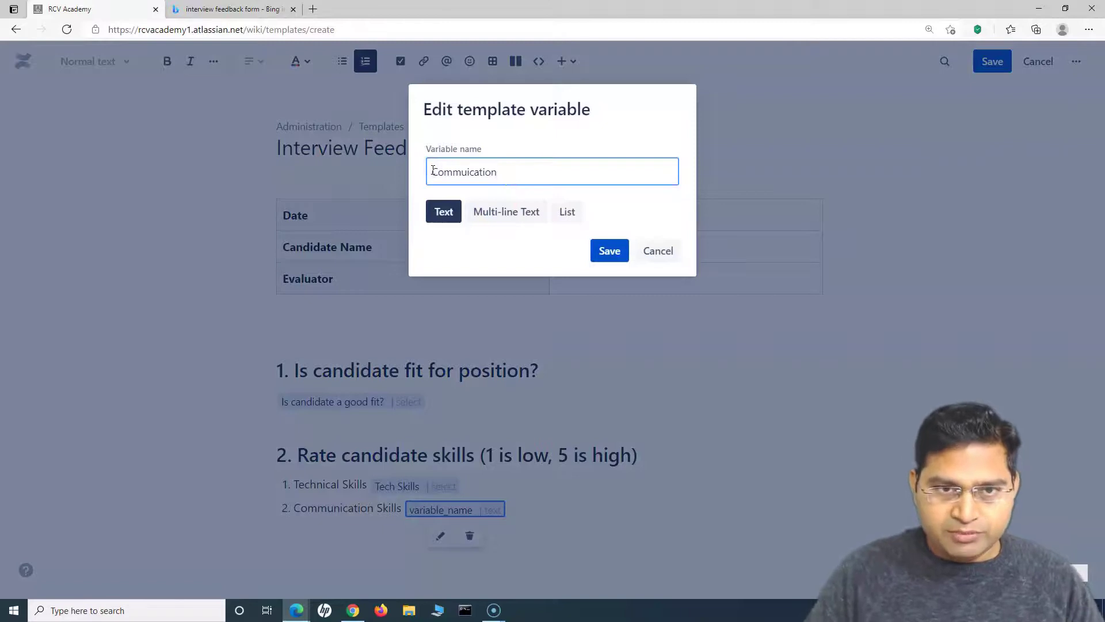
double_click(433, 171)
type("CommunicationSkills")
left_click(567, 211)
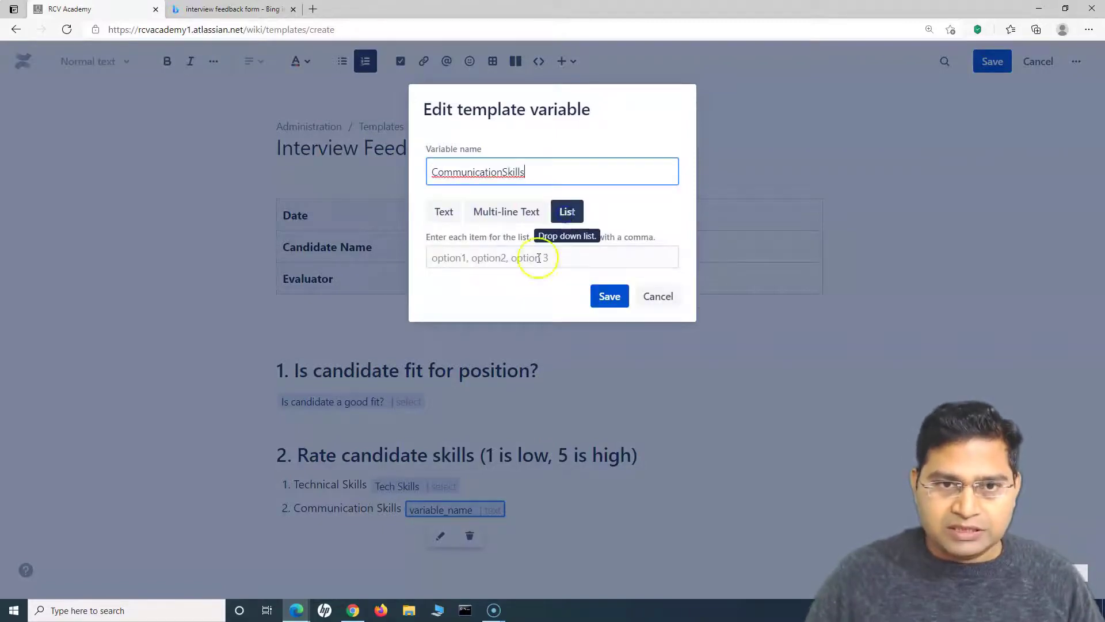
left_click(480, 258)
type("1,2,3,4,5")
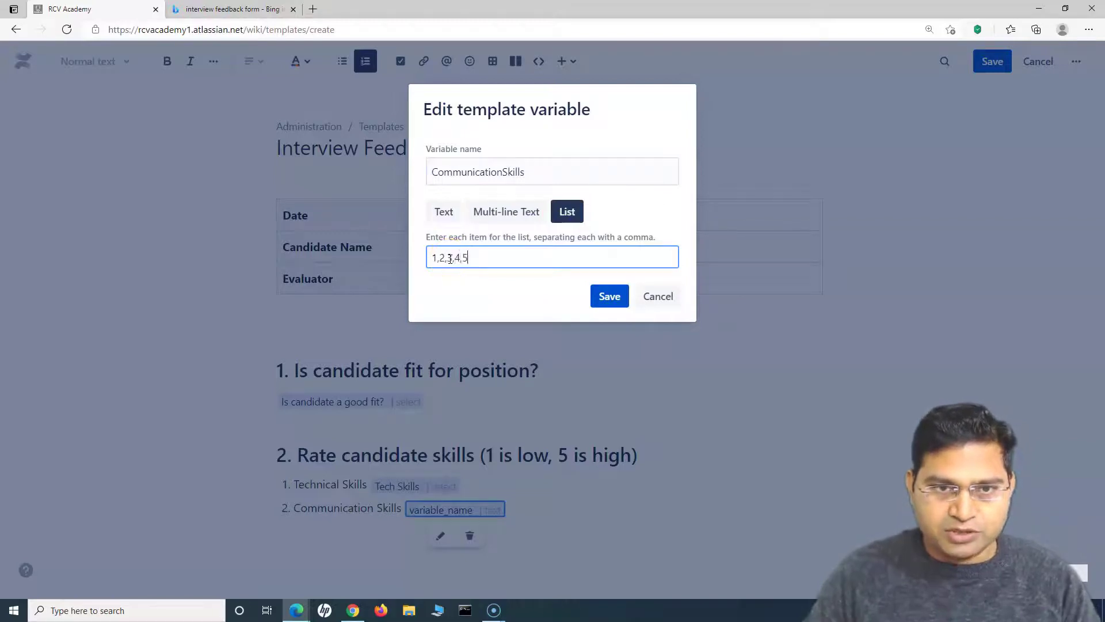
left_click(610, 297)
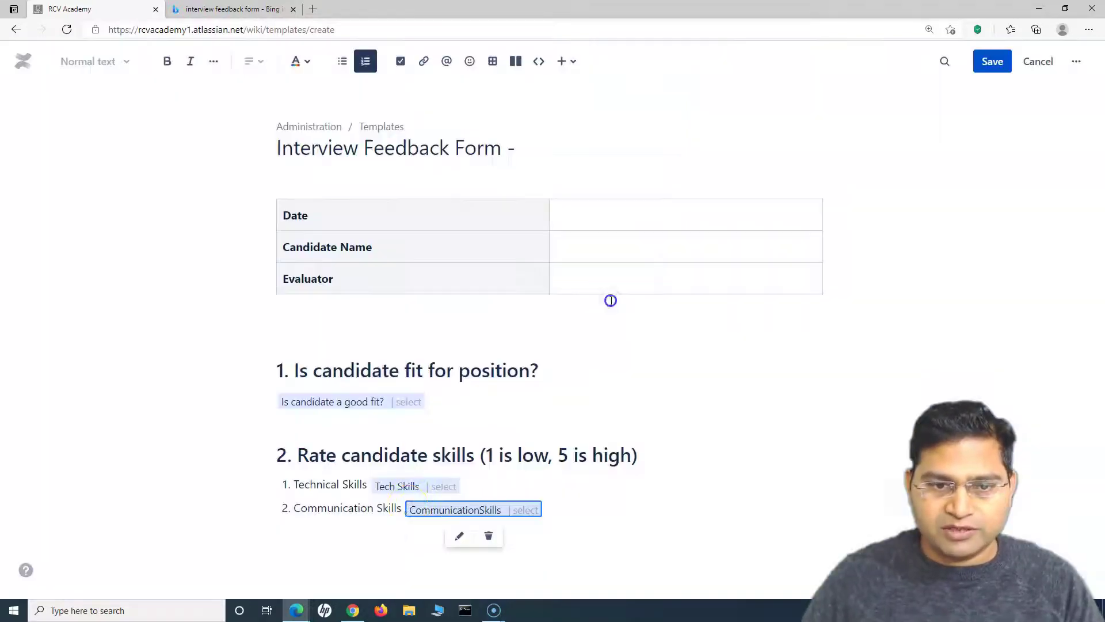
Add a third Heading 1, "3. Comments", below the numbered skills list, following the sample form's comment section.
left_click(436, 344)
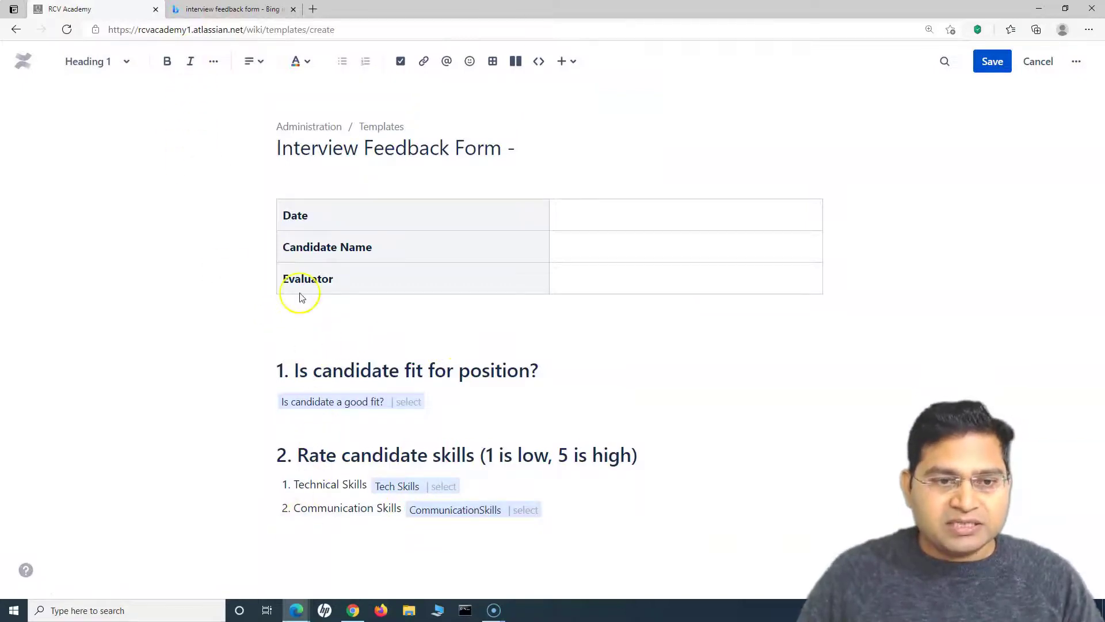
left_click(217, 9)
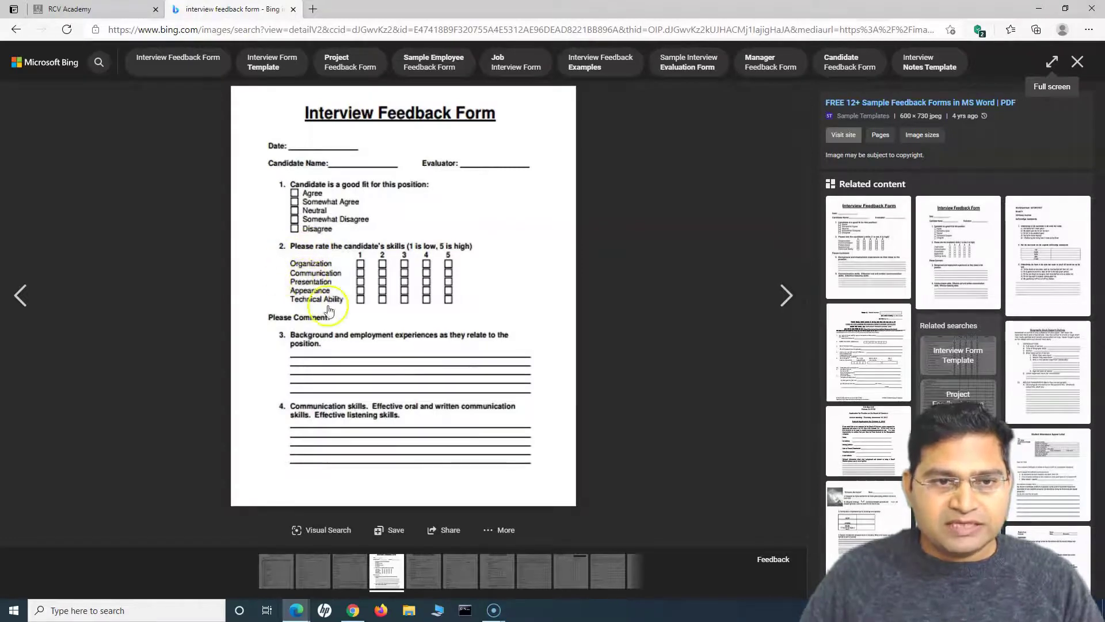
left_click(99, 7)
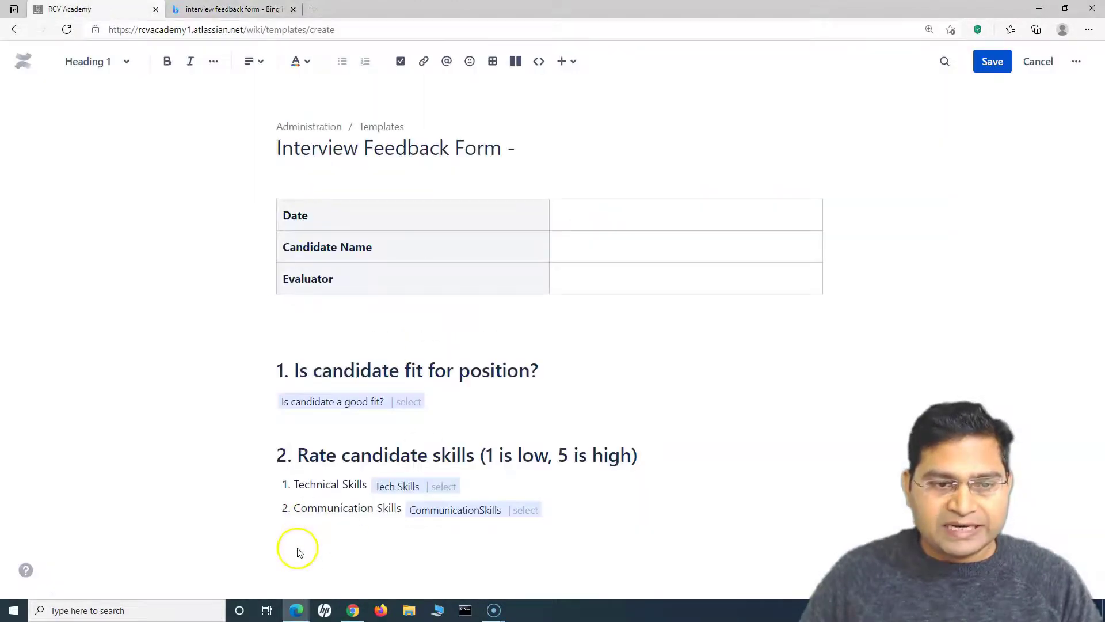
left_click(242, 9)
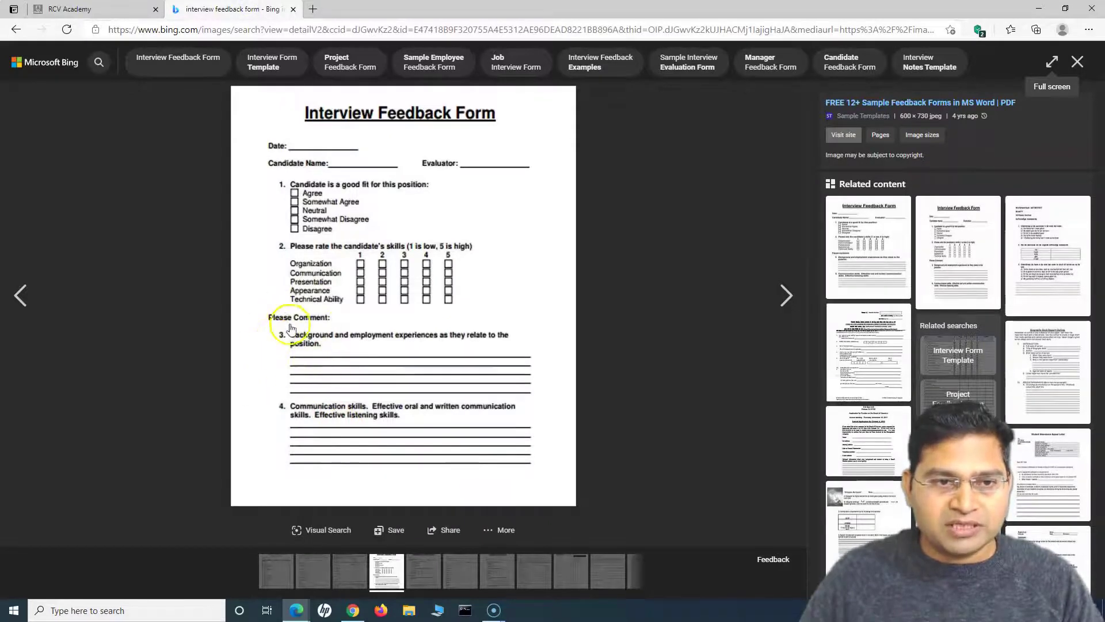
left_click(84, 12)
left_click(578, 508)
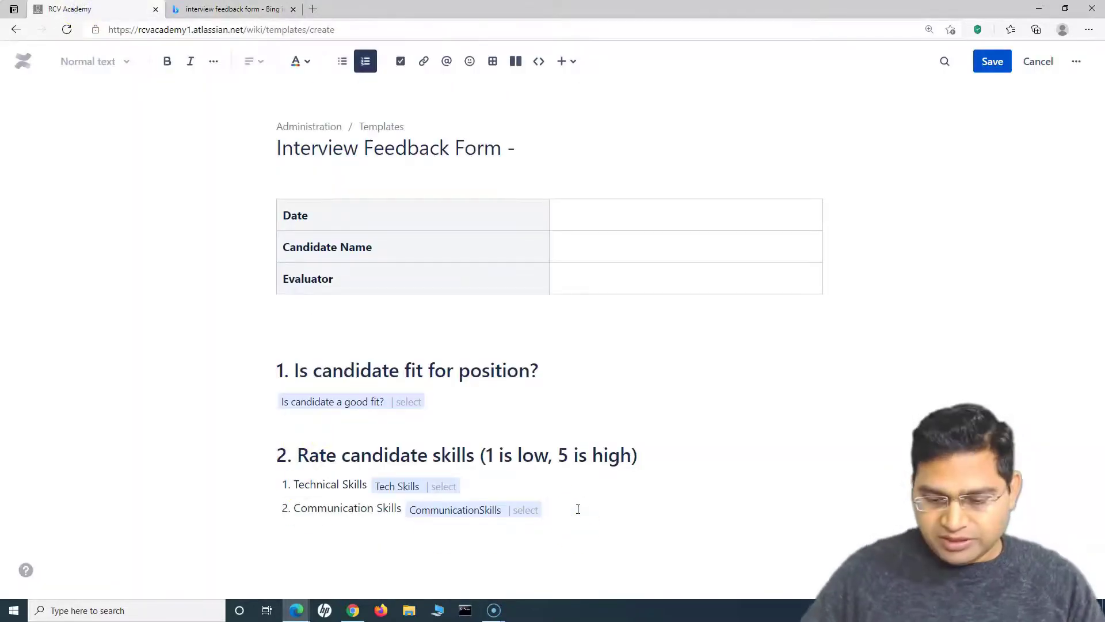
key("Return")
key("Return")
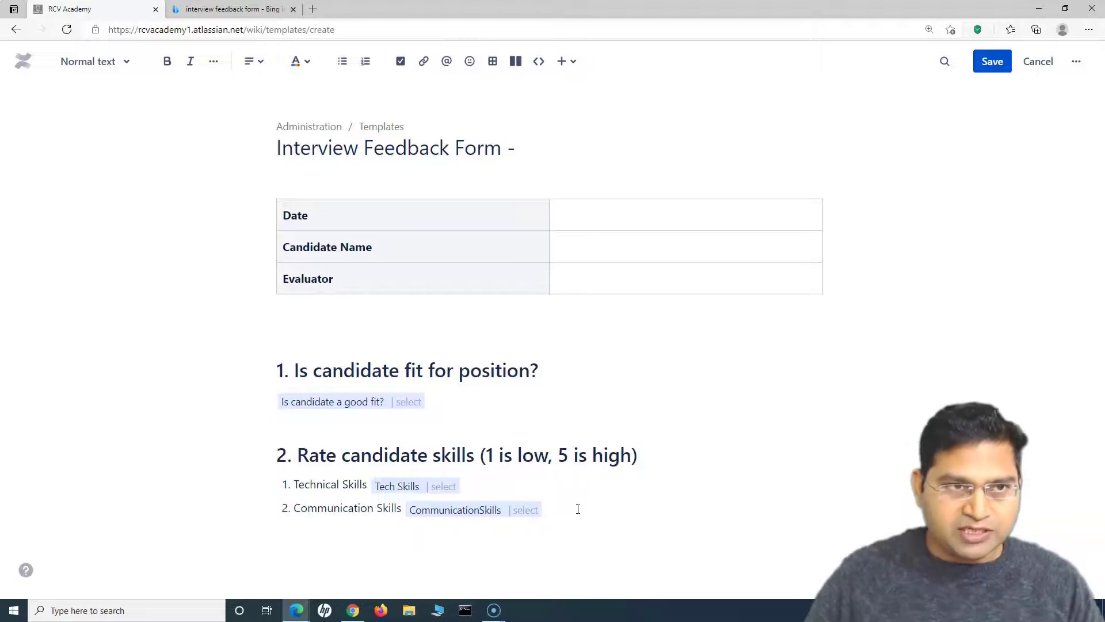
left_click(127, 62)
left_click(104, 121)
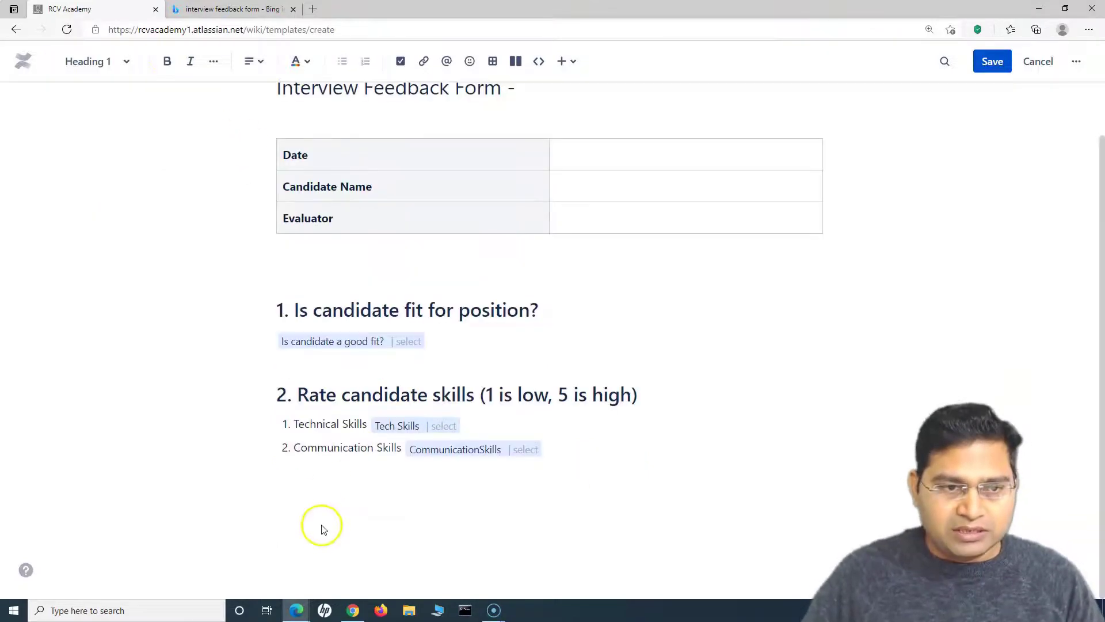
left_click(370, 512)
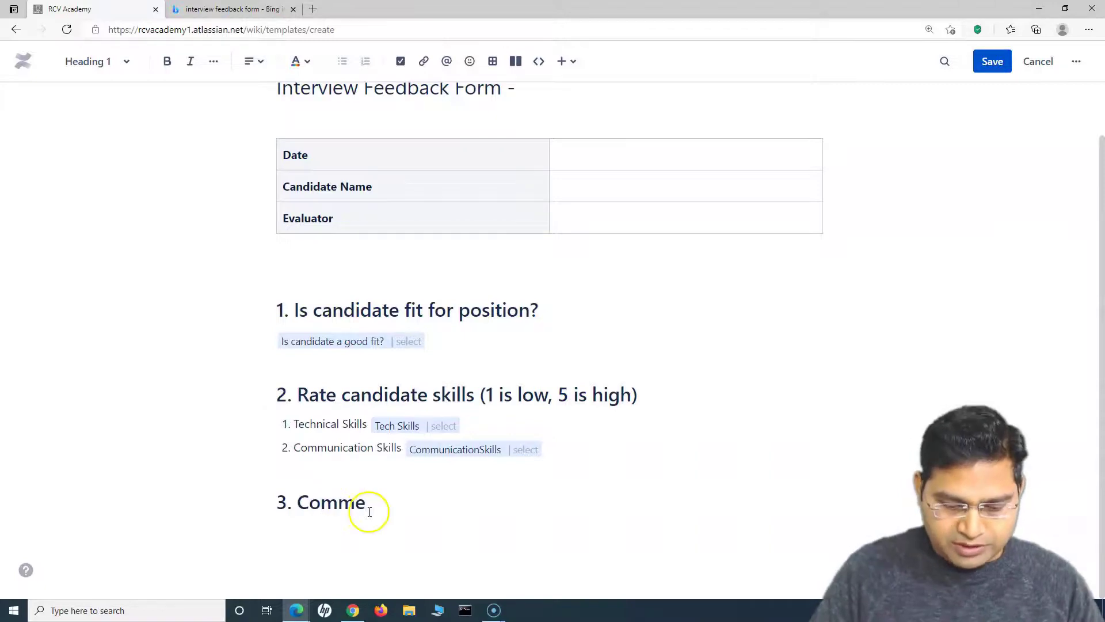
Compare the finished template with the sample interview feedback form and save the template.
scroll(444, 328, "up", 2)
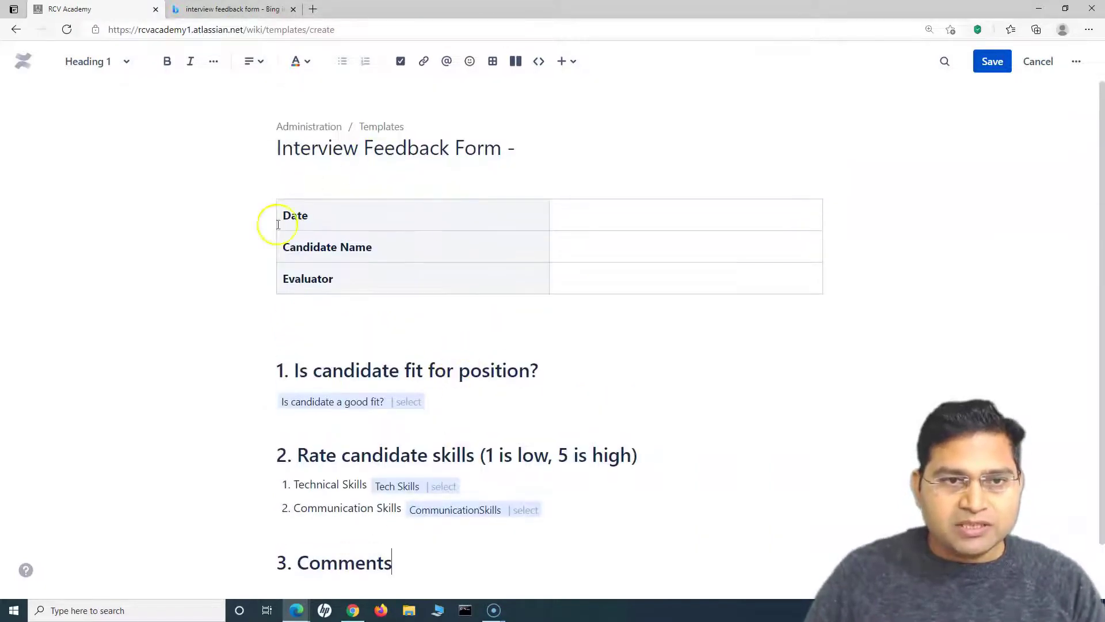
left_click(230, 9)
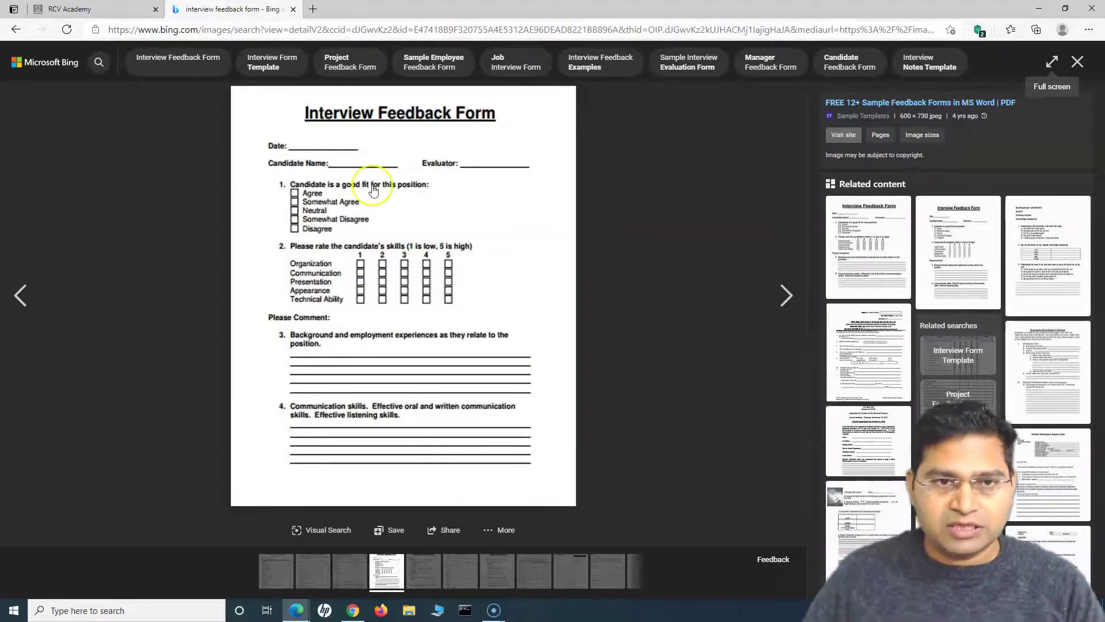
key("ctrl+Tab")
scroll(394, 524, "down", 1)
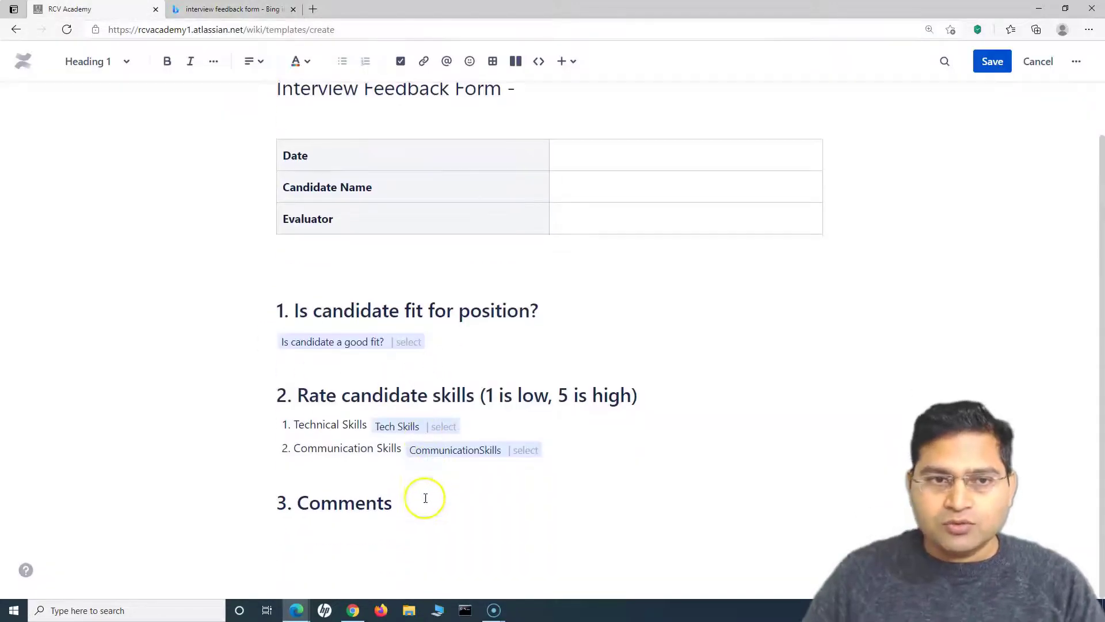
scroll(501, 357, "up", 1)
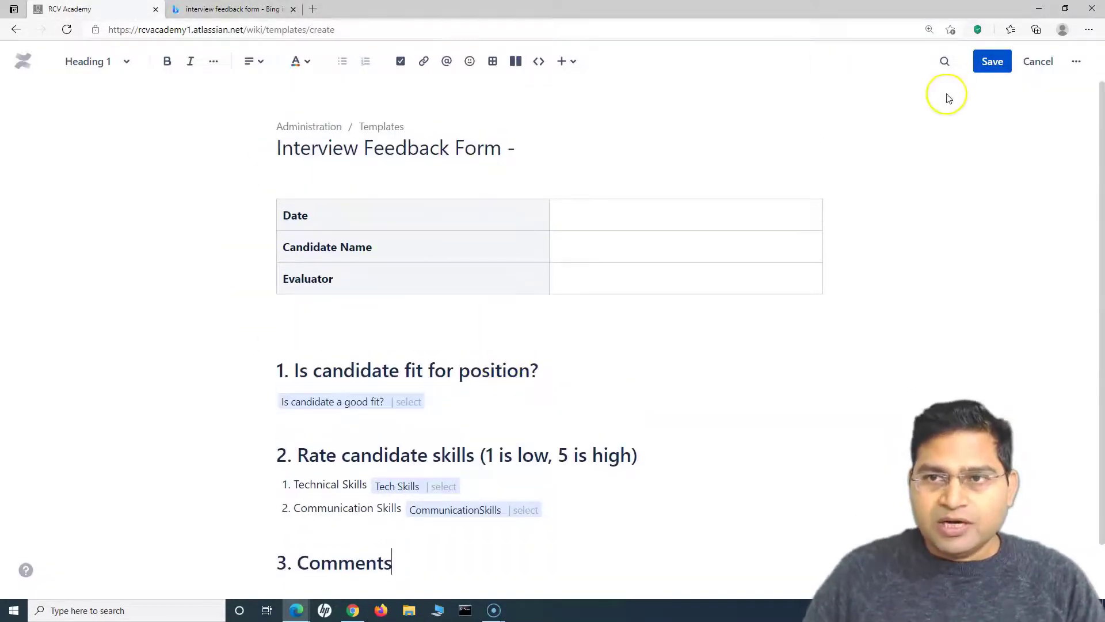
left_click(991, 64)
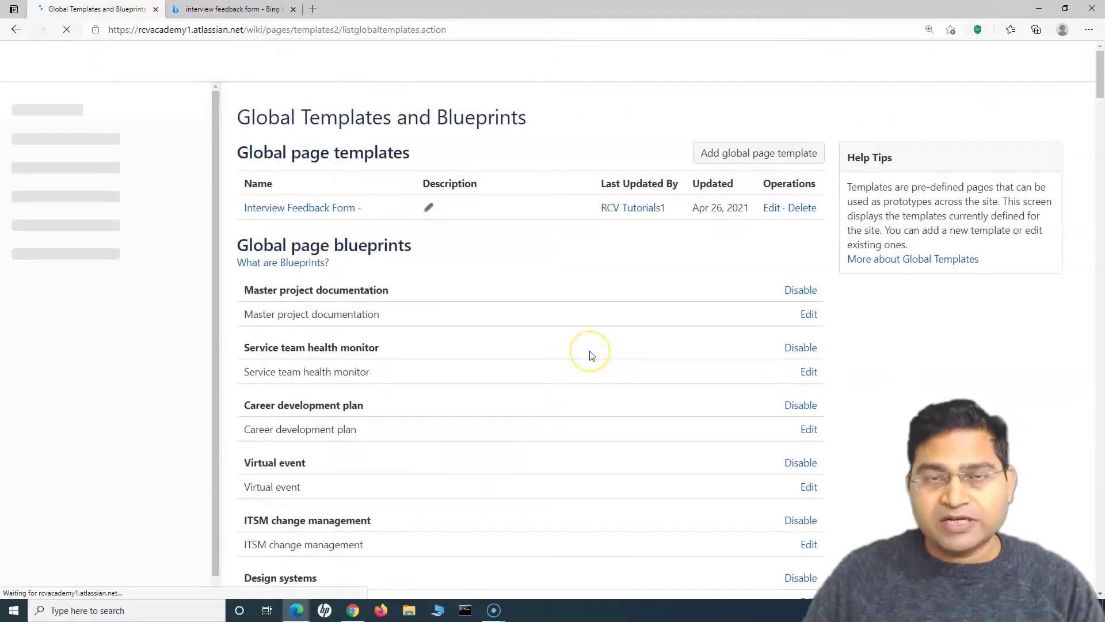
Give the Interview Feedback Form global template the description "Use this template for candidate interview" and save it.
left_click_drag(241, 117, 531, 119)
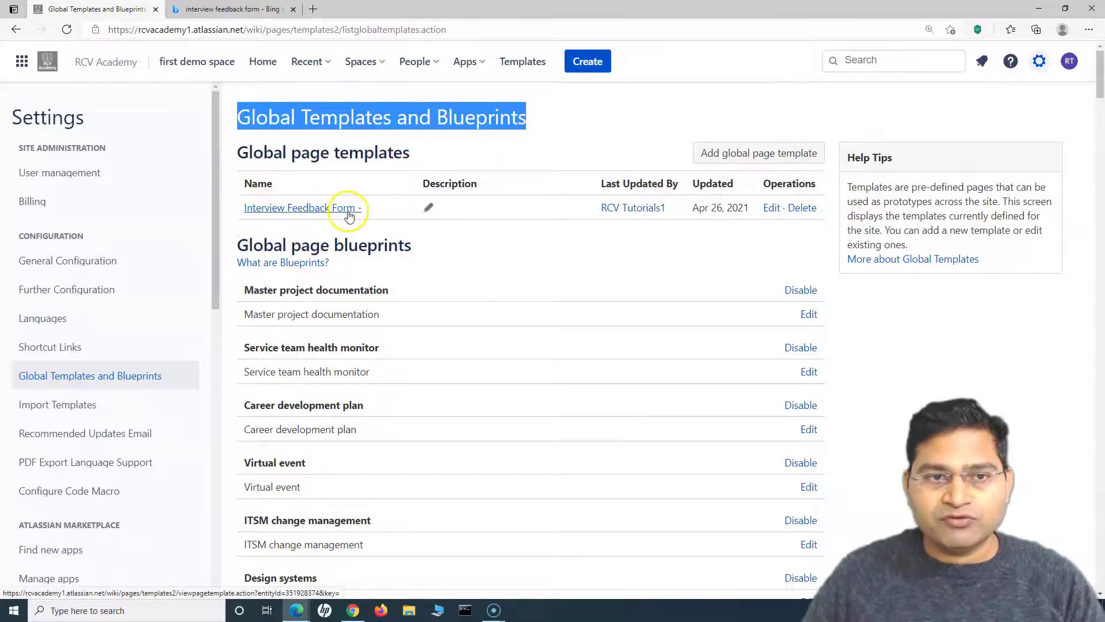
left_click(429, 208)
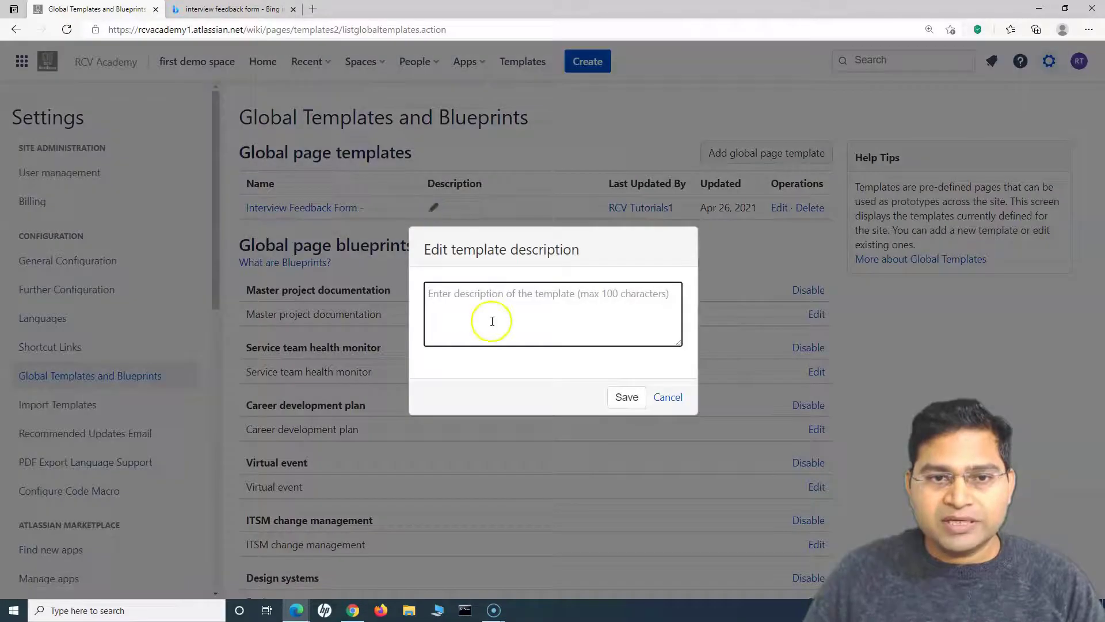
type("Use this template for candidate")
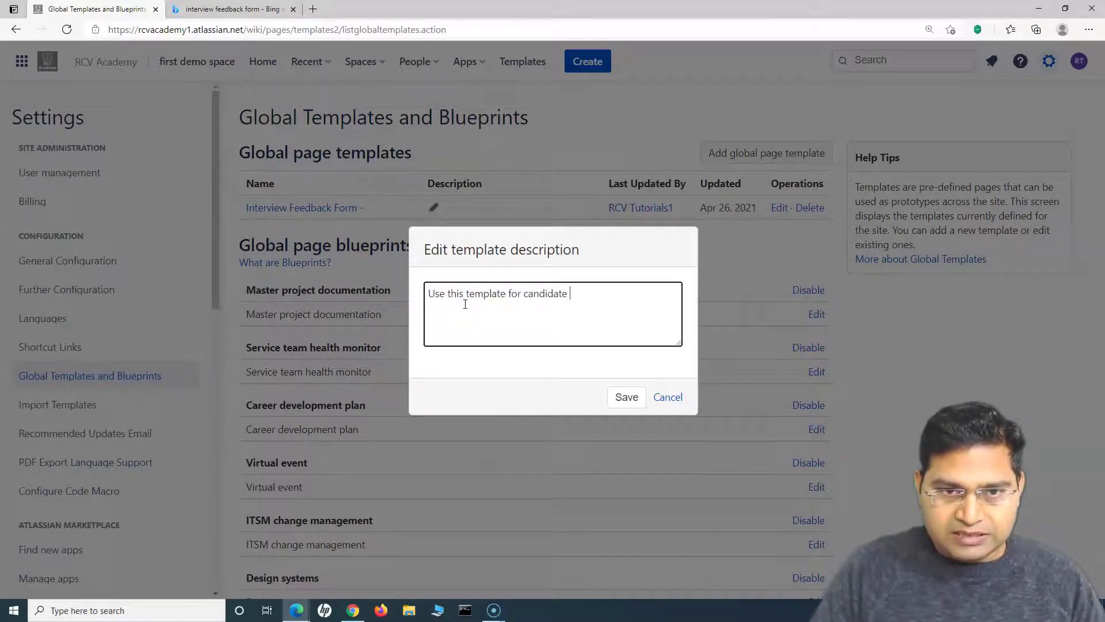
left_click(627, 398)
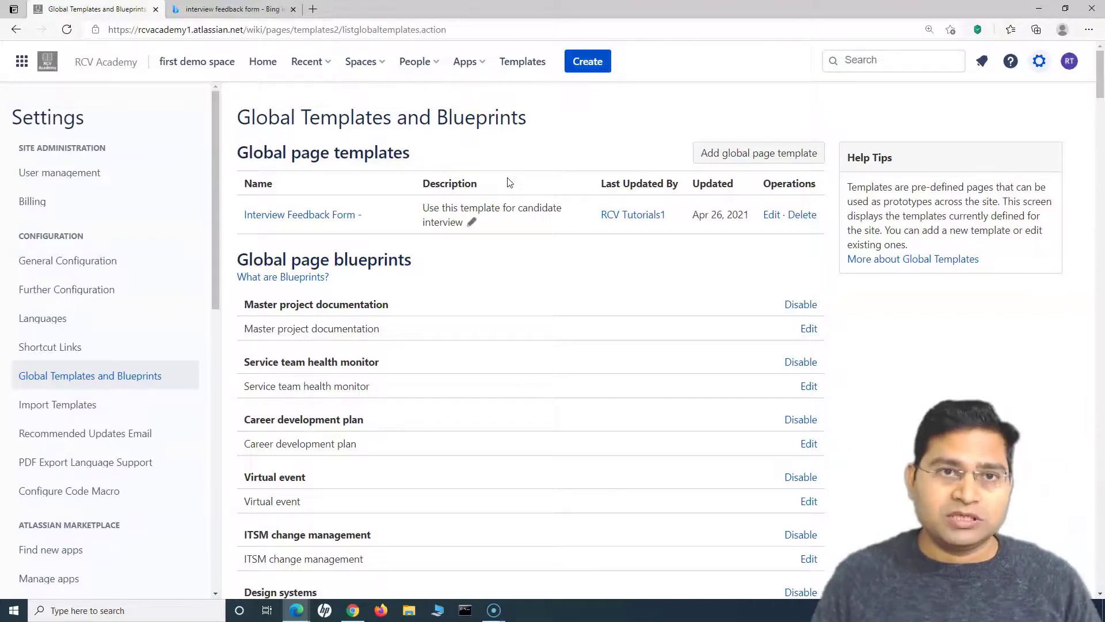
Go to the RCV Academy Knowledge Base space and open the template gallery from there.
left_click(363, 62)
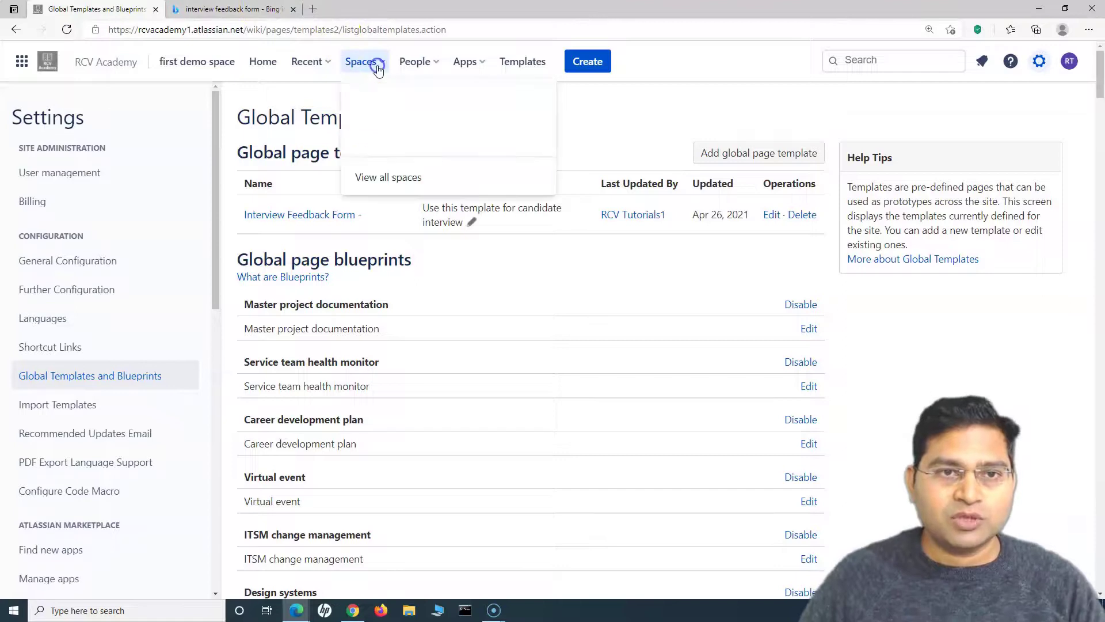
left_click(468, 178)
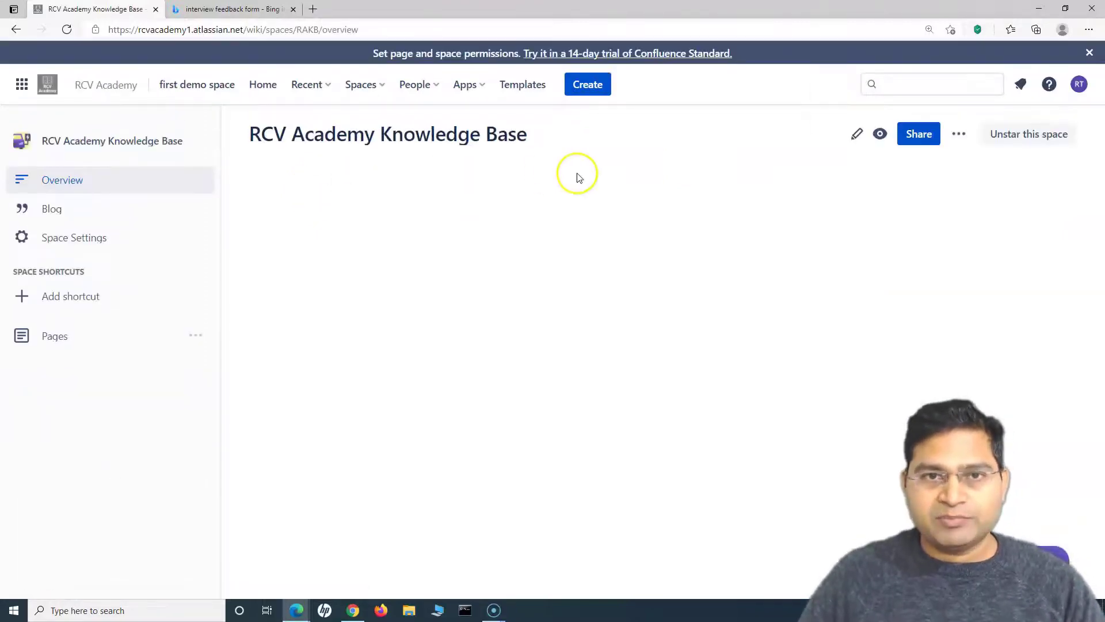
left_click(526, 88)
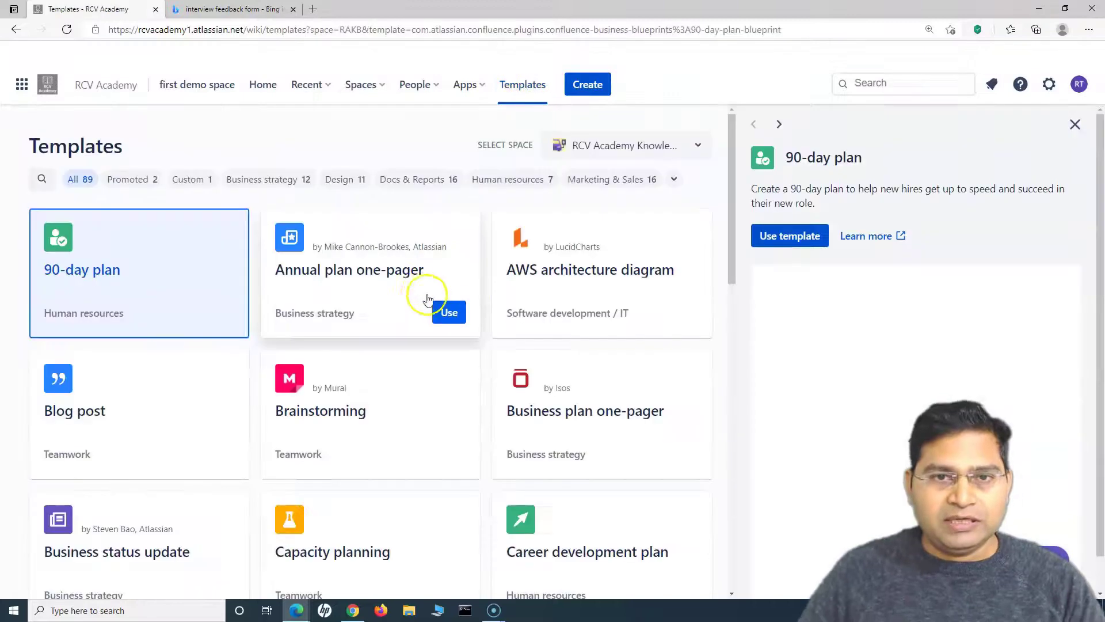
Search the templates for "interv", start a page from the custom Interview Feedback Form template, and read the note about its variables.
left_click(42, 179)
type("interv")
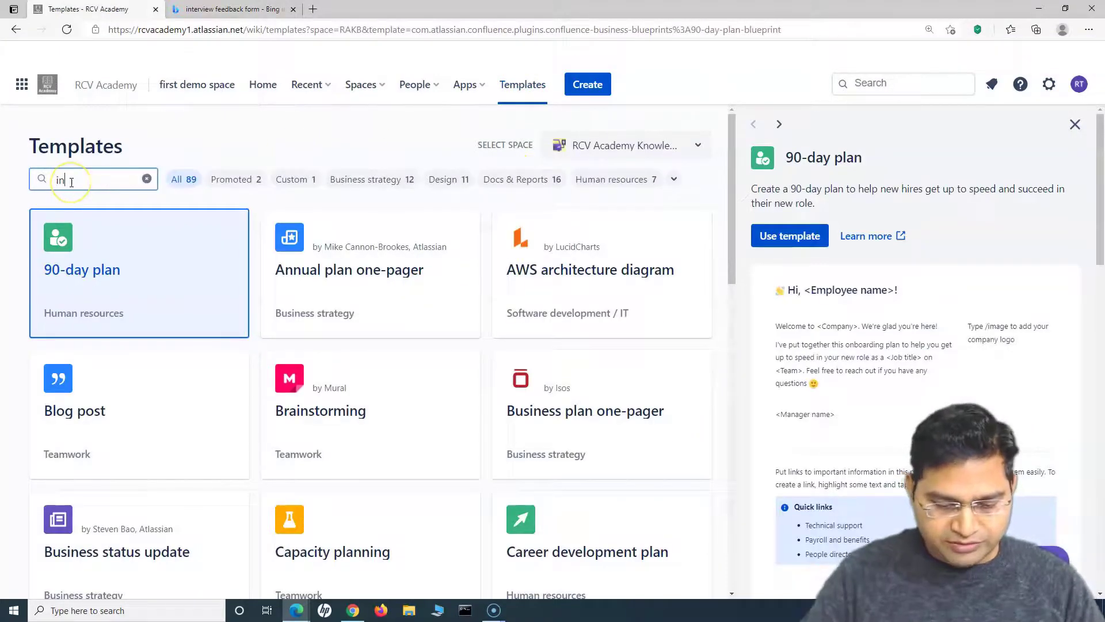
mouse_move(547, 215)
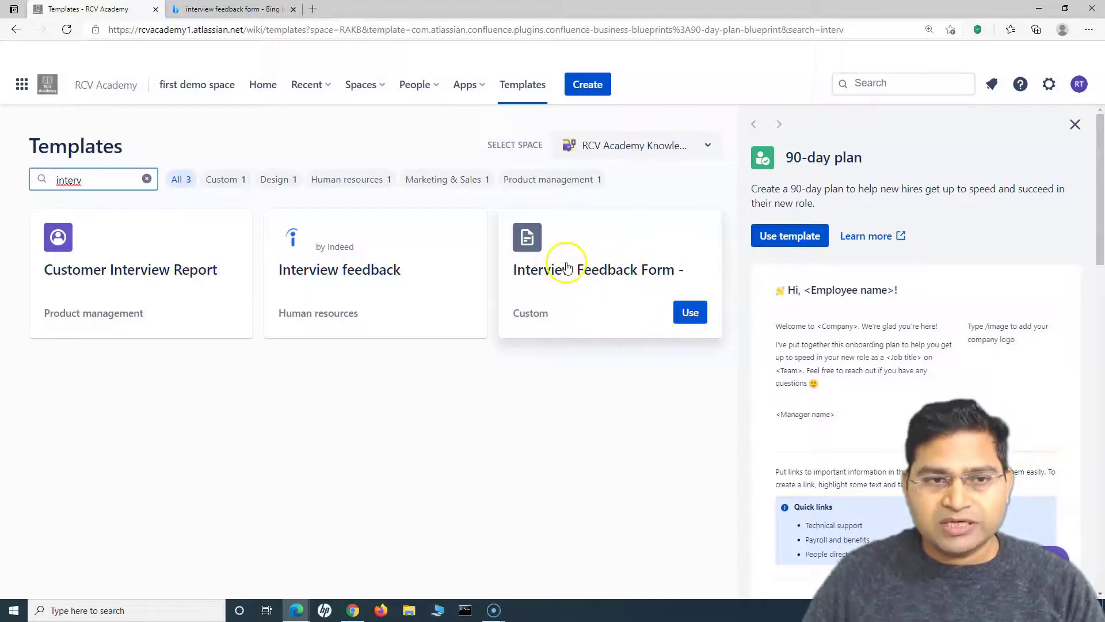
left_click(691, 312)
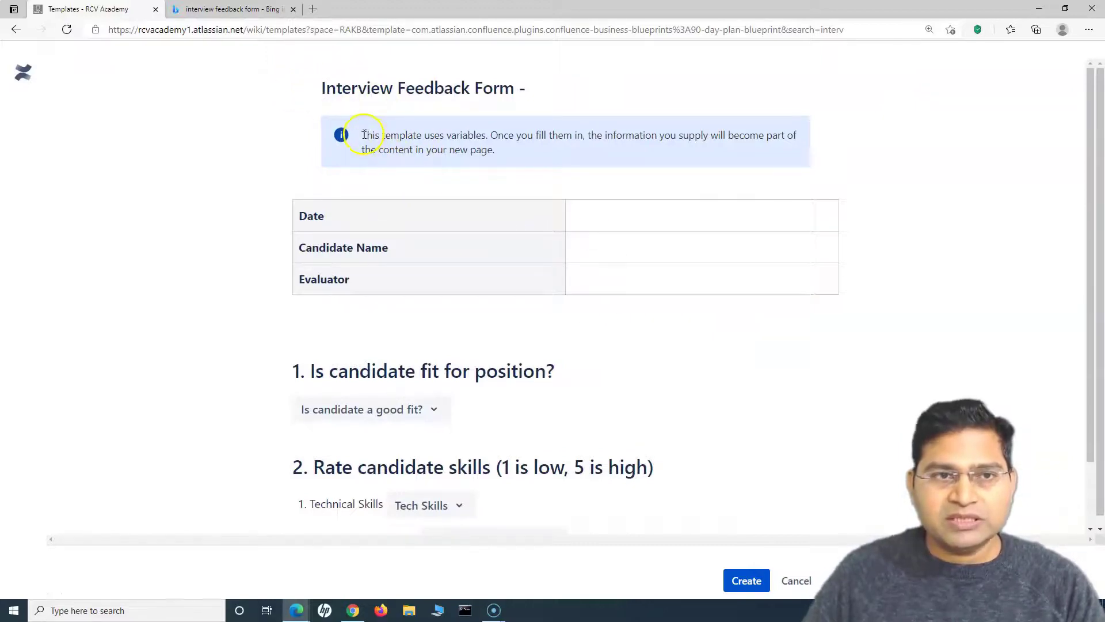
left_click_drag(364, 133, 526, 156)
left_click(531, 150)
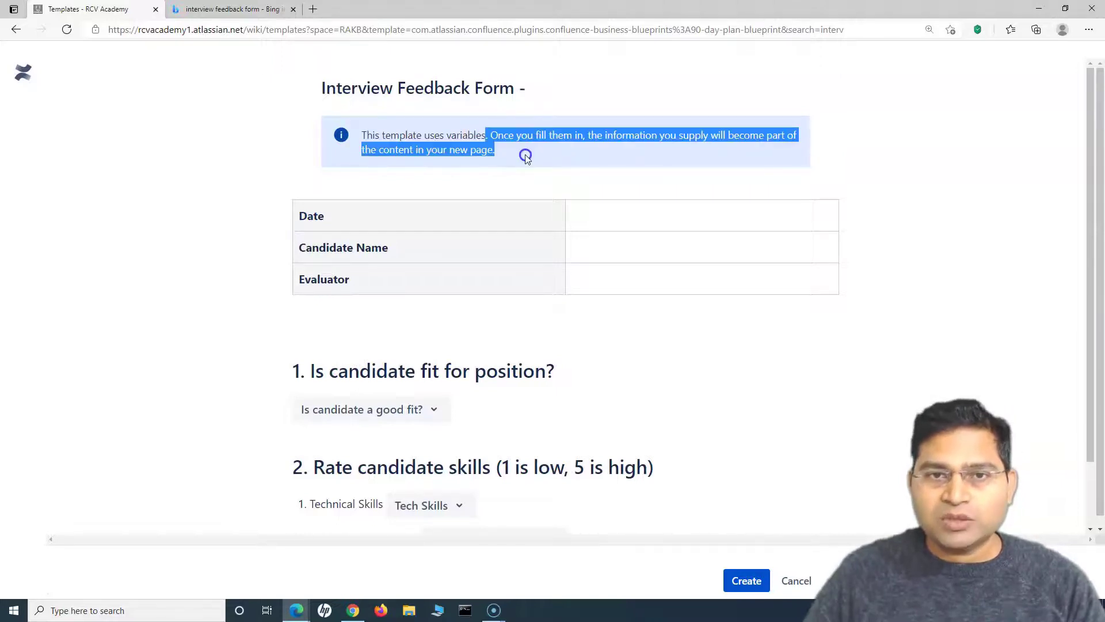
Check whether the Date row can be filled in directly in the template preview and look over the form's fields.
left_click(557, 157)
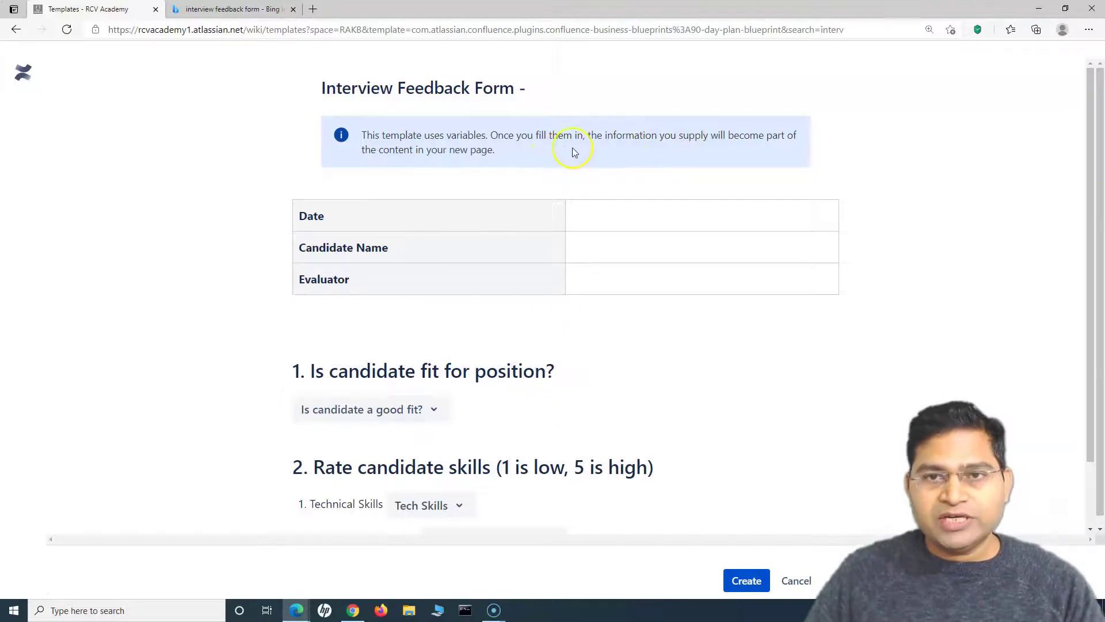
left_click(499, 285)
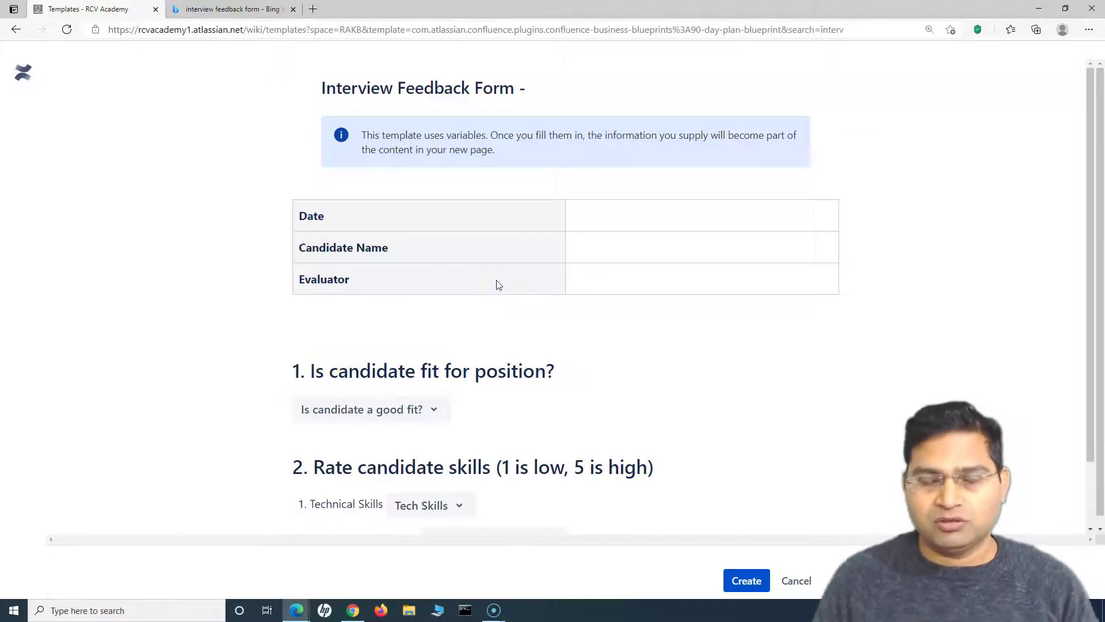
left_click(593, 219)
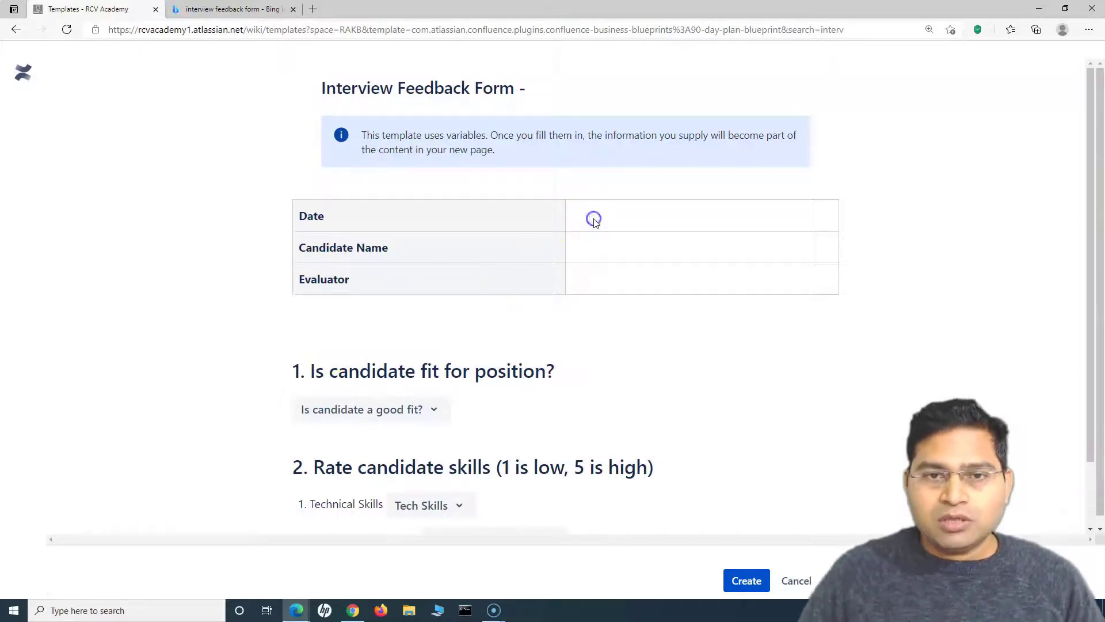
left_click(597, 221)
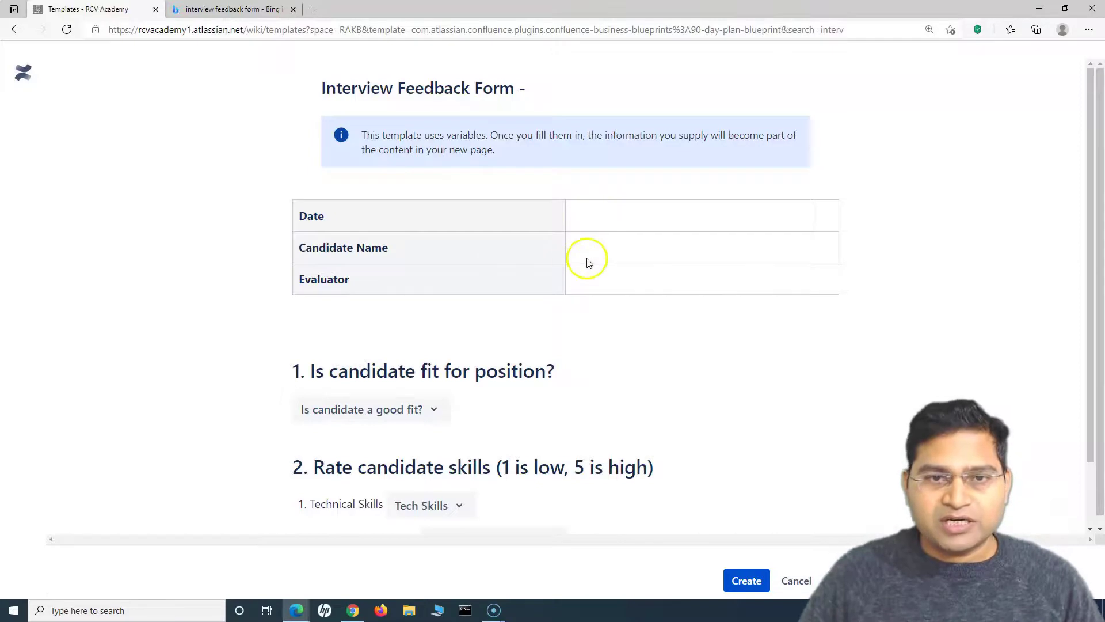
scroll(599, 265, "down", 1)
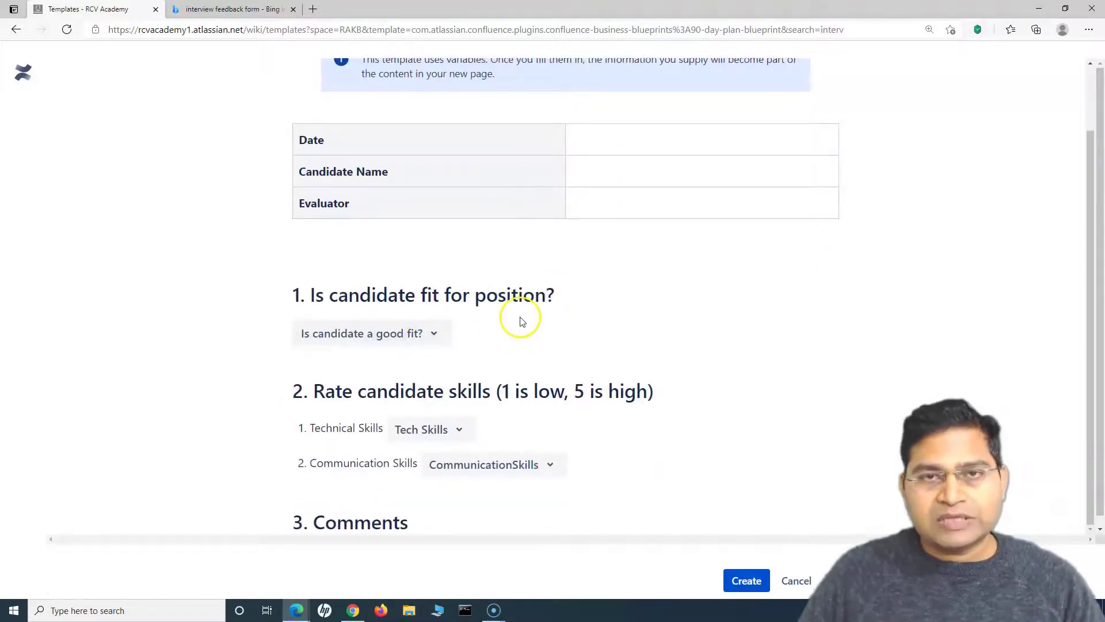
scroll(666, 333, "up", 1)
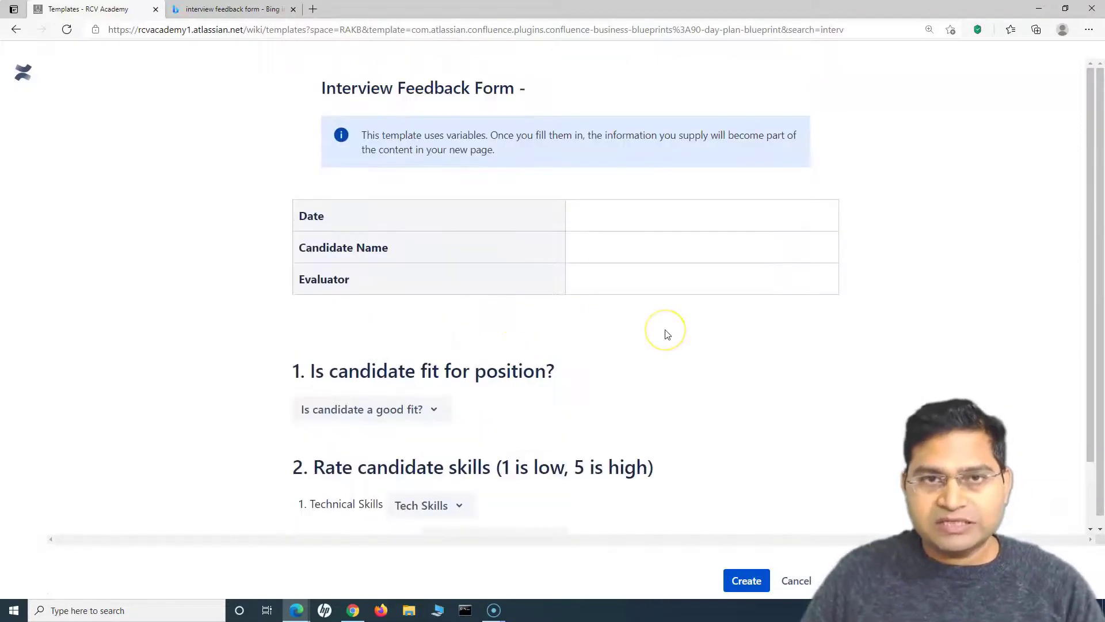
Choose Agree for candidate fit, 5 for Technical Skills and 4 for Communication Skills in the template's variables, and create the page.
scroll(455, 360, "down", 1)
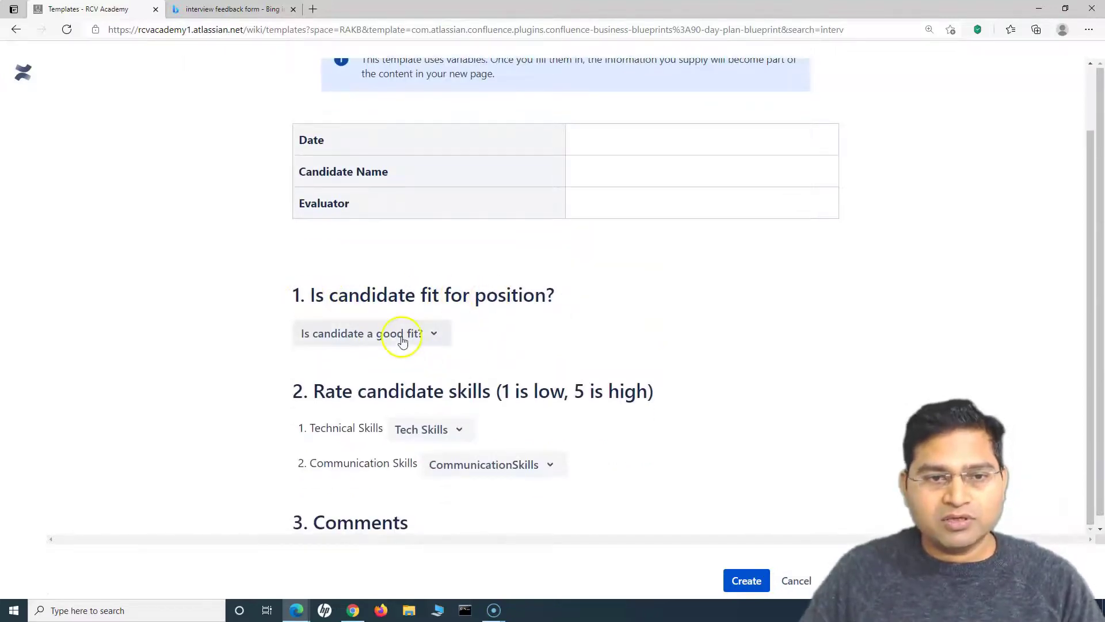
left_click(432, 341)
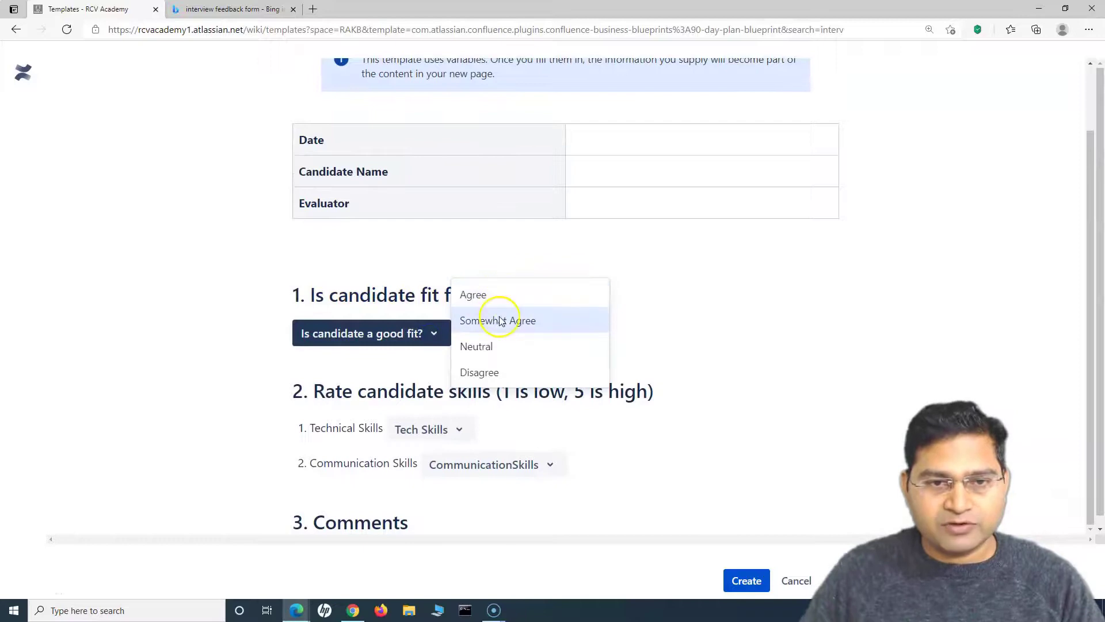
left_click(494, 295)
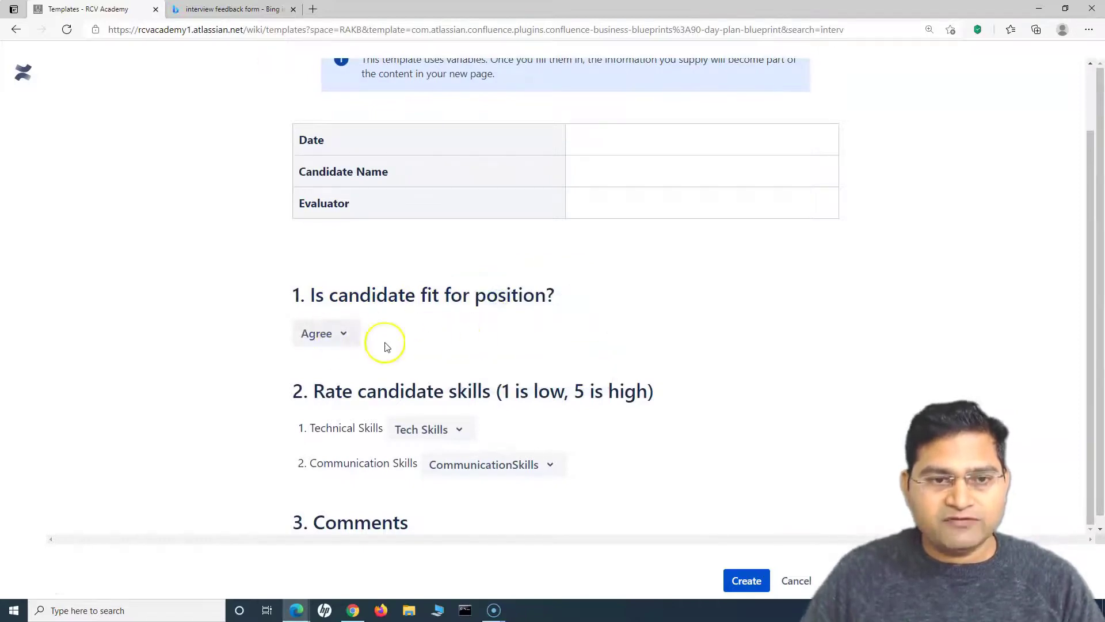
left_click(464, 423)
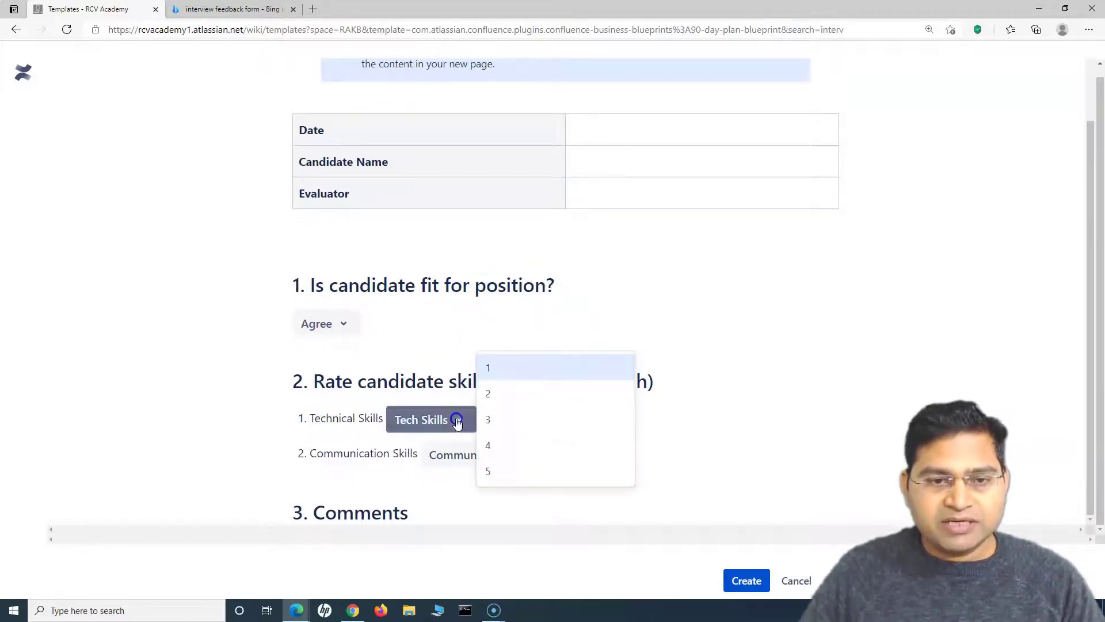
left_click(506, 476)
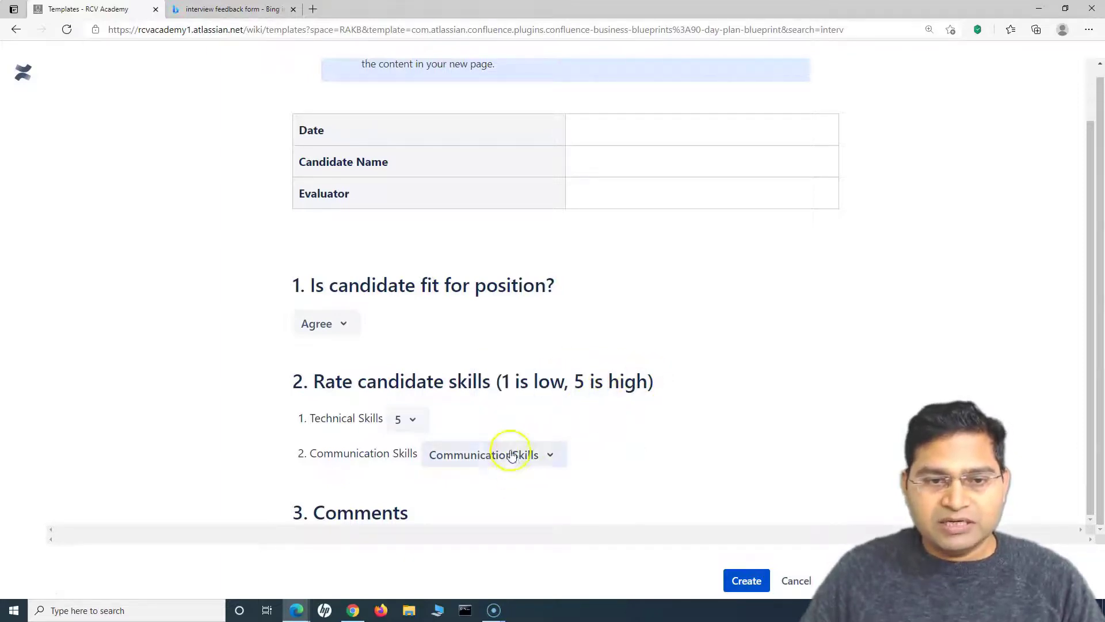
left_click(512, 456)
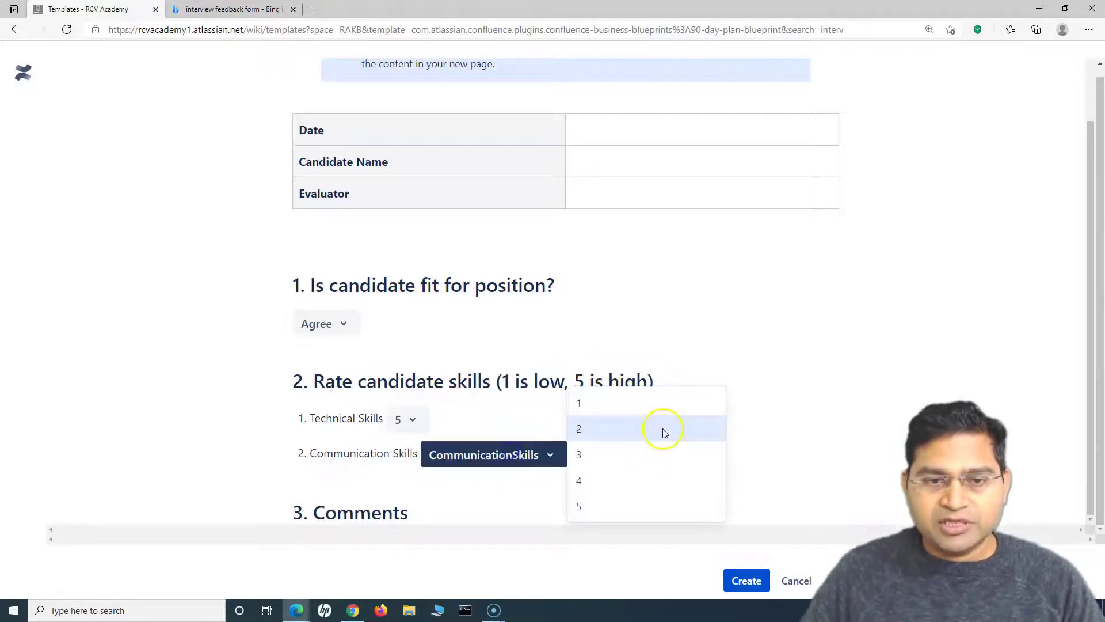
left_click(602, 490)
scroll(365, 339, "up", 1)
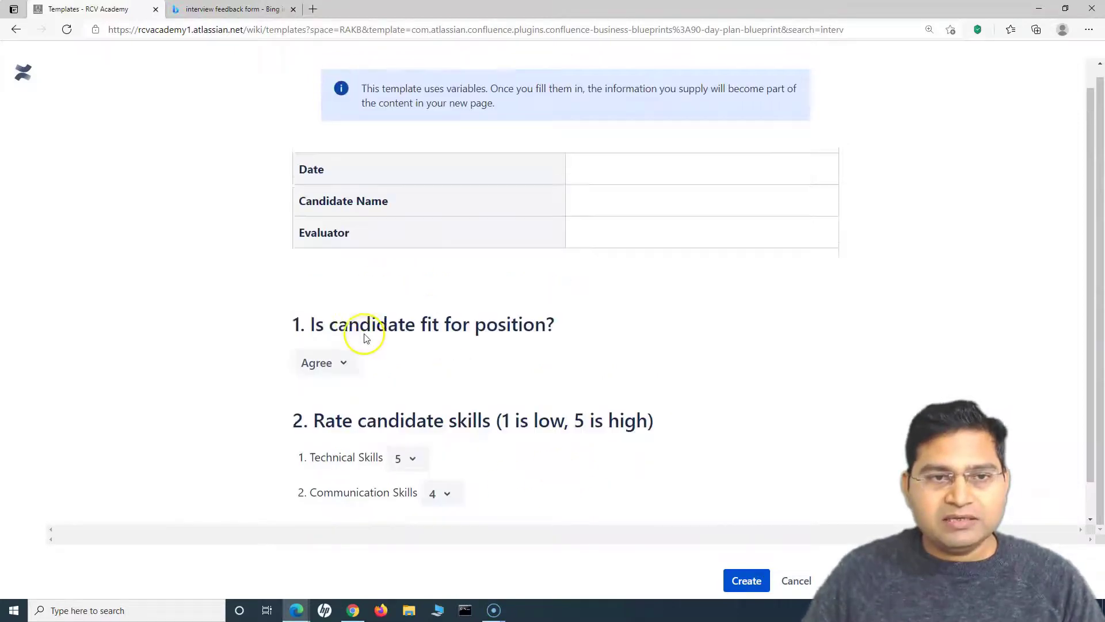
scroll(500, 322, "down", 1)
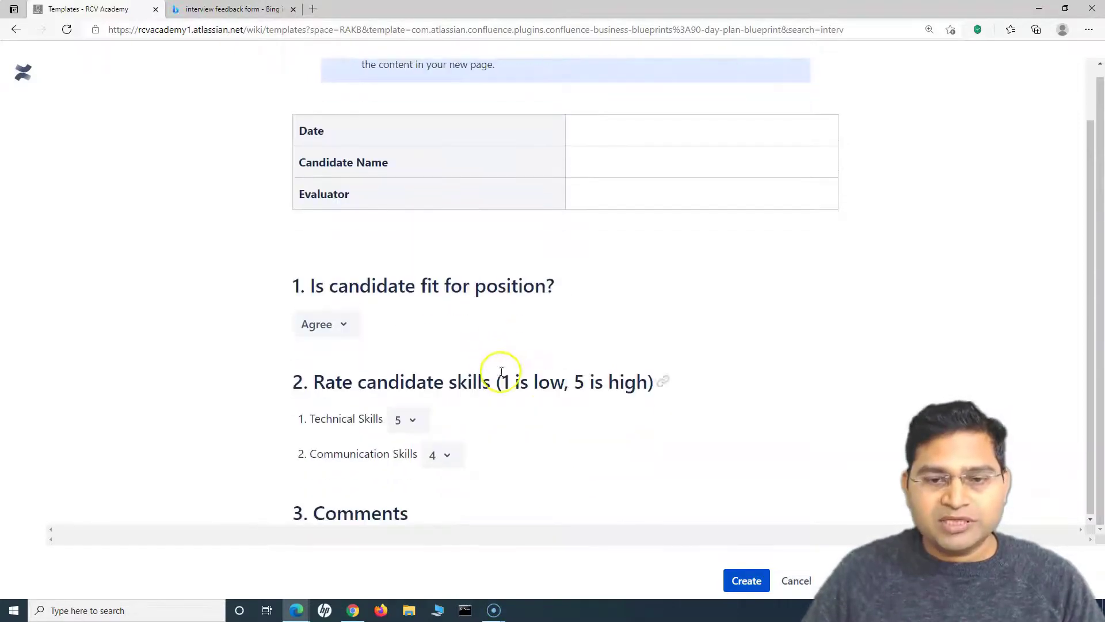
left_click(748, 589)
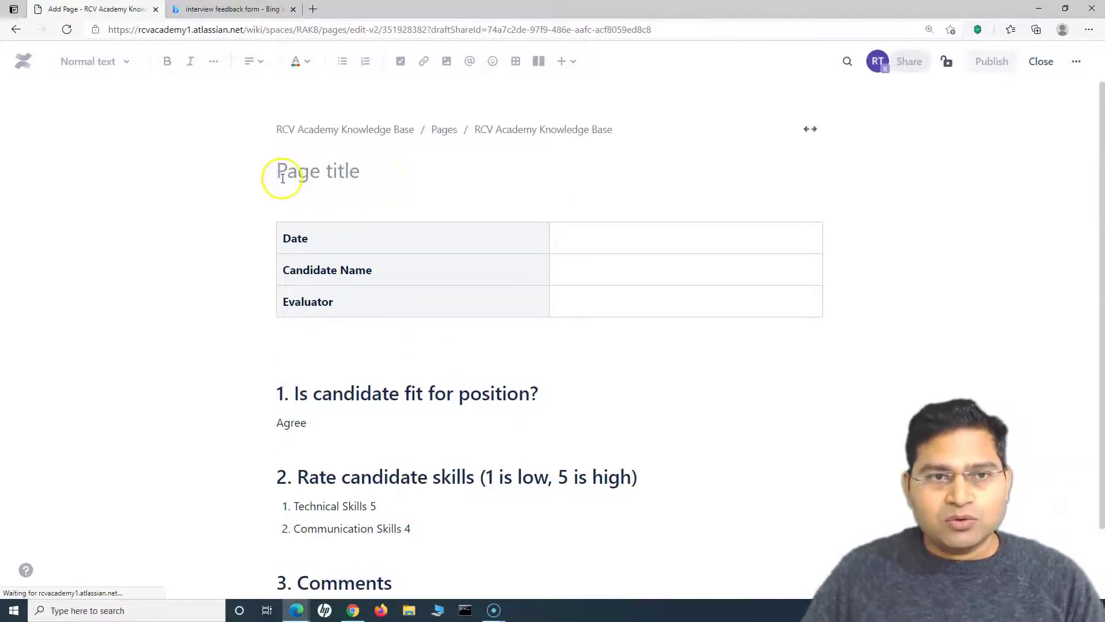
Examine the Date, Candidate Name and Evaluator cells and the inserted variable answers on the new draft page.
left_click(569, 243)
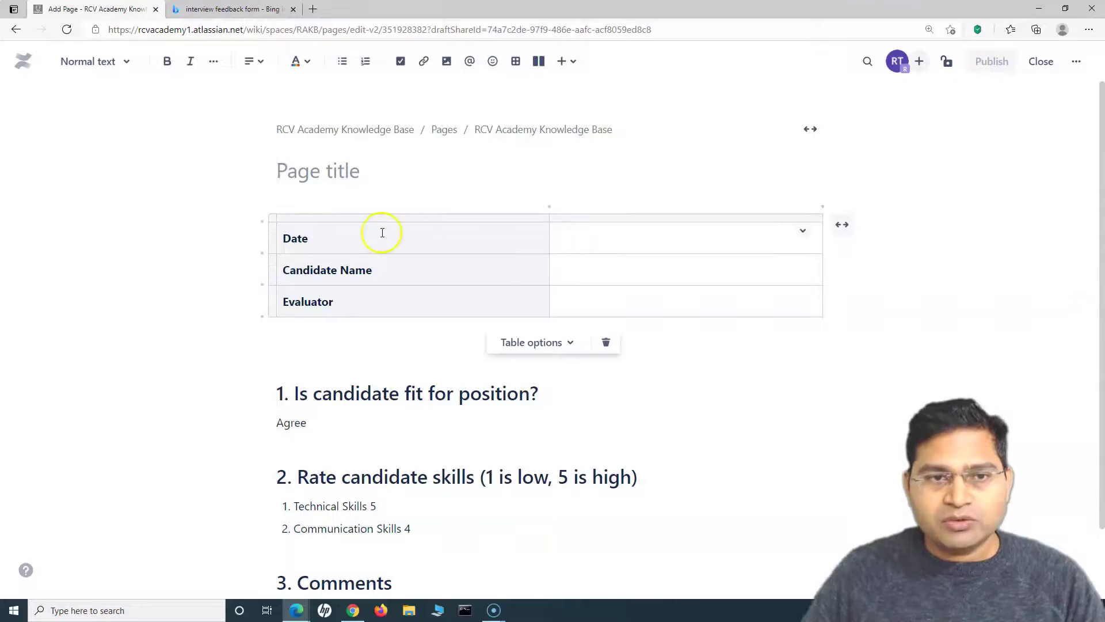
left_click(582, 275)
left_click(579, 302)
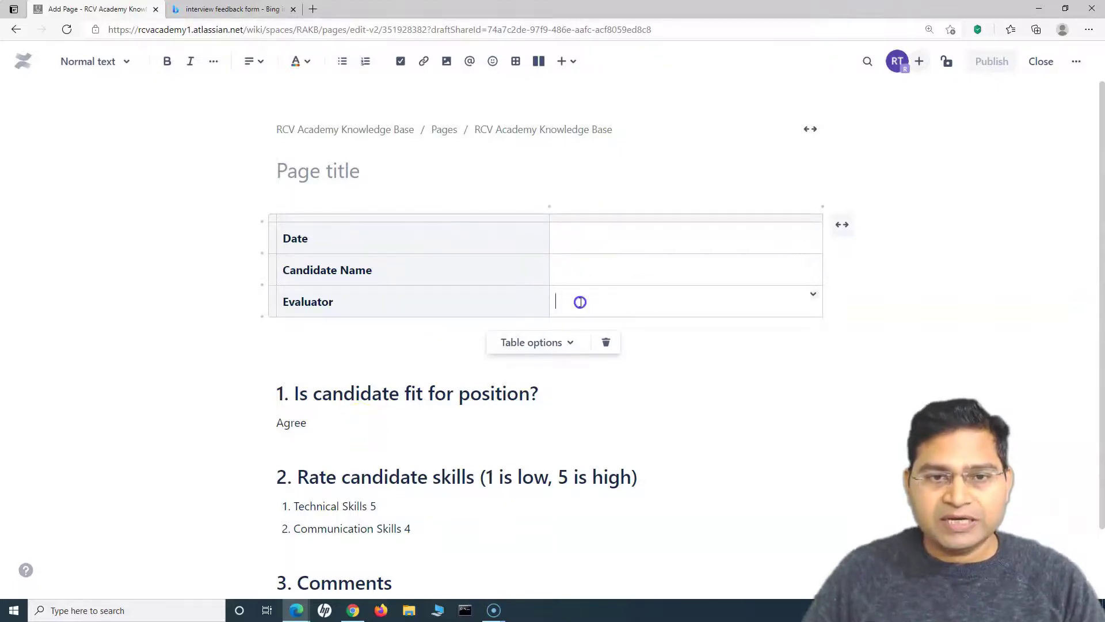
left_click(578, 273)
left_click(576, 272)
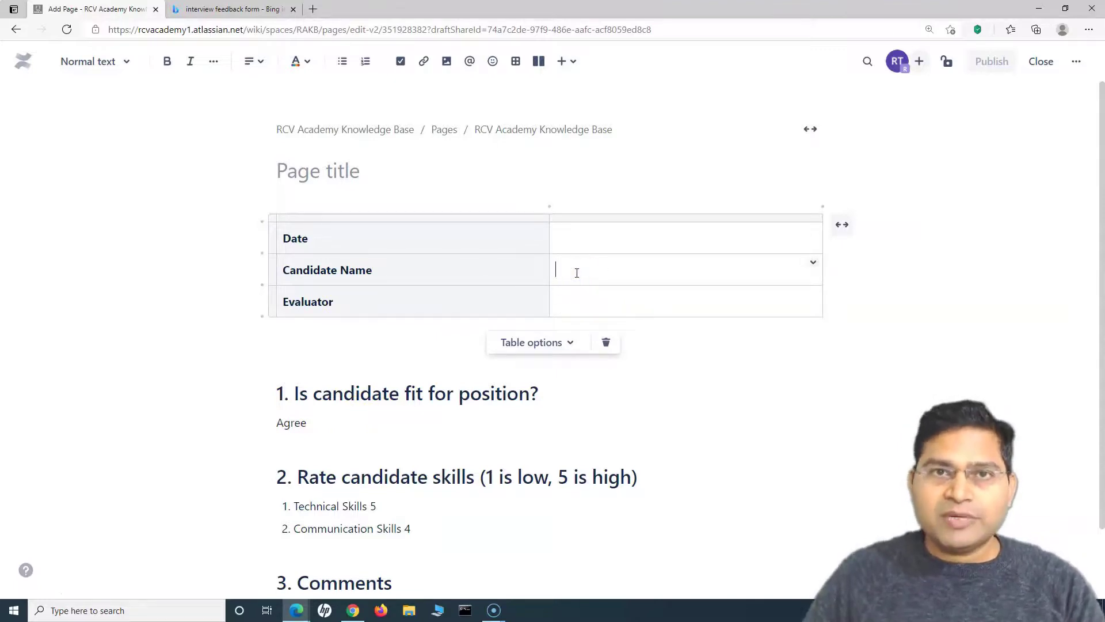
left_click(575, 245)
scroll(374, 371, "down", 1)
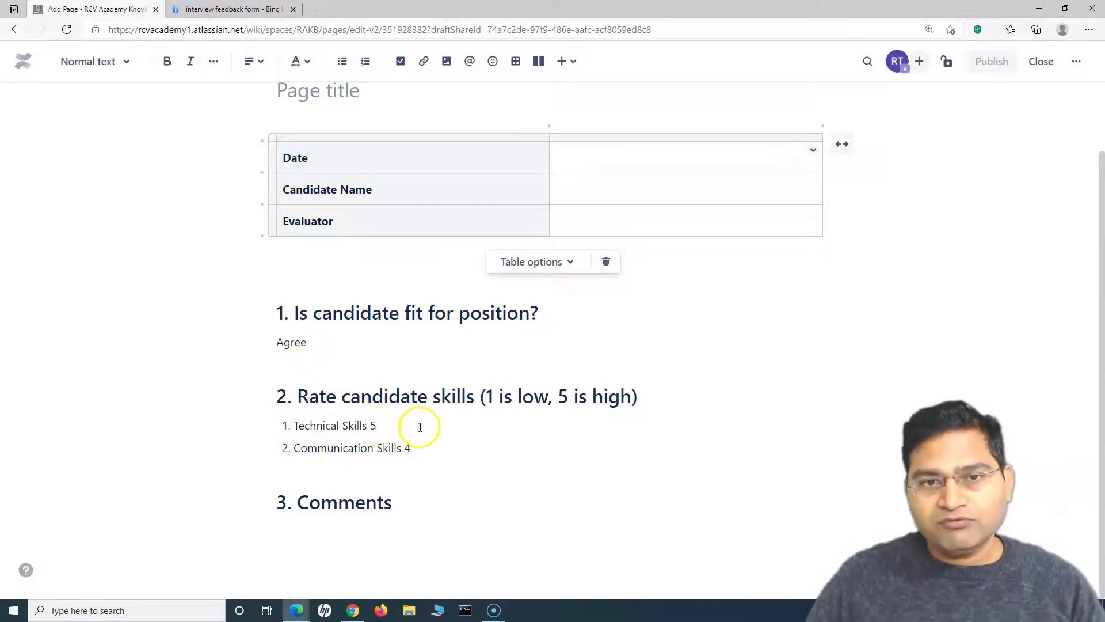
left_click(576, 188)
left_click(572, 160)
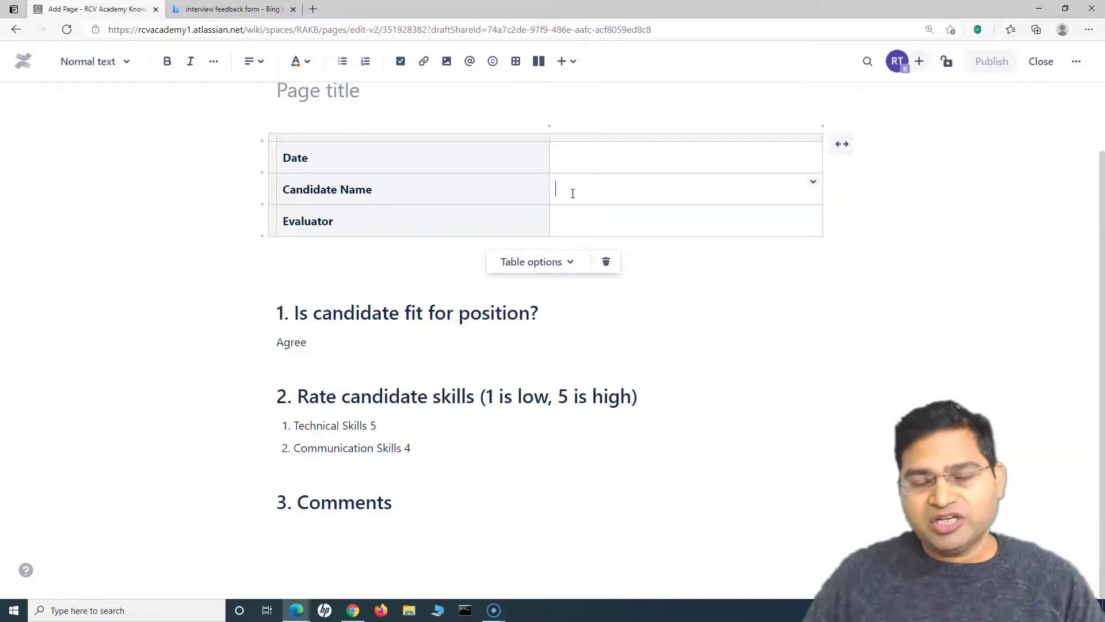
left_click(575, 153)
Title the page "Candidate Feedback - " followed by the candidate's first name.
scroll(582, 213, "up", 2)
left_click(321, 166)
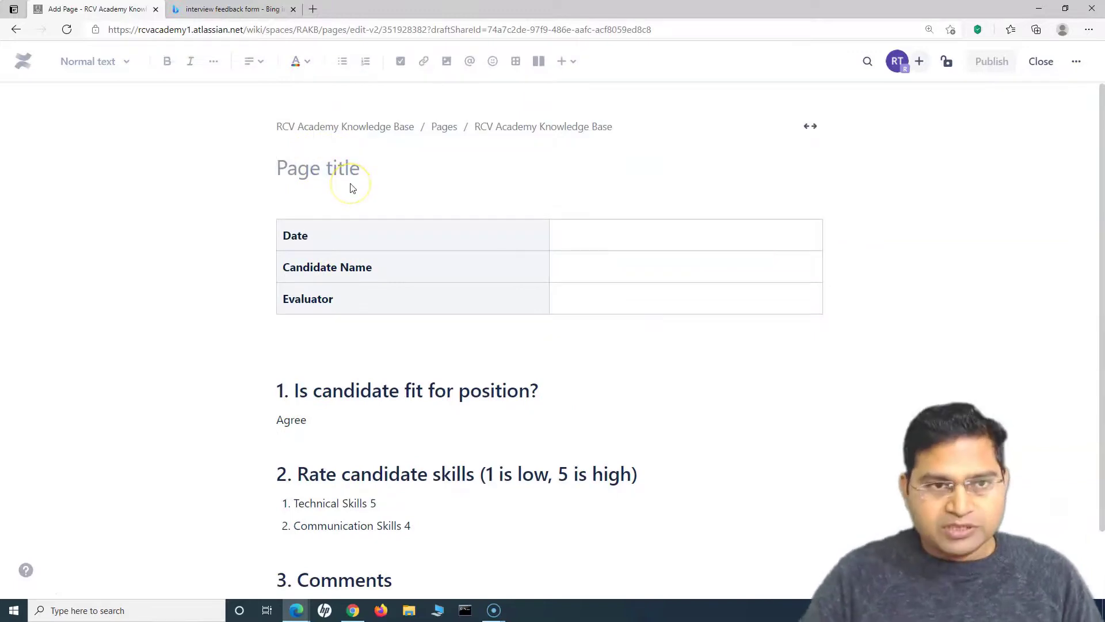
type("C")
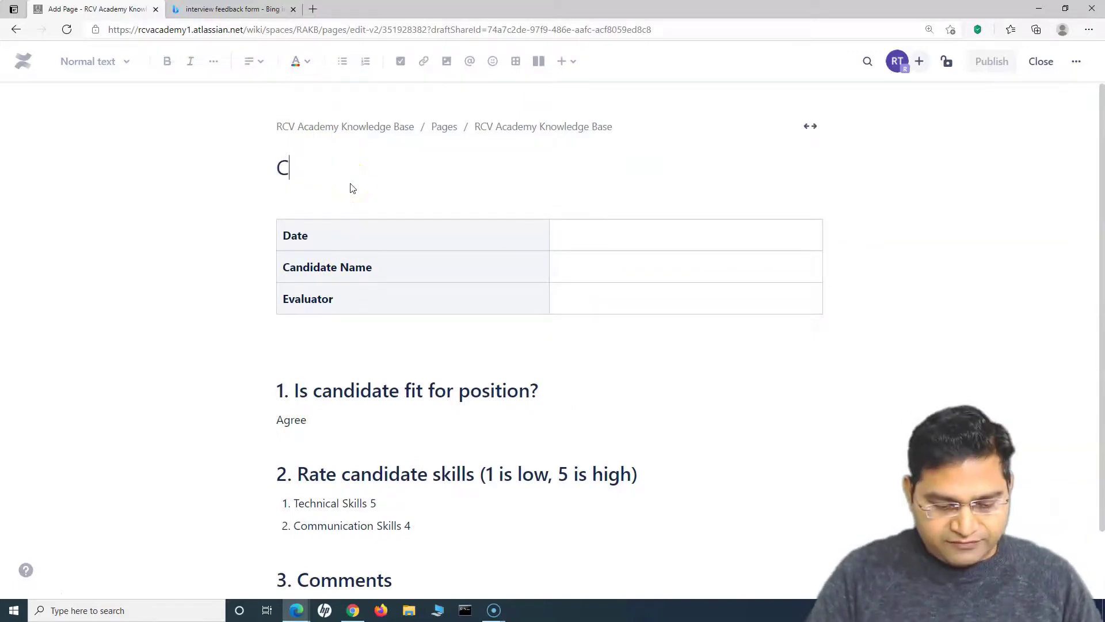
key("BackSpace")
type("Candida")
left_click(363, 185)
type("te Feedabck")
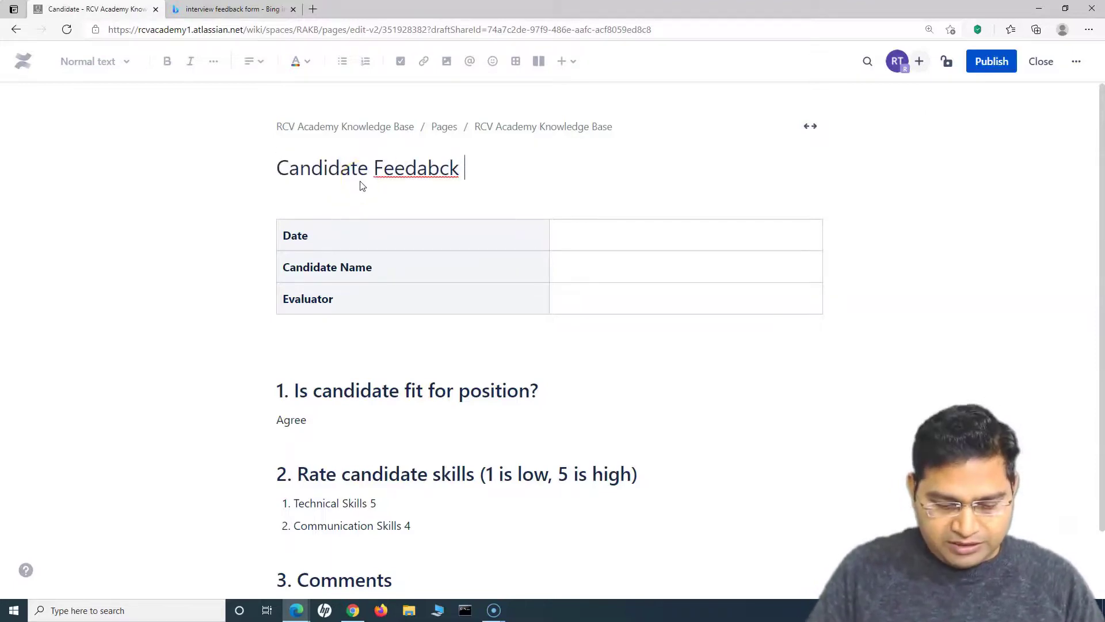
type(" form")
left_click_drag(508, 168, 472, 168)
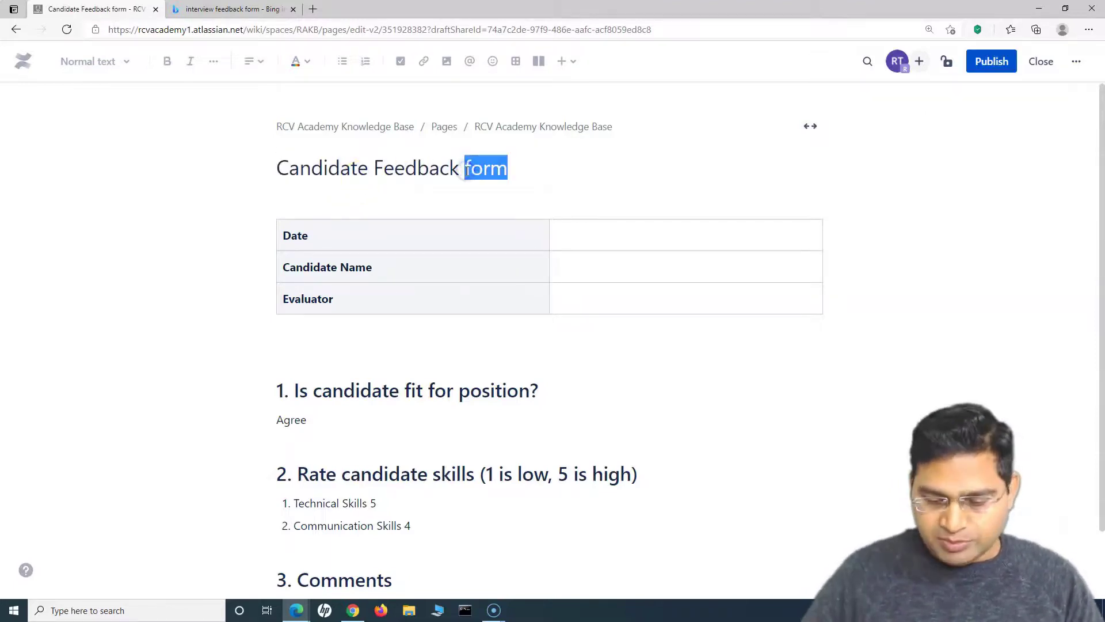
type("F")
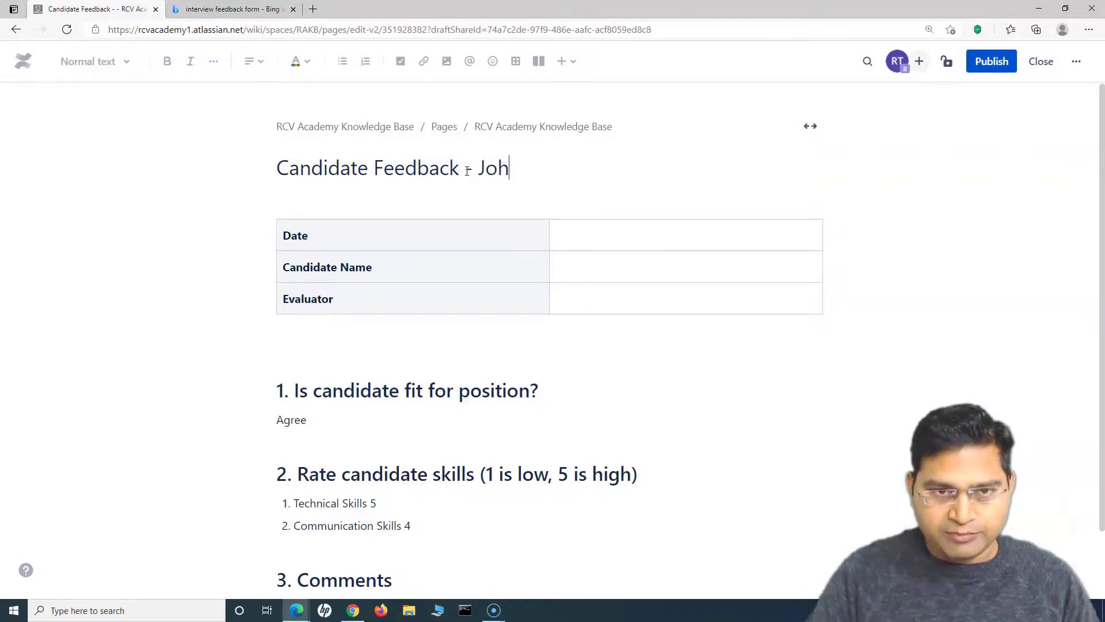
Fill in the candidate's name in the Candidate Name row of the table.
left_click(569, 236)
left_click(585, 261)
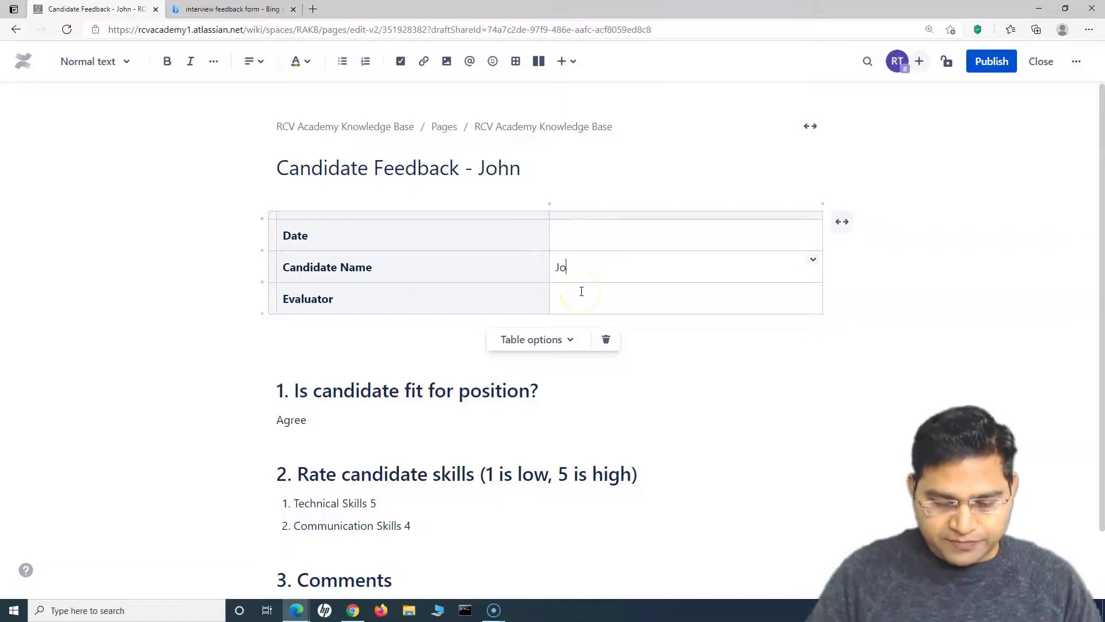
left_click(581, 299)
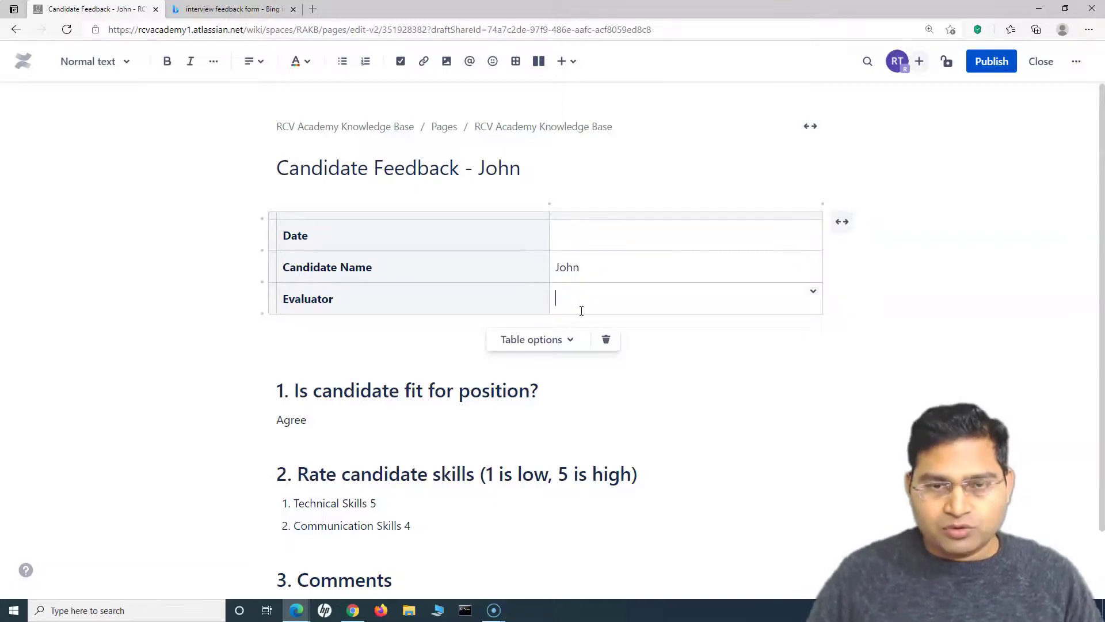
left_click(371, 350)
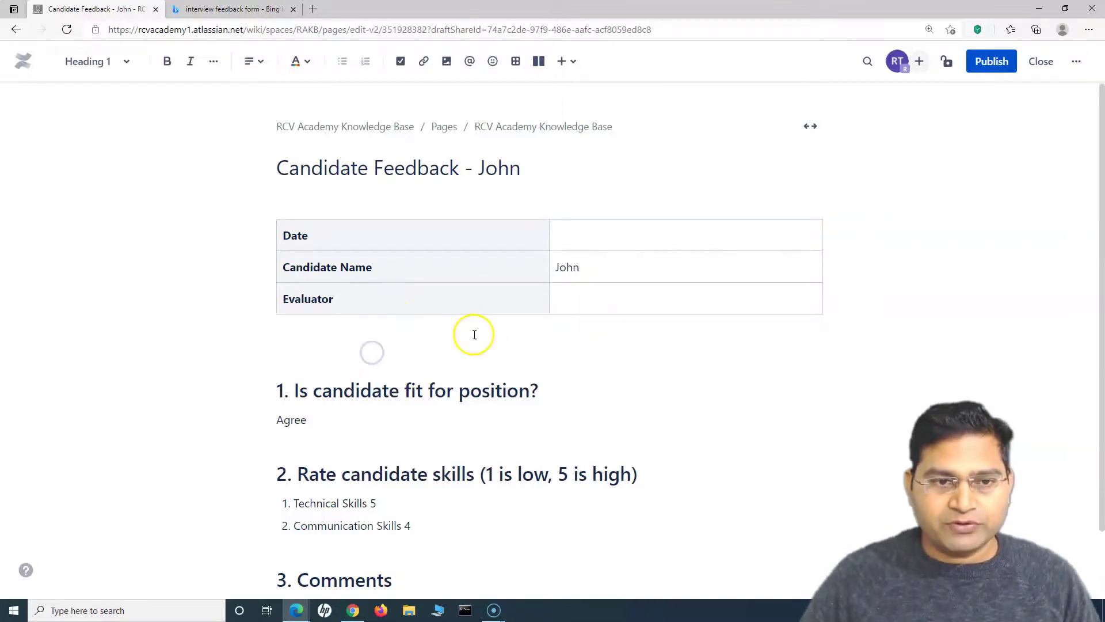
Add the text "This is sample comment" on a new line below the Comments heading.
scroll(474, 331, "down", 1)
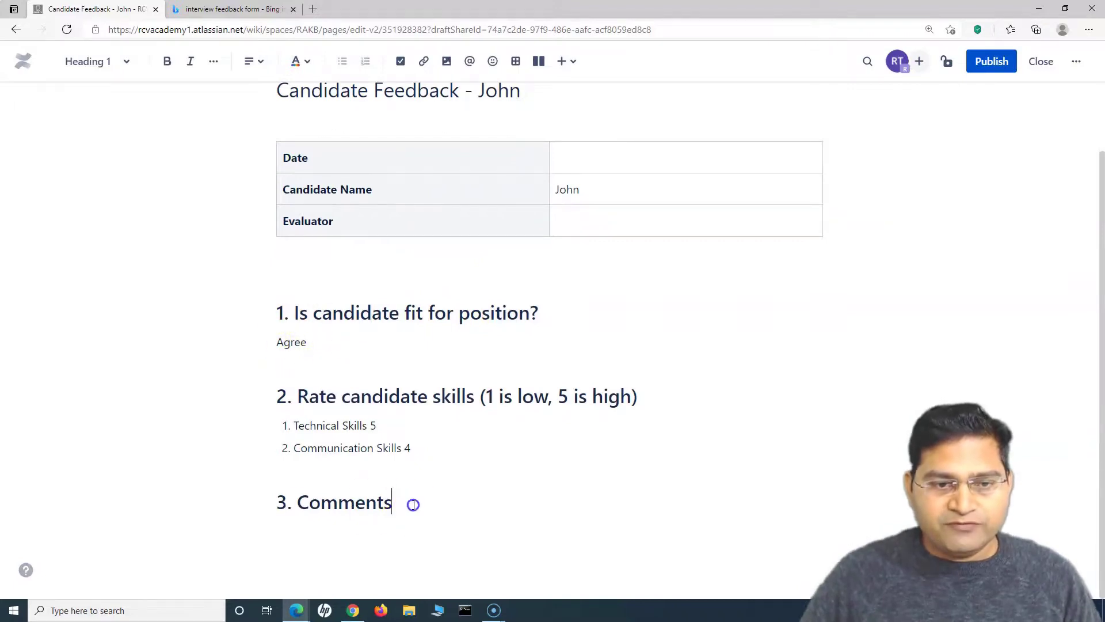
key("Return")
type("This comme")
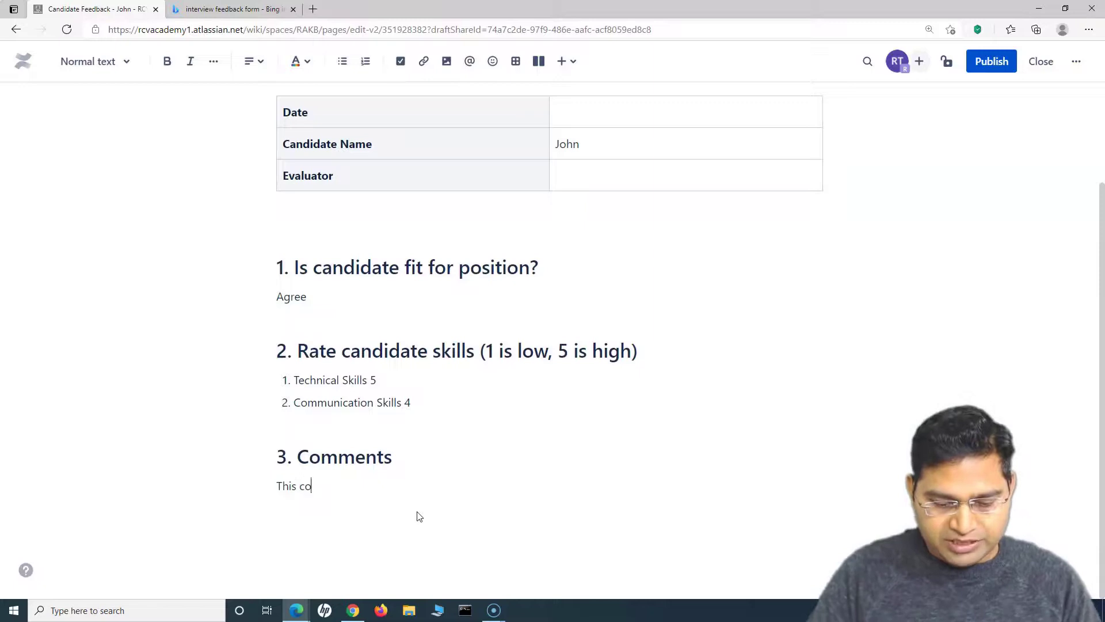
key("BackSpace")
key("BackSpace")
key("BackSpace")
key("BackSpace")
key("BackSpace")
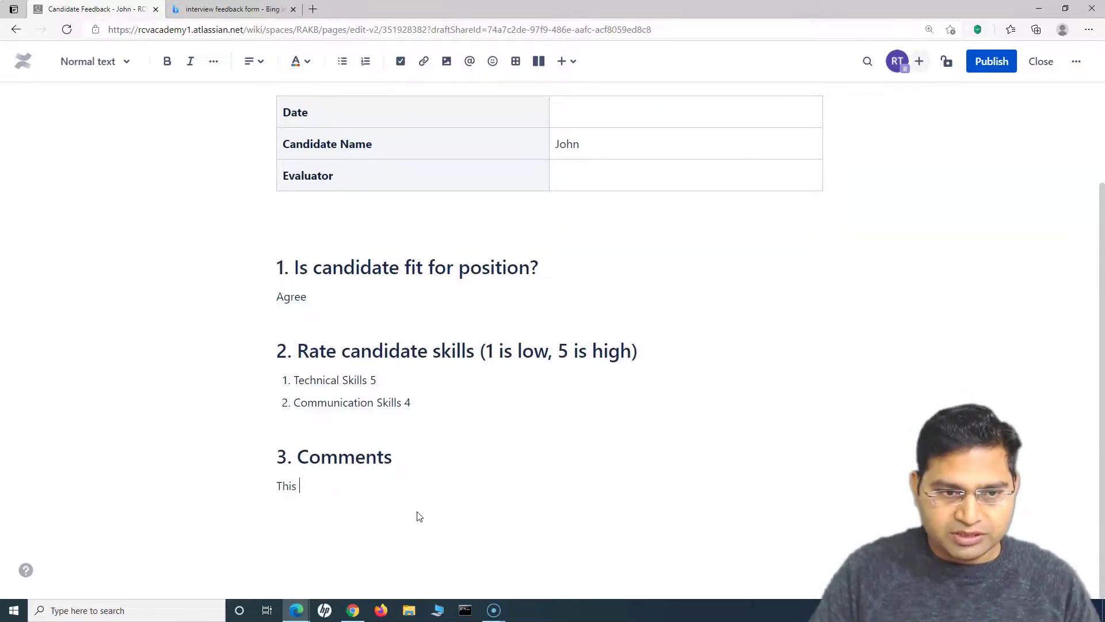
type("is sample comment")
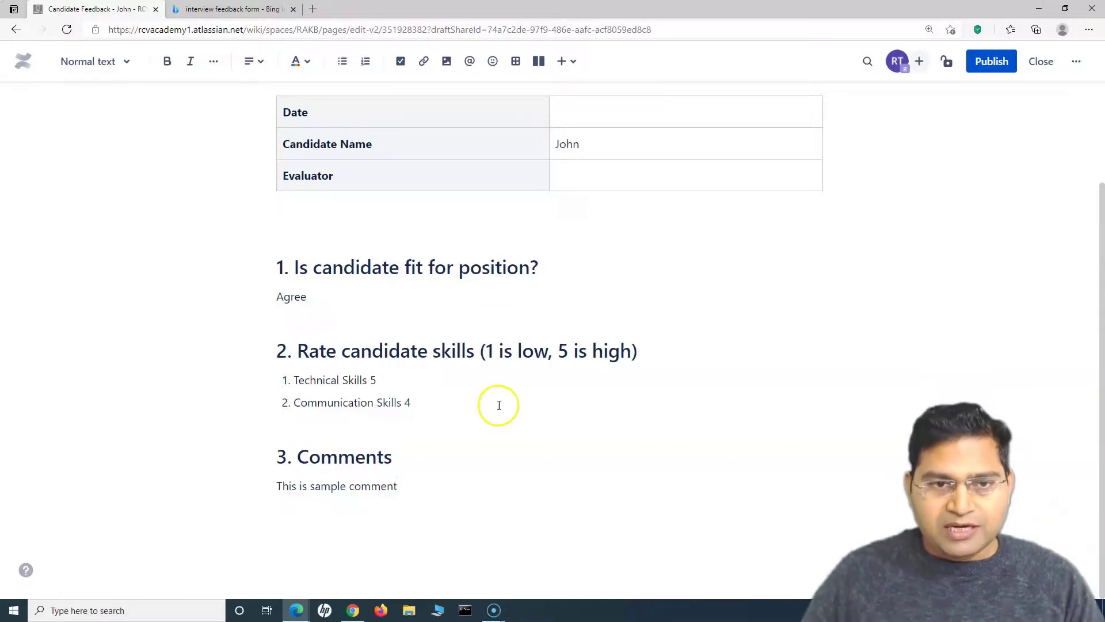
Publish the candidate feedback page and review its published content.
scroll(496, 402, "up", 3)
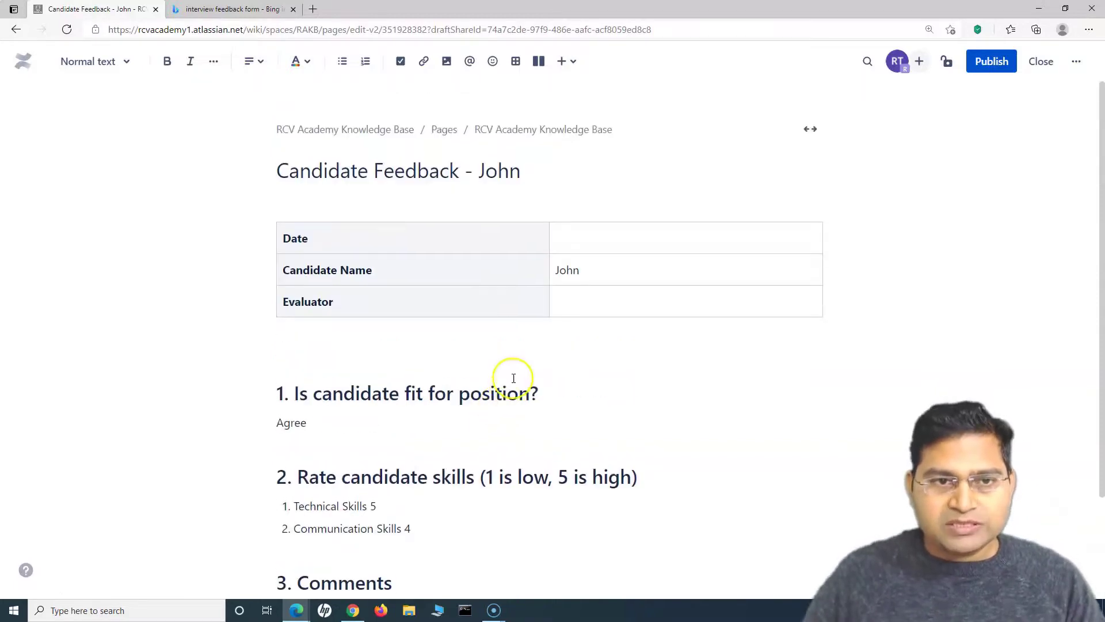
left_click(985, 67)
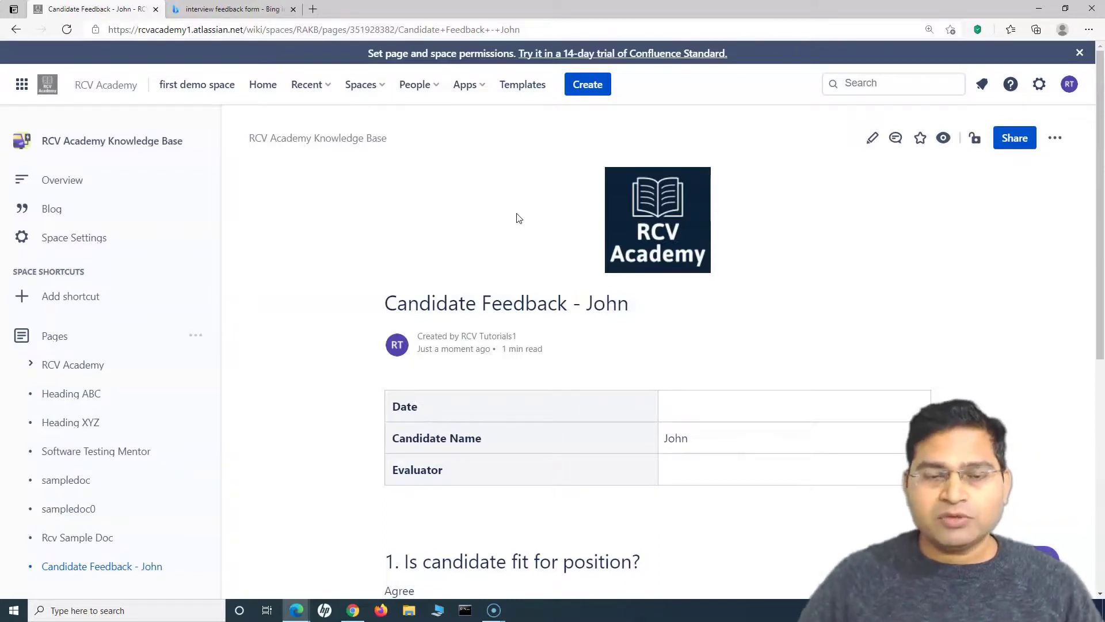
scroll(636, 331, "down", 3)
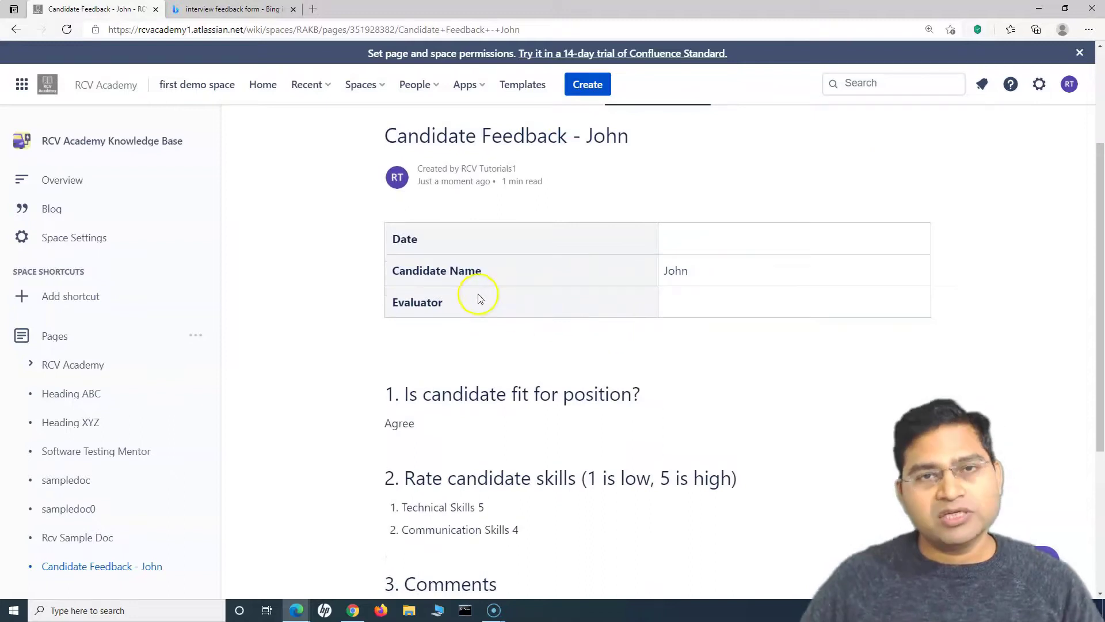
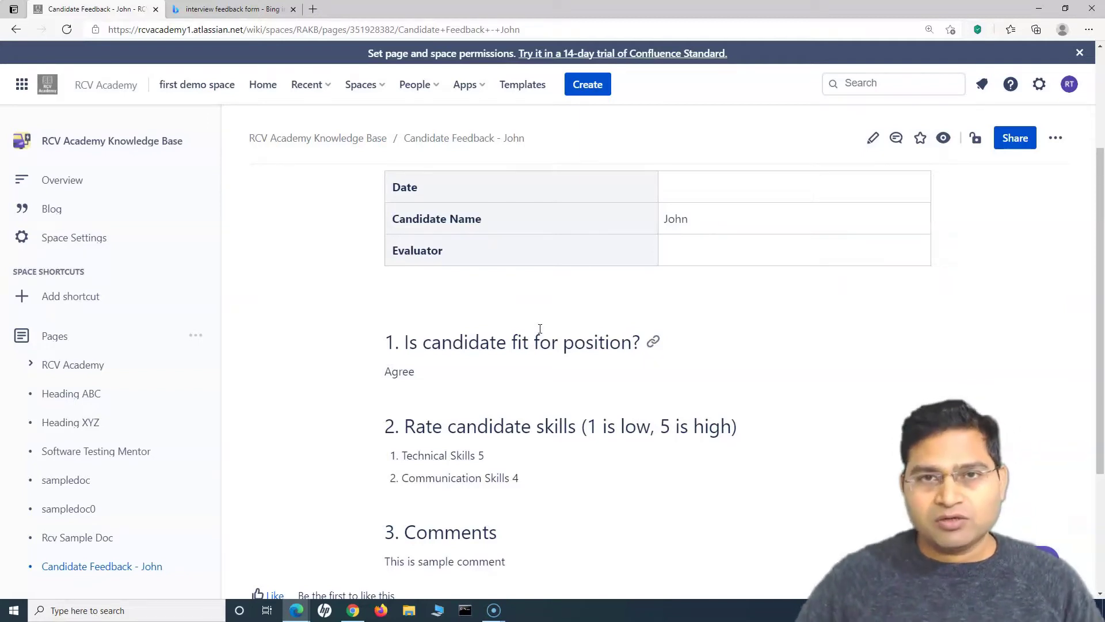
Open the Documentation Demo space with its list of pages and start a new page there.
scroll(374, 288, "up", 4)
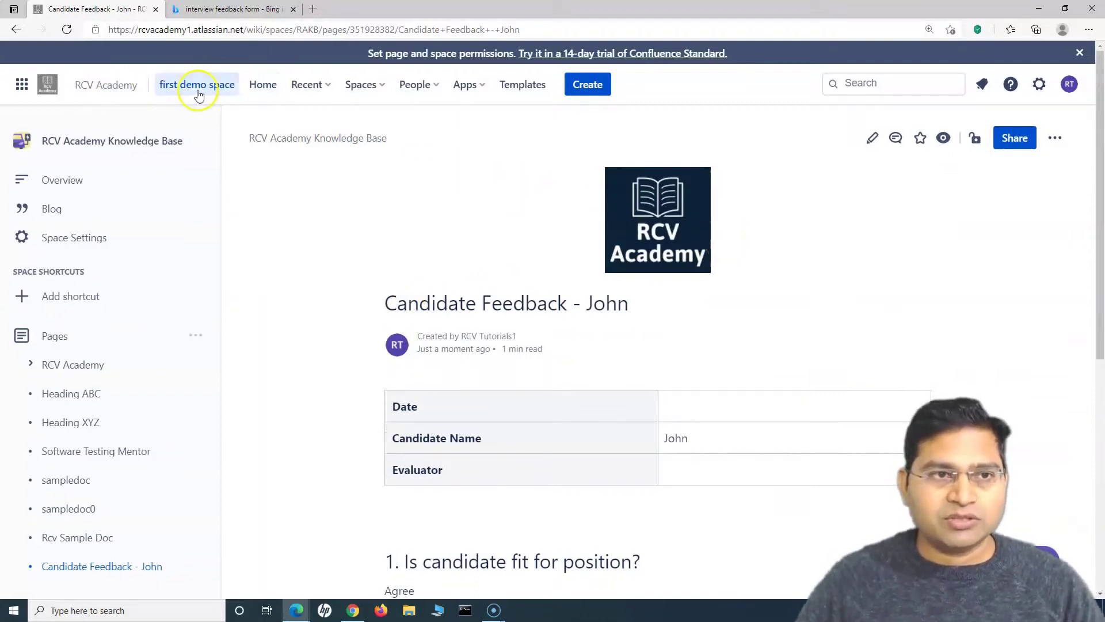
left_click(379, 89)
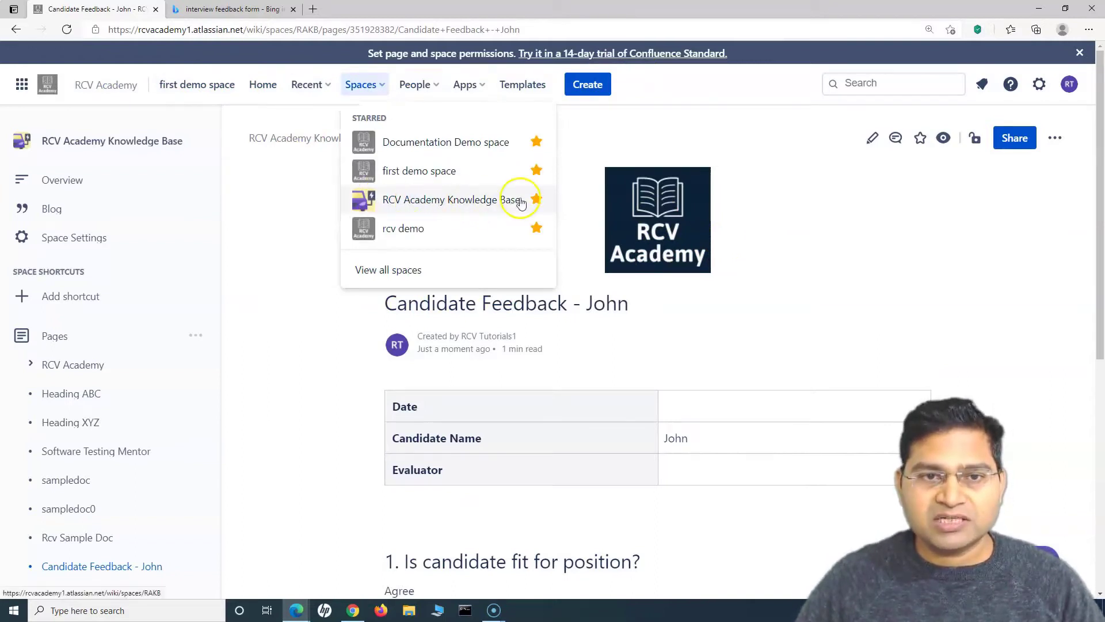
left_click(454, 151)
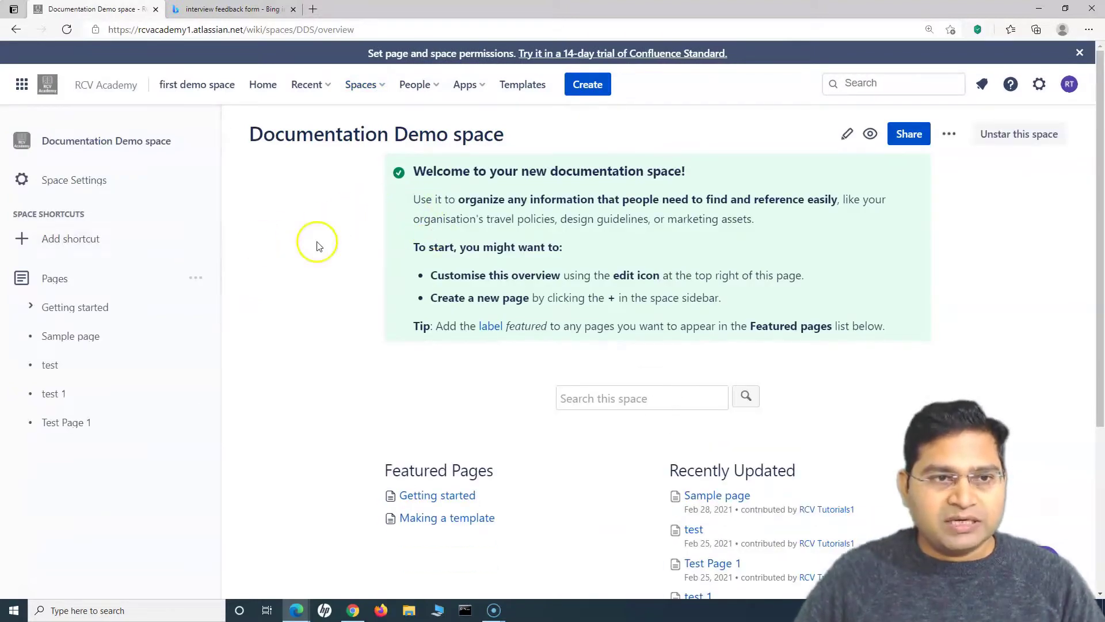
left_click(197, 280)
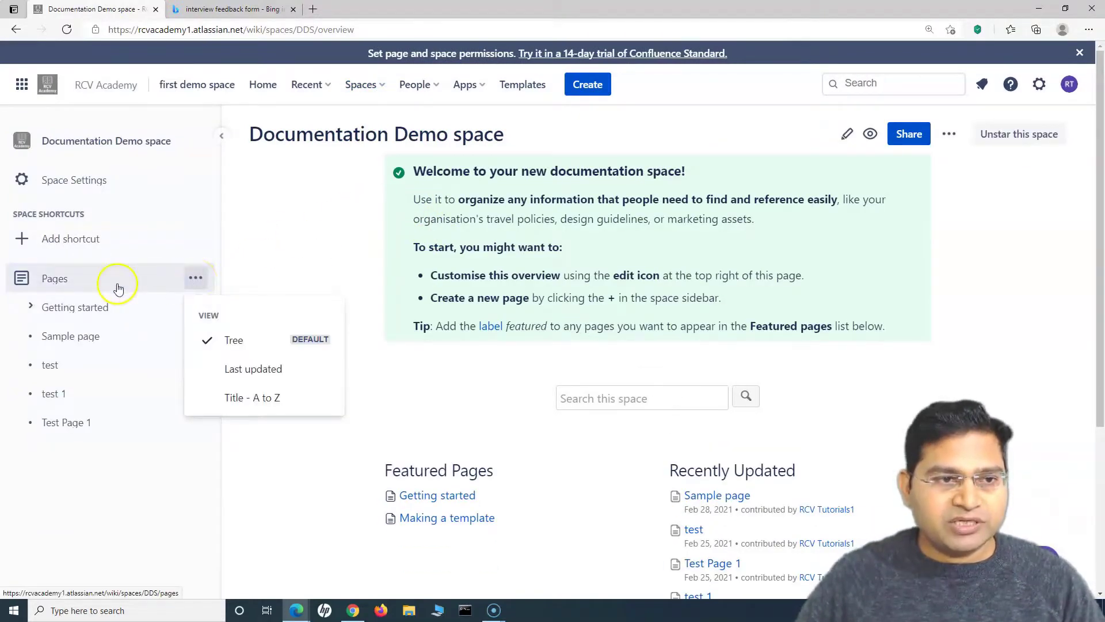
left_click(58, 280)
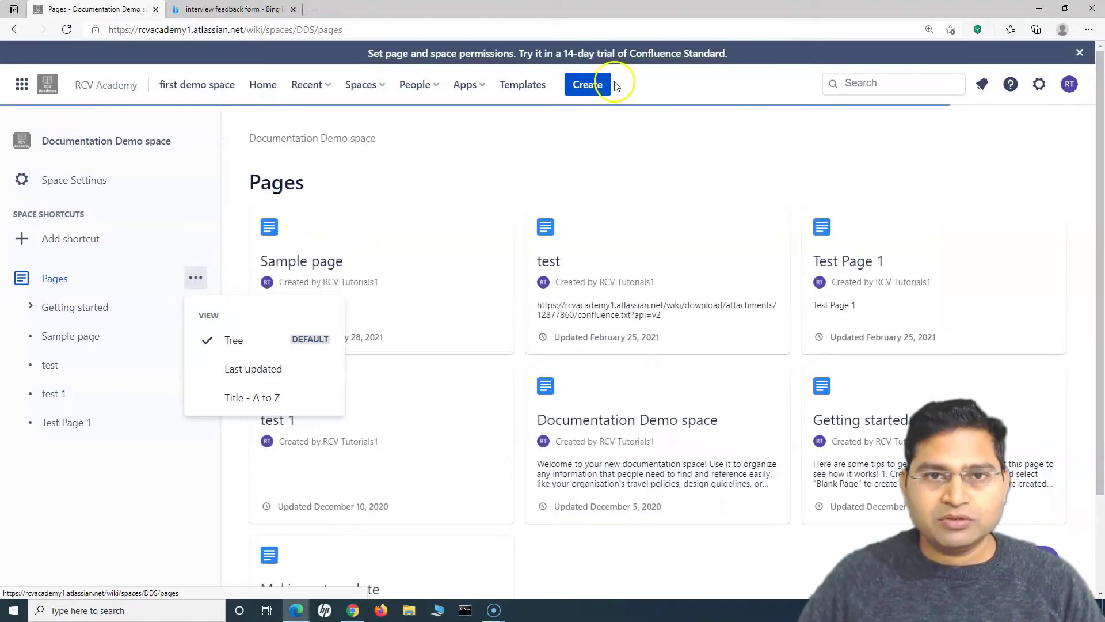
left_click(591, 88)
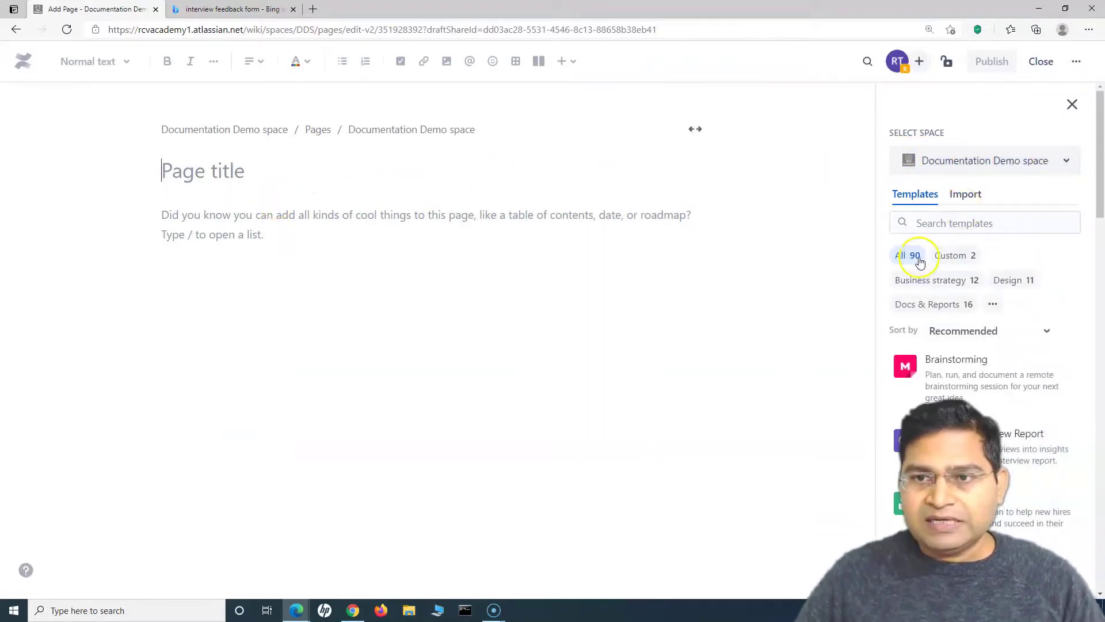
Filter the templates to custom ones, examine the Interview Feedback Form template's fill-in form, and cancel without creating a page.
left_click(937, 224)
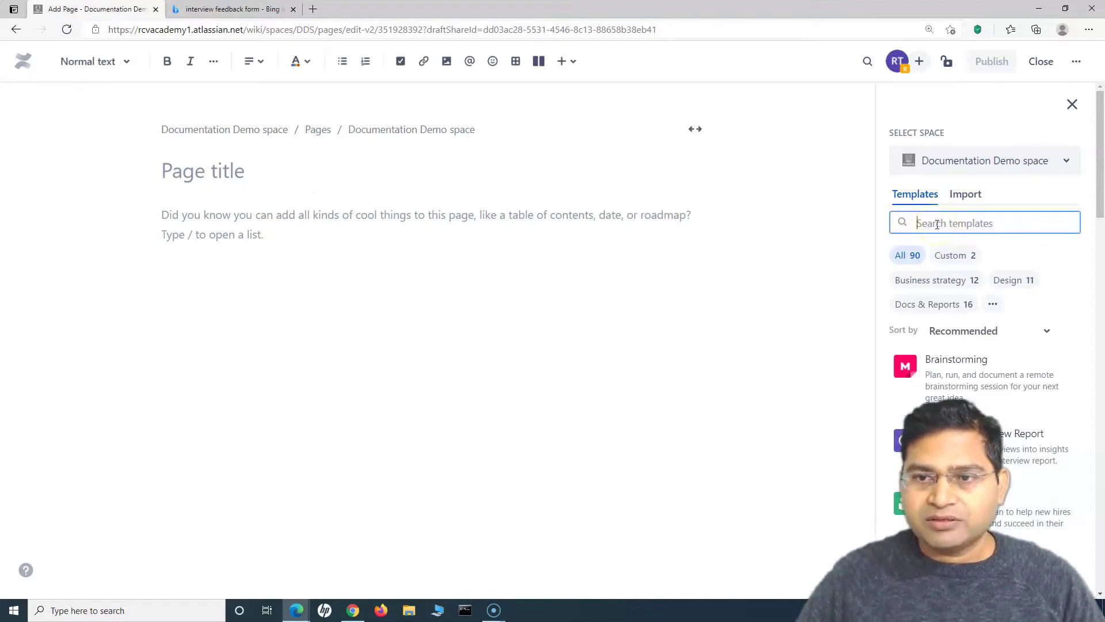
left_click(960, 261)
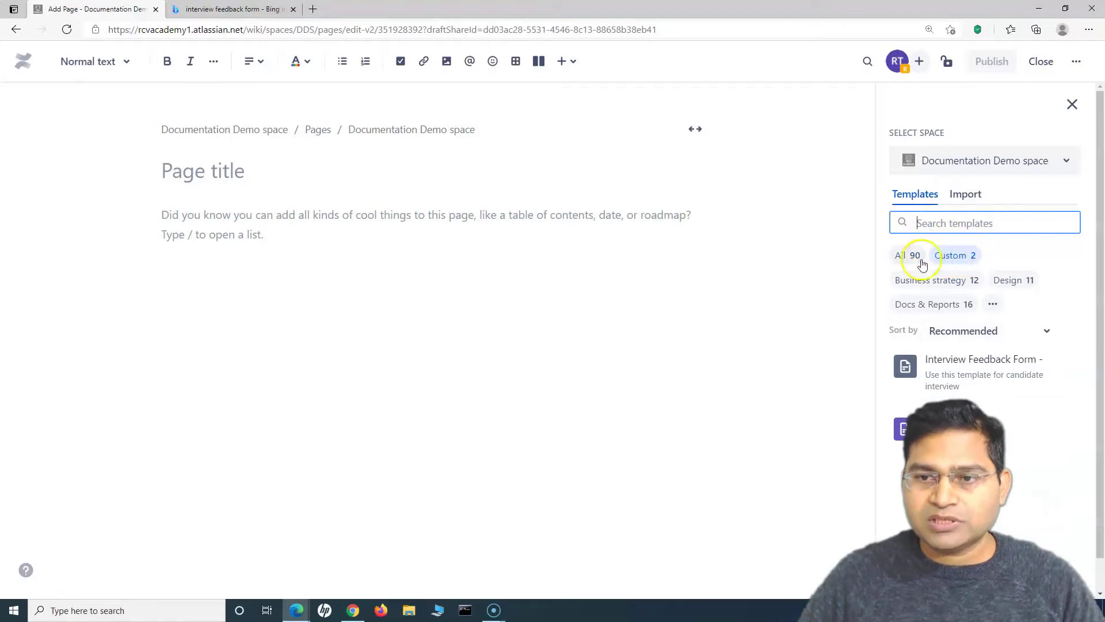
mouse_move(947, 371)
left_click(997, 375)
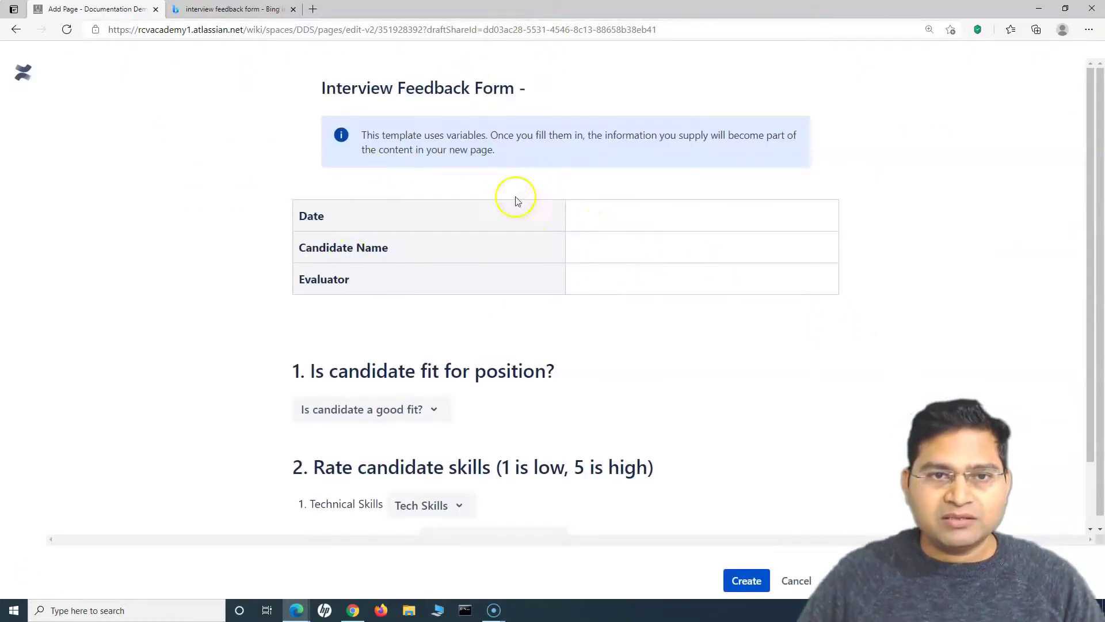
scroll(642, 435, "down", 1)
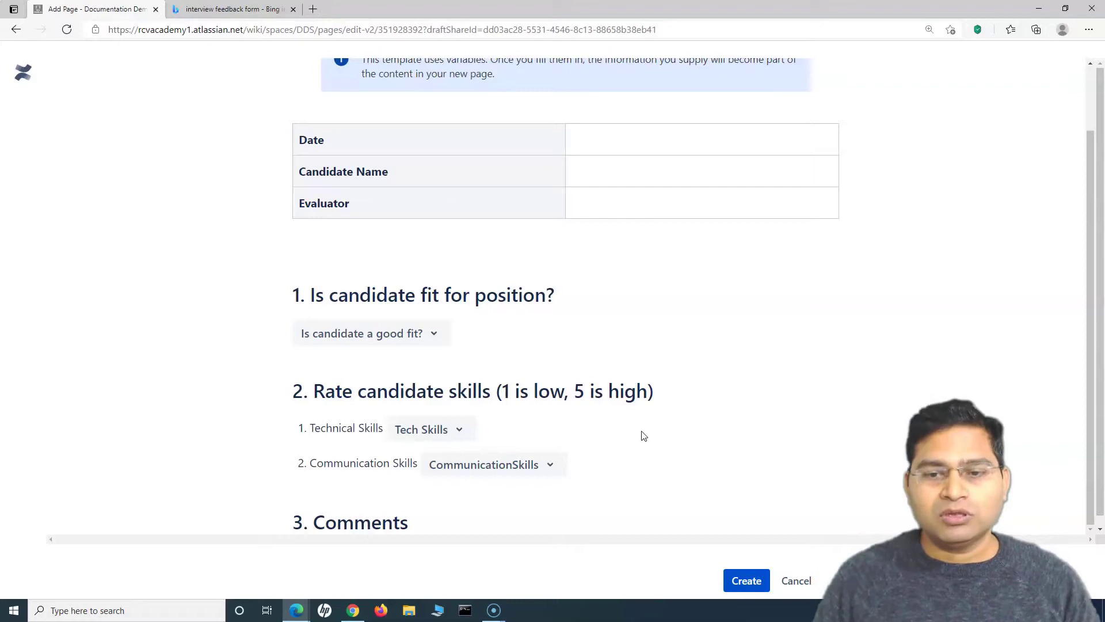
left_click(796, 580)
Switch the new page's space to first demo space and preview the custom Interview Feedback Form template.
left_click(1002, 164)
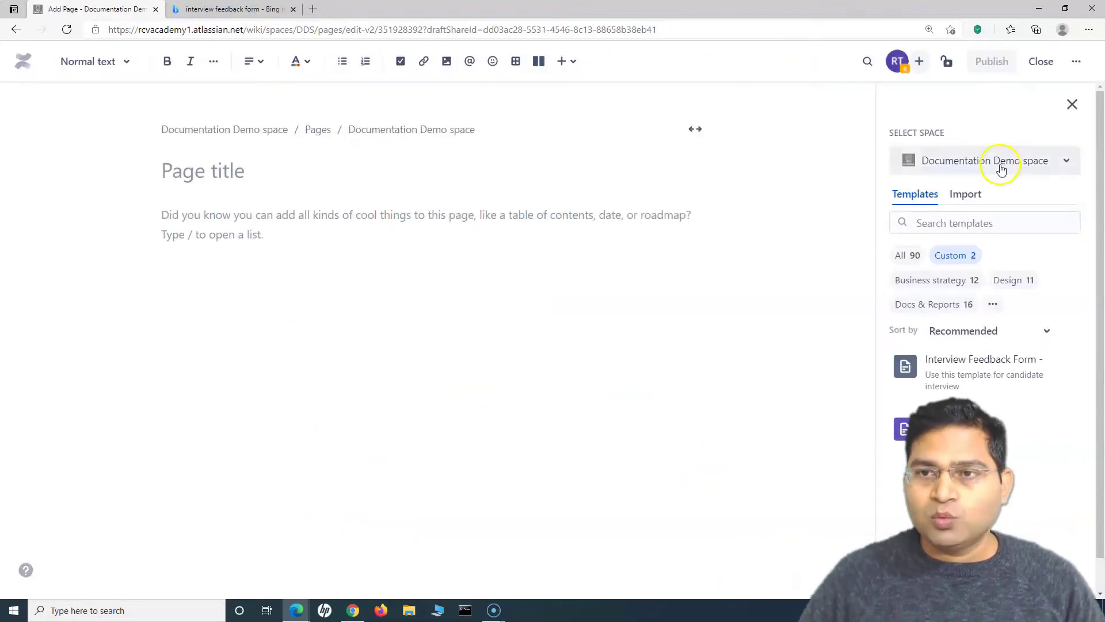
left_click(973, 242)
left_click(959, 256)
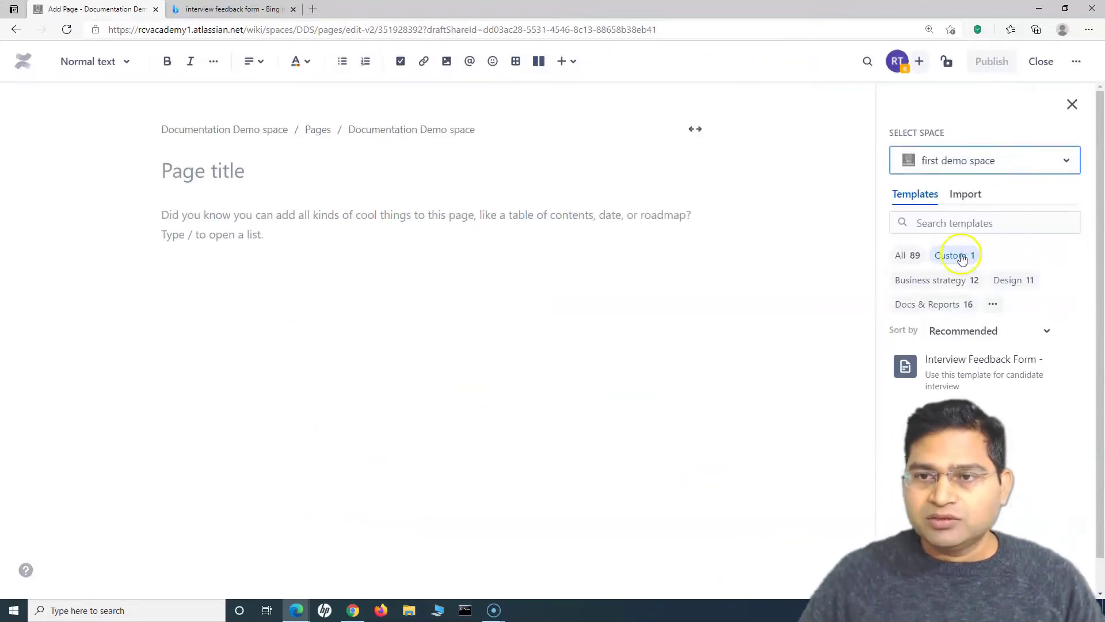
mouse_move(912, 368)
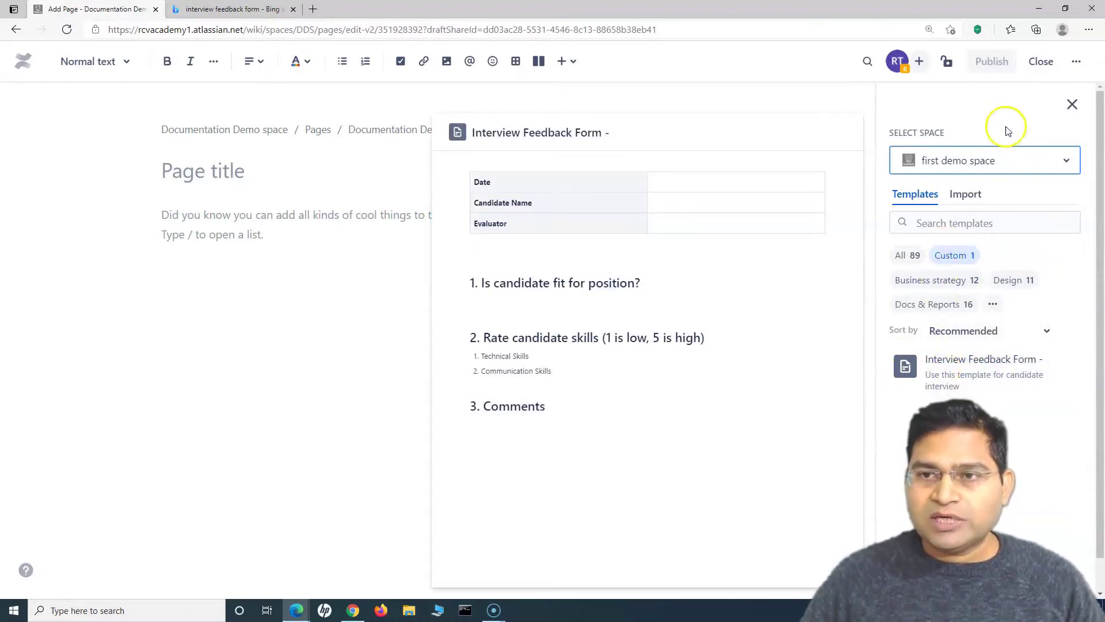
Check the custom Interview Feedback Form template's preview with RCV Academy Knowledge Base and with rcv demo as the selected space.
left_click(1004, 162)
left_click(982, 267)
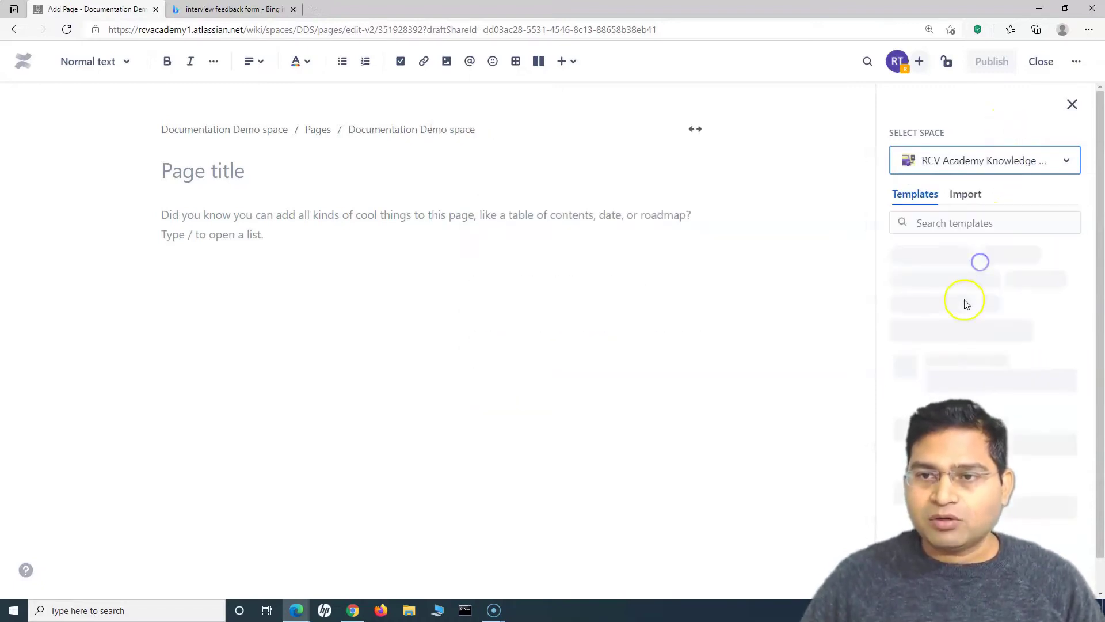
mouse_move(939, 355)
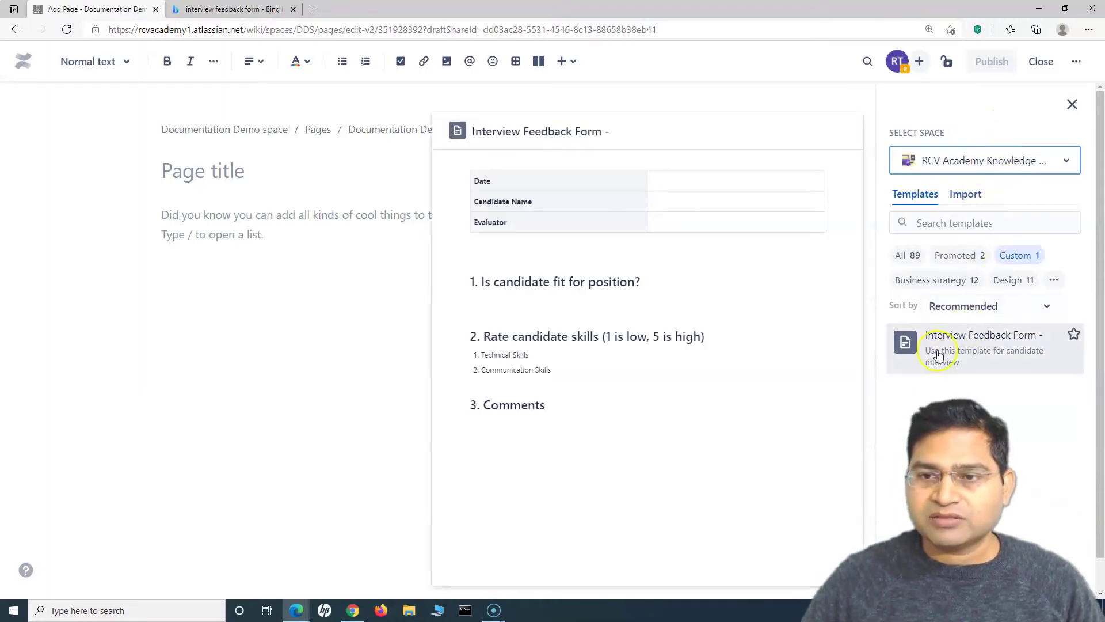
left_click(1012, 164)
left_click(984, 291)
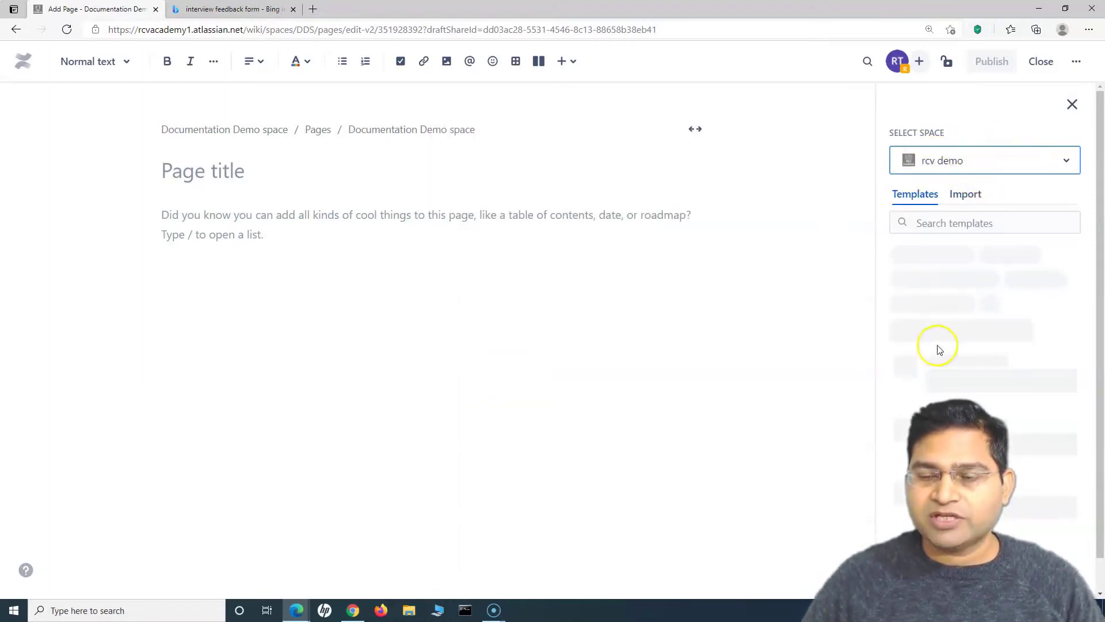
mouse_move(953, 367)
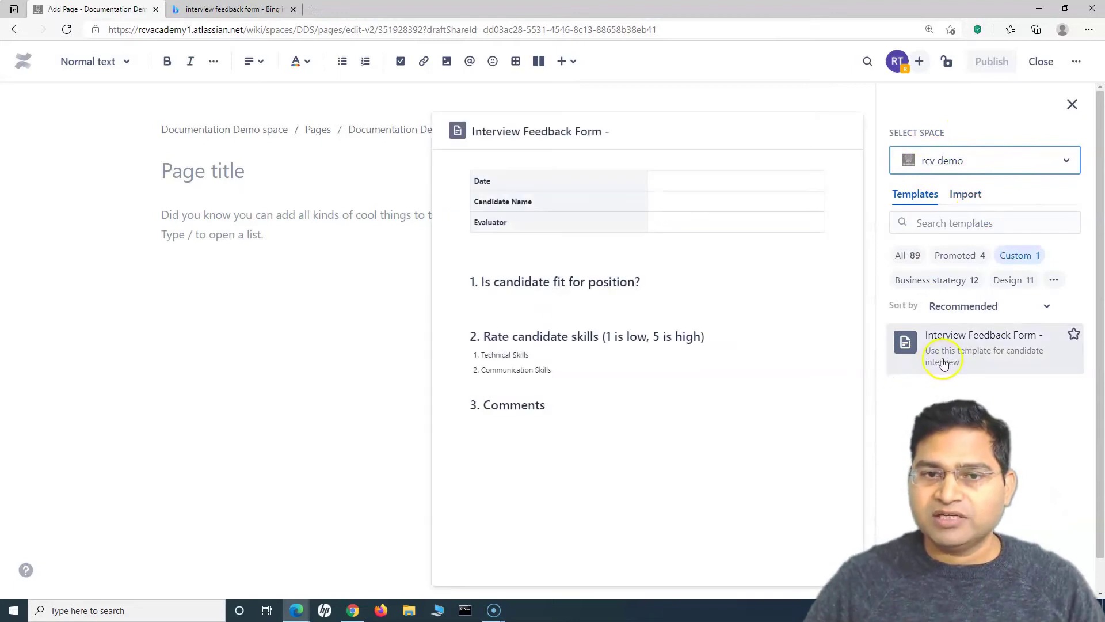
left_click(389, 265)
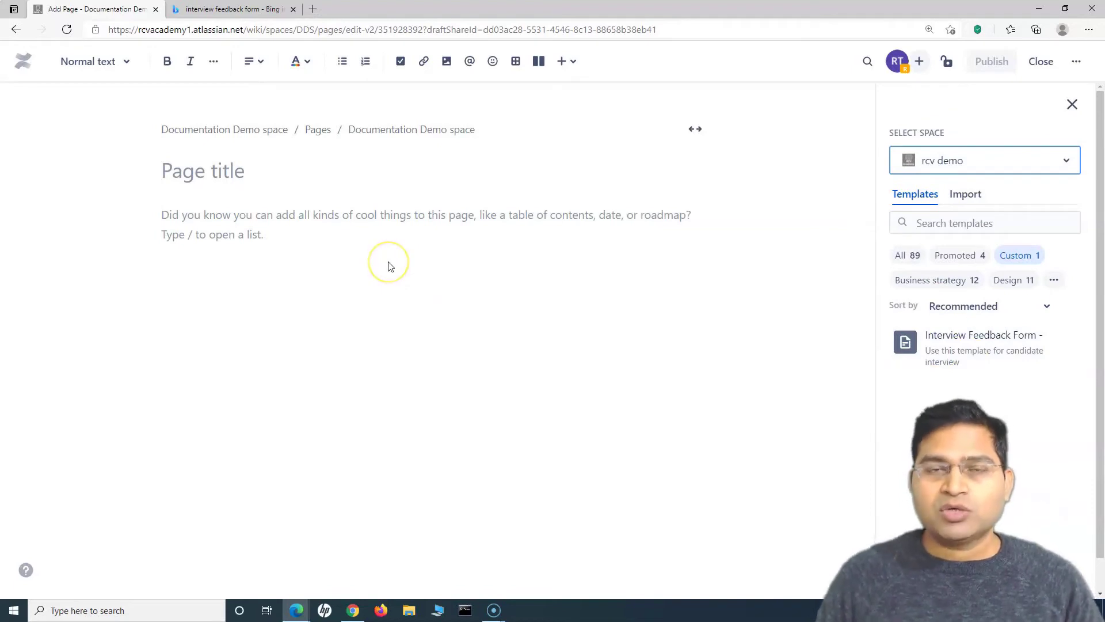